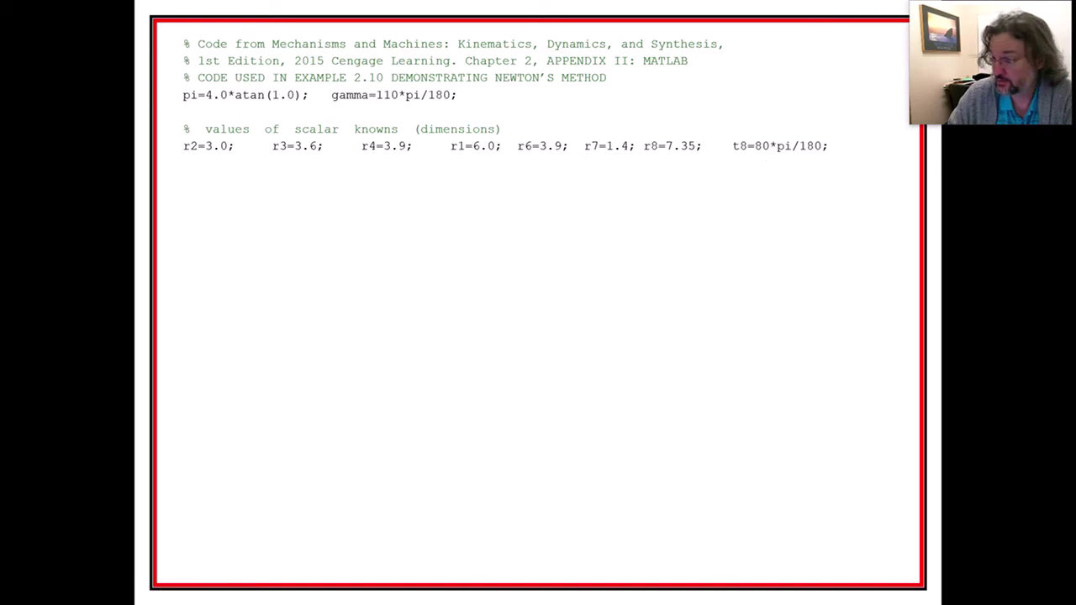
- Leave the MATLAB known-lengths slide and return to the dimensioned SOLIDWORKS linkage sketch
key("alt+Tab")
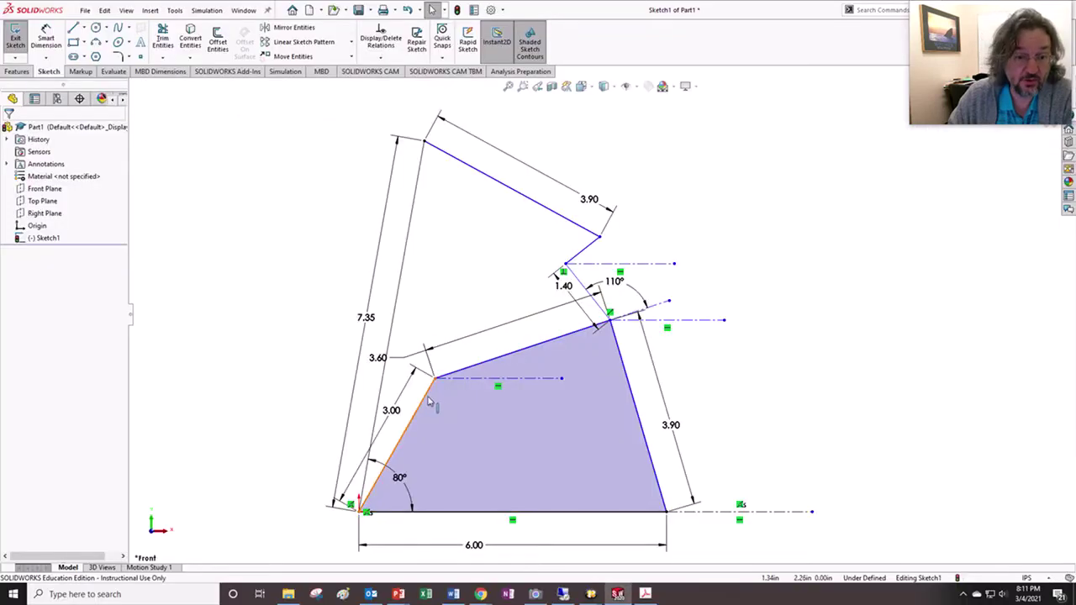
- Swing the 3.00 crank back and forth, checking the 6.00 ground line's relations, to show the linkage moves
mouse_move(432, 406)
left_mouse_down()
mouse_move(441, 412)
mouse_move(423, 402)
mouse_move(445, 420)
mouse_move(402, 410)
mouse_move(400, 439)
mouse_move(425, 421)
left_mouse_up()
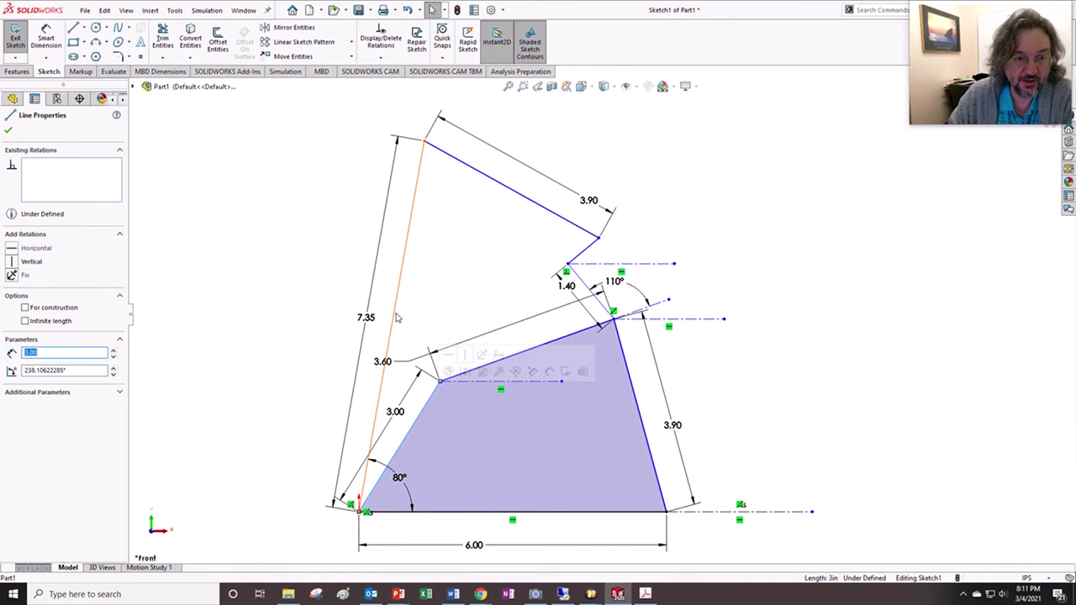
left_click(452, 513)
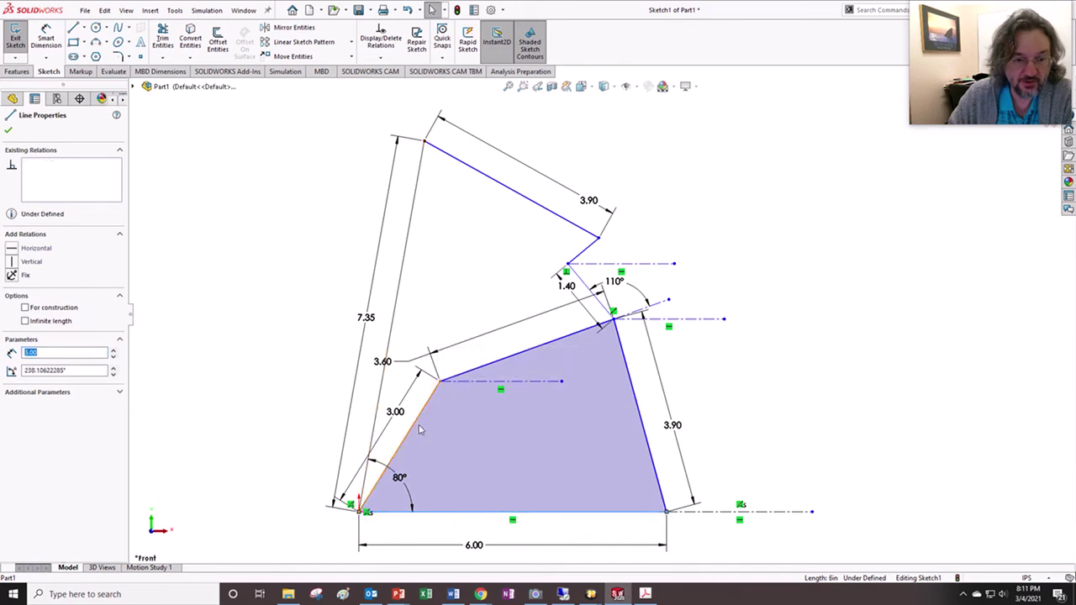
mouse_move(418, 427)
left_mouse_down()
mouse_move(433, 449)
mouse_move(414, 431)
left_mouse_up()
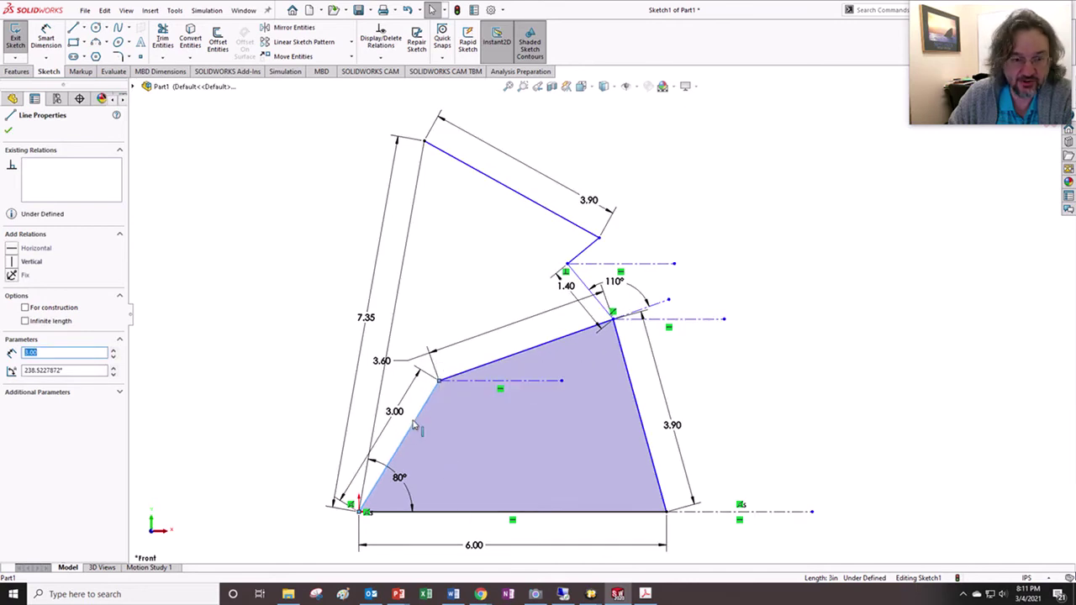
mouse_move(414, 428)
left_mouse_down()
mouse_move(441, 469)
mouse_move(402, 431)
mouse_move(443, 496)
mouse_move(441, 473)
left_mouse_up()
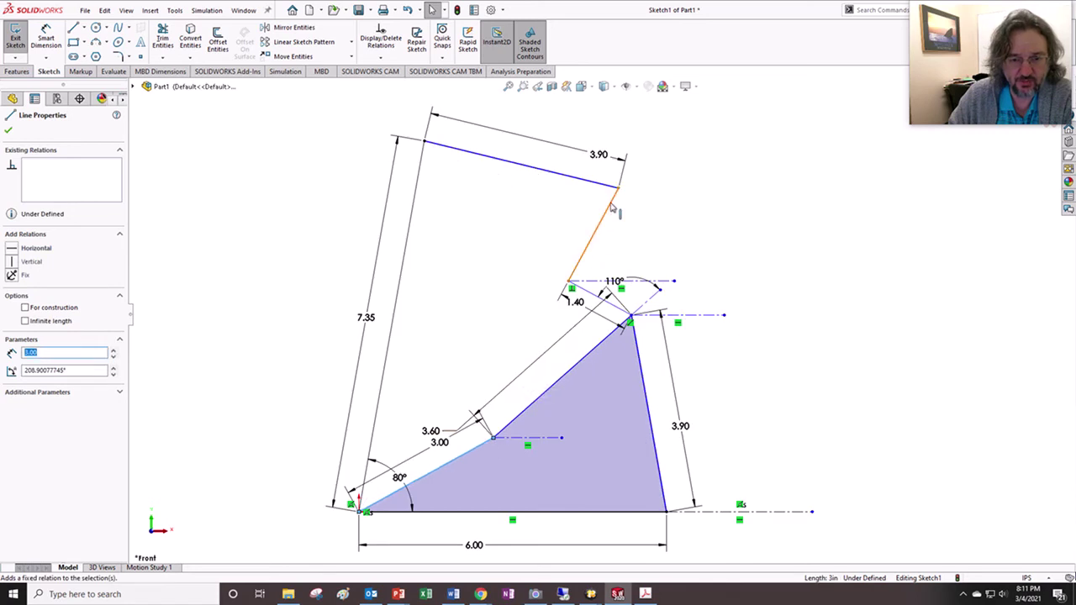
left_click_drag(464, 460, 429, 415)
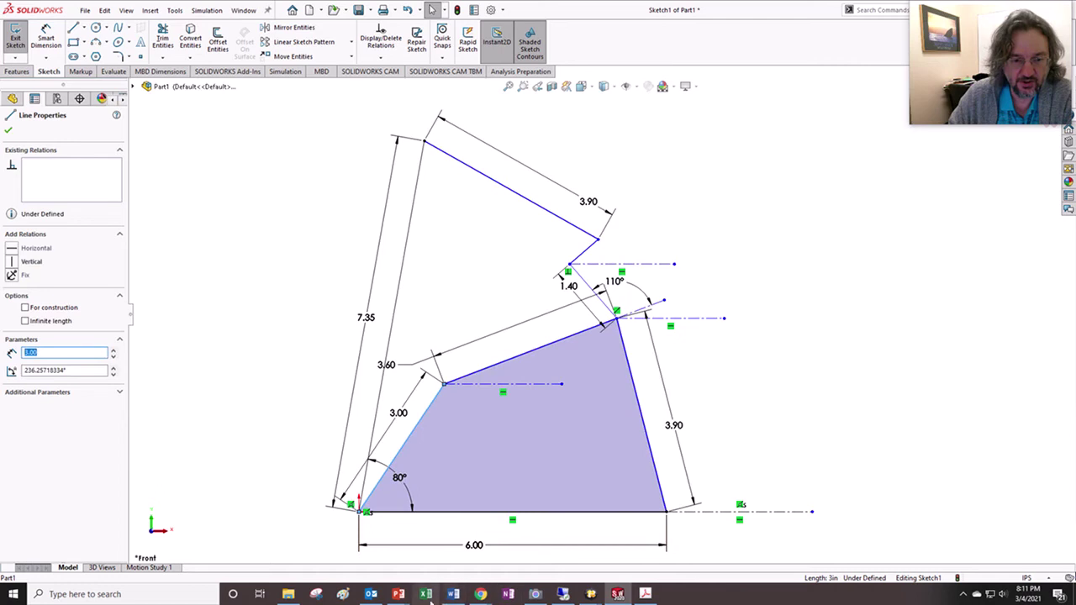
- Open the textbook PDF in Acrobat at the section 2.4 Newton's method bookmark
left_click(645, 595)
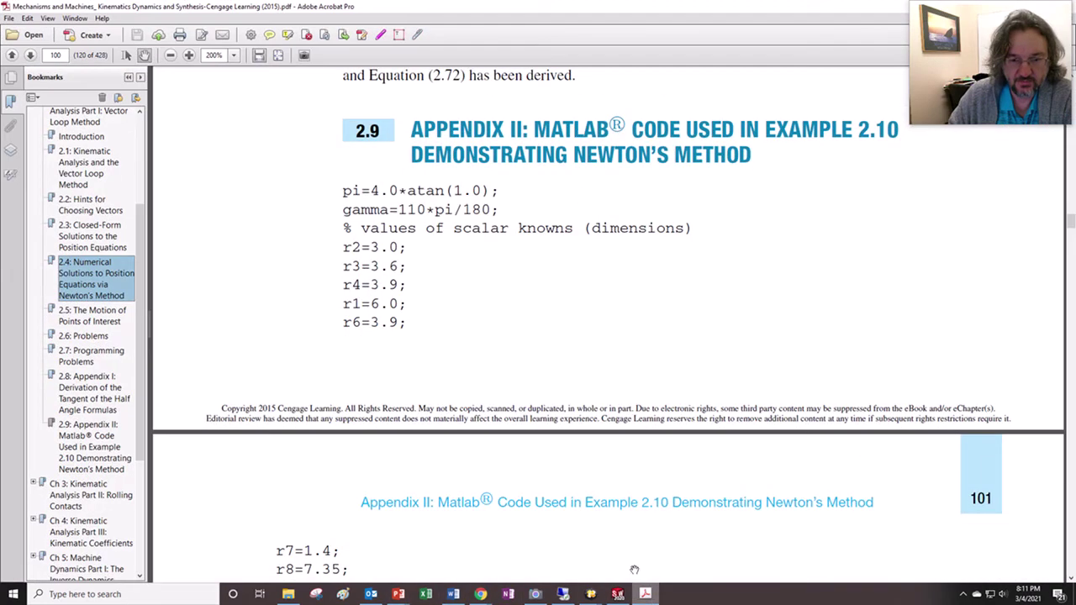
scroll(538, 252, "up", 20)
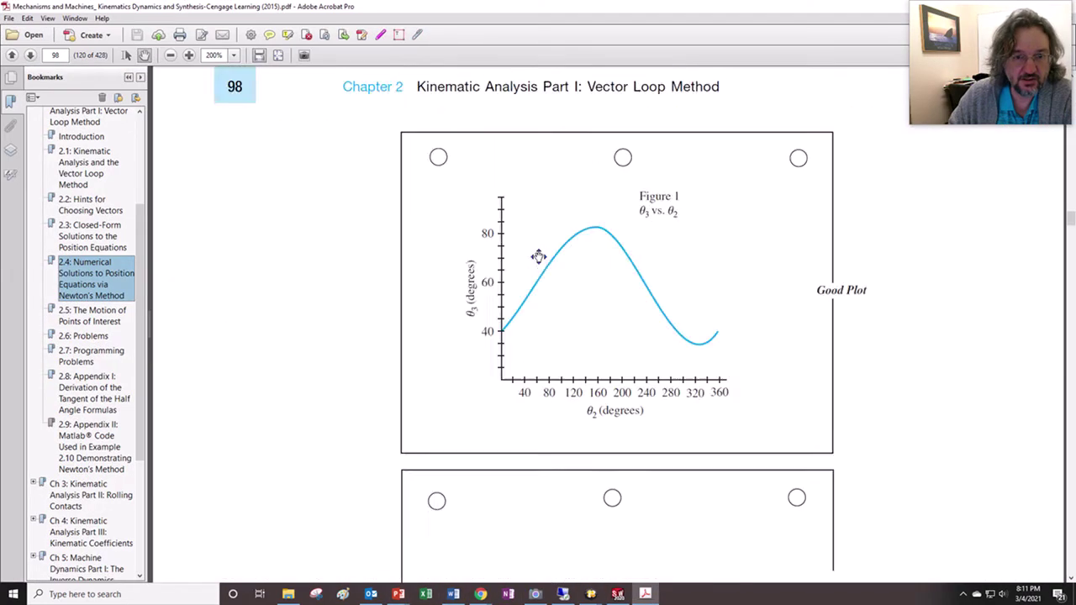
scroll(538, 252, "up", 12)
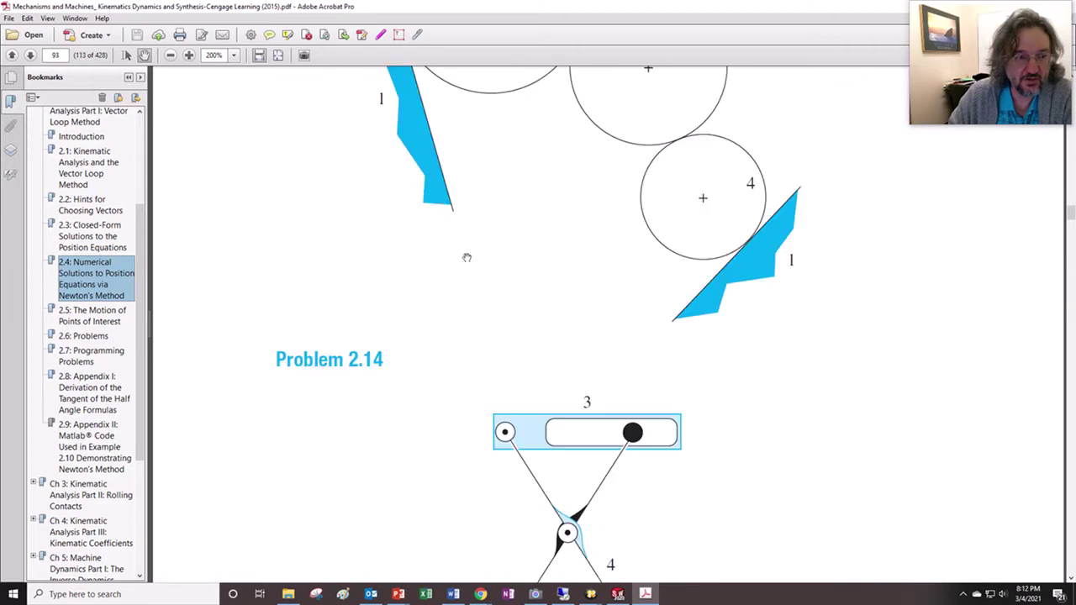
left_click(112, 282)
- Find Figure 2.18 on page 72, zoom to page width, then return to SOLIDWORKS
scroll(583, 346, "down", 2)
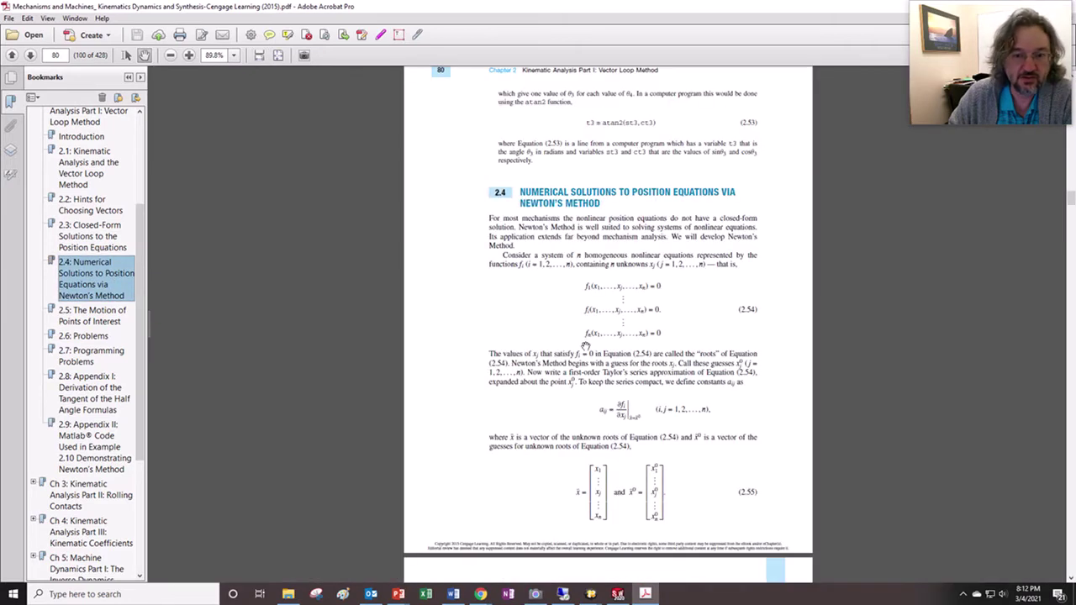
scroll(583, 345, "up", 4)
scroll(586, 347, "up", 10)
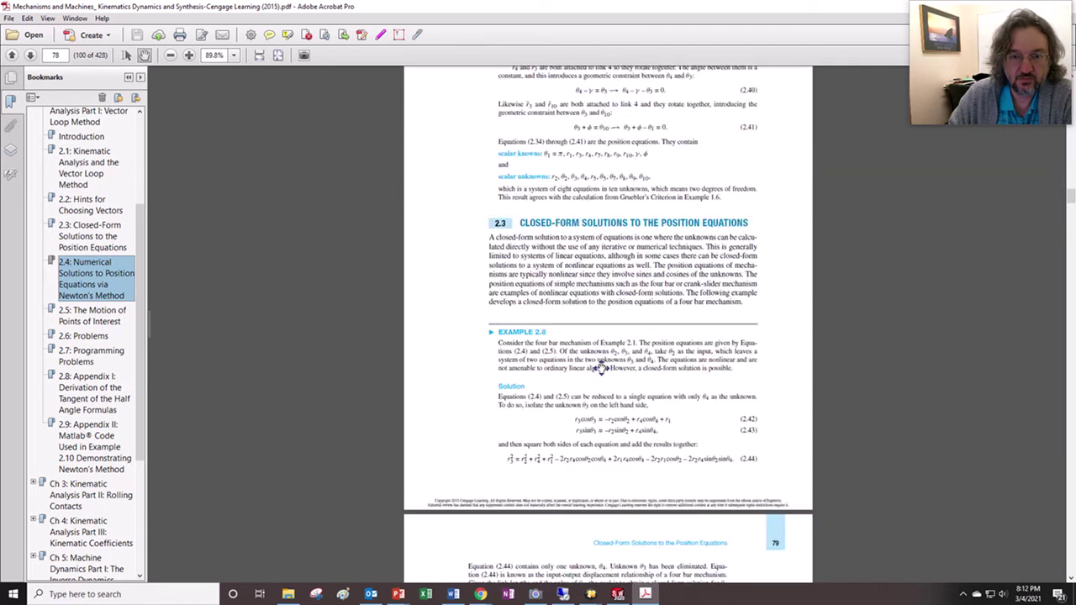
scroll(570, 347, "down", 20)
scroll(567, 358, "down", 15)
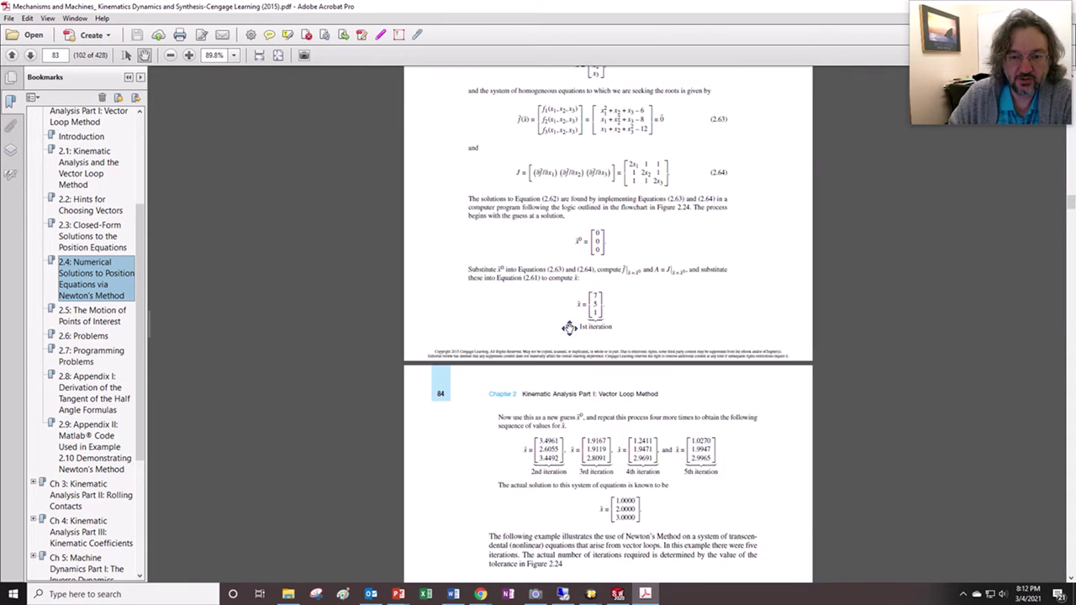
scroll(570, 296, "down", 10)
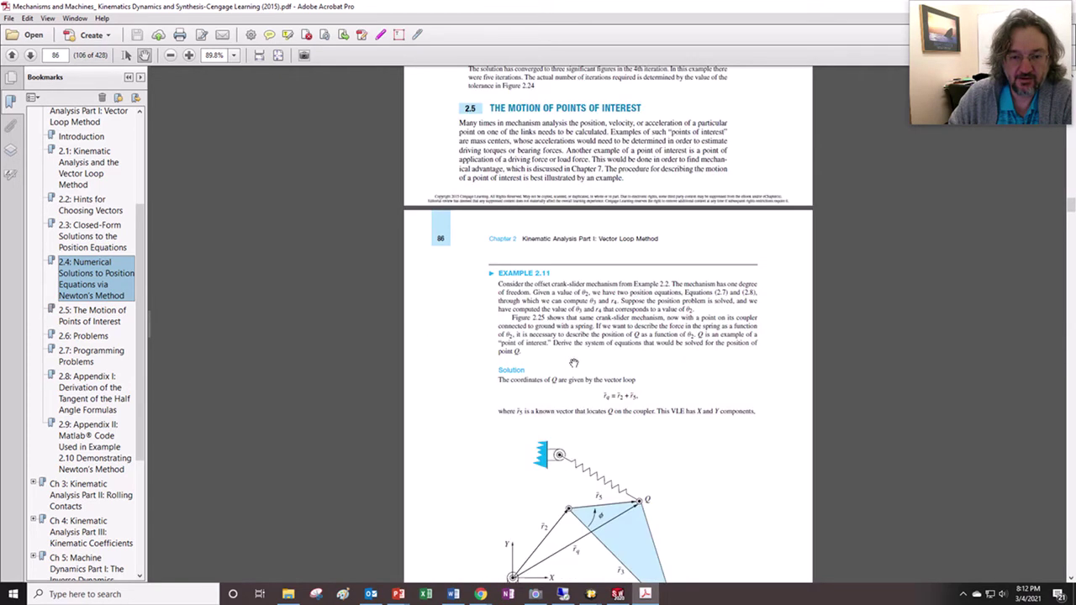
scroll(570, 315, "up", 10)
scroll(570, 316, "up", 20)
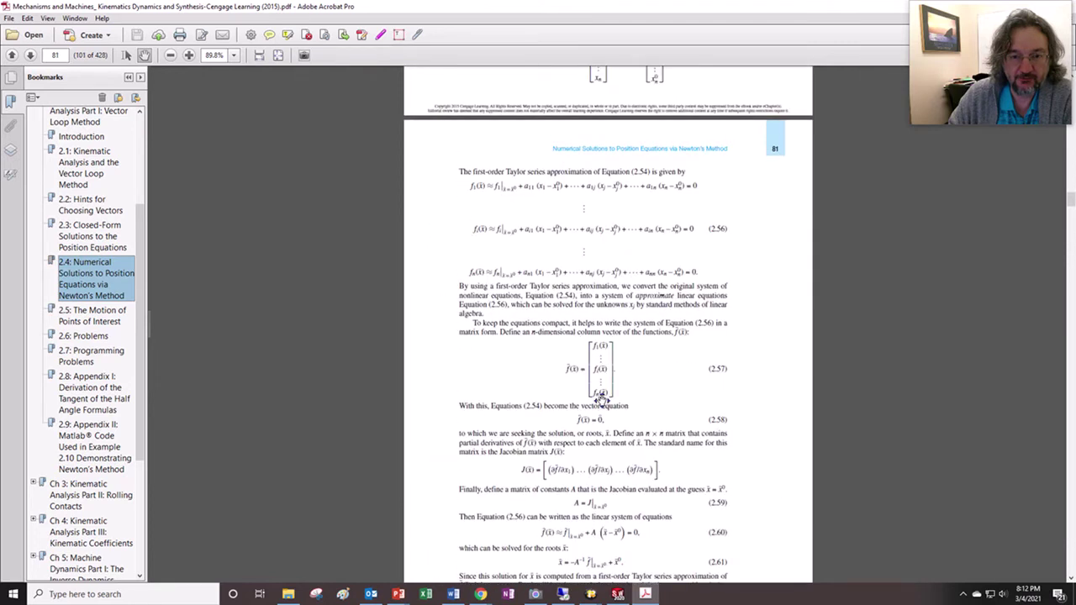
scroll(614, 383, "up", 20)
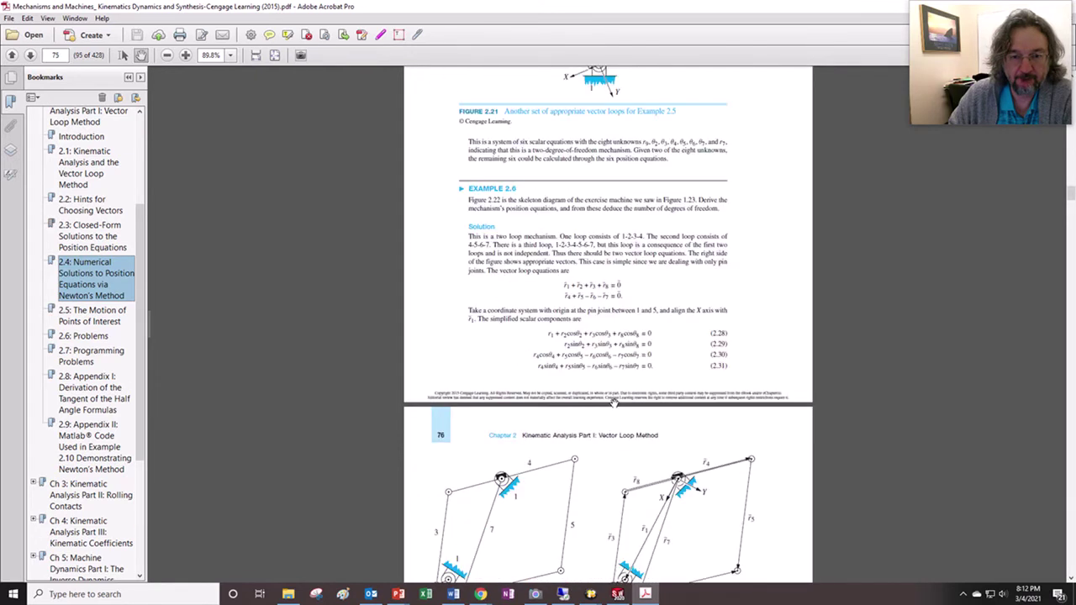
scroll(614, 353, "up", 6)
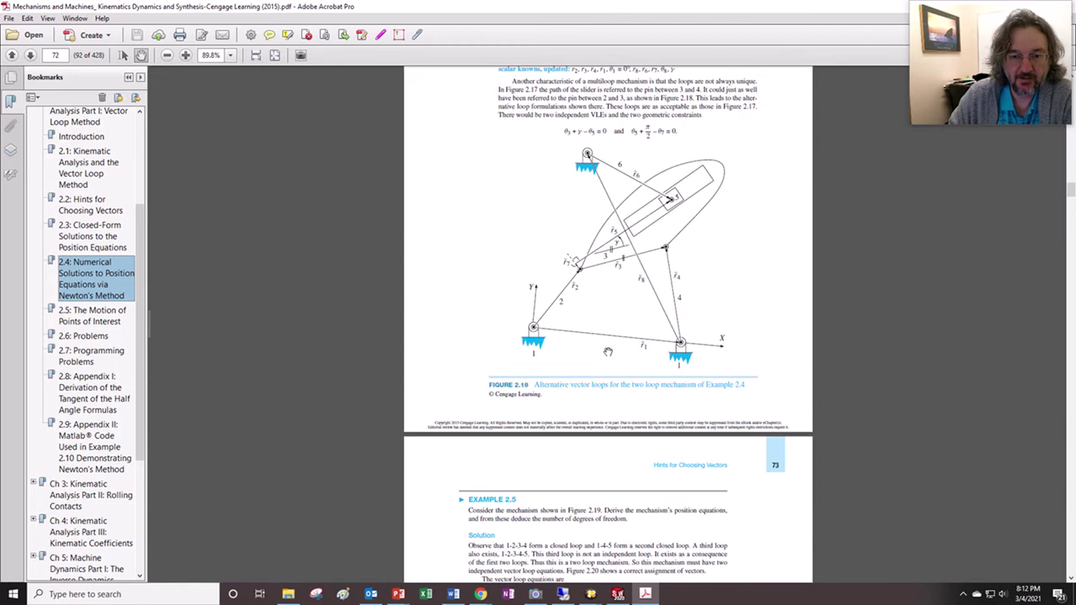
left_click(257, 55)
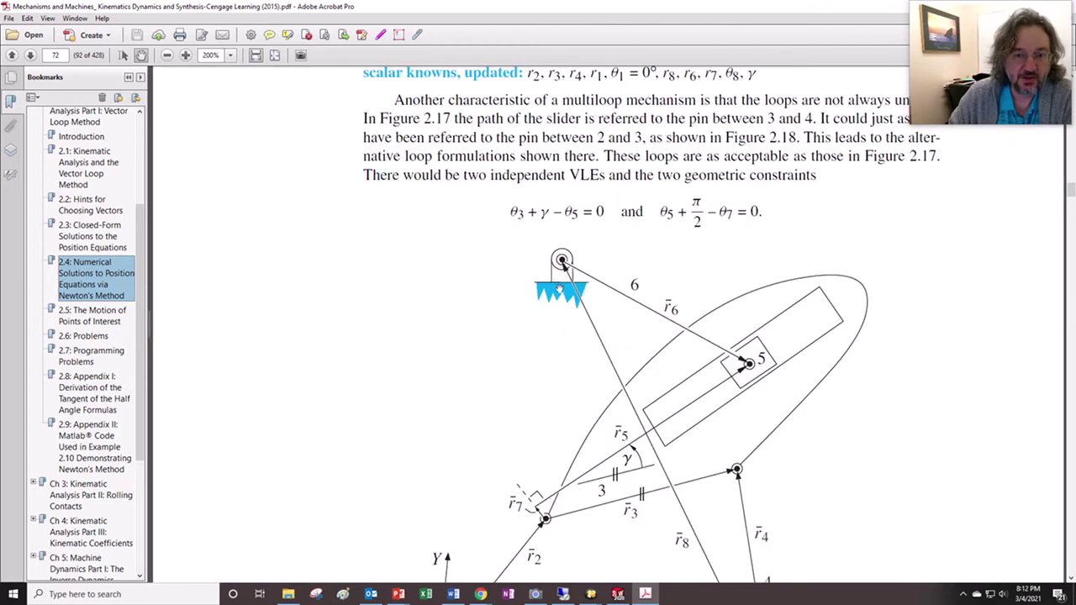
scroll(618, 336, "down", 1)
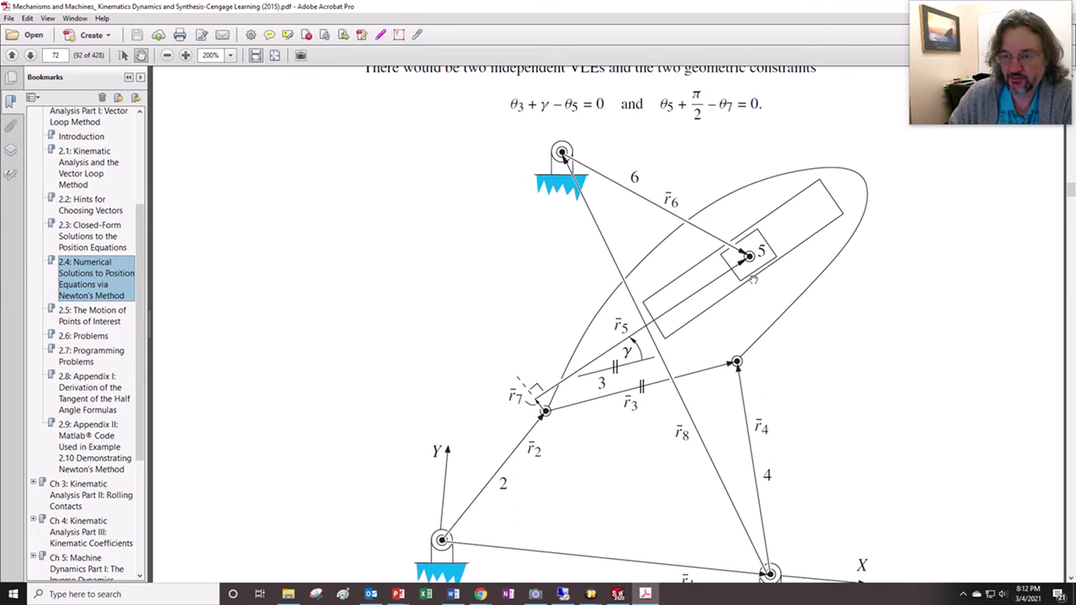
left_click(618, 594)
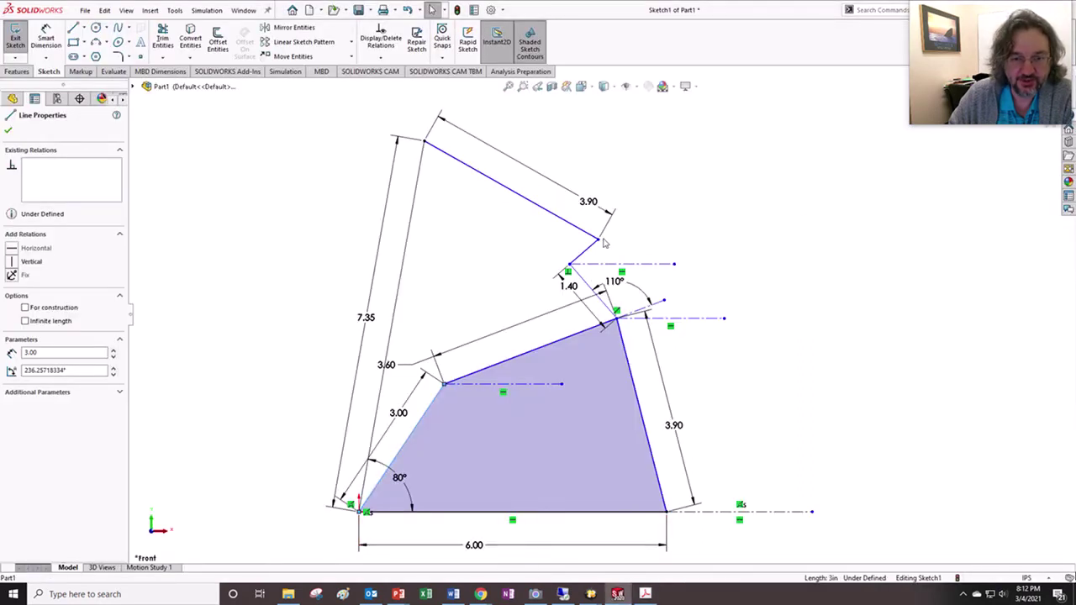
- Reshape the linkage, recheck the MATLAB knowns slide, then set the 3.00 crank at about 234.86°
mouse_move(440, 404)
left_mouse_down()
mouse_move(471, 444)
mouse_move(471, 483)
mouse_move(488, 454)
mouse_move(425, 395)
mouse_move(358, 405)
mouse_move(414, 423)
mouse_move(427, 439)
mouse_move(375, 427)
mouse_move(421, 444)
mouse_move(338, 431)
mouse_move(413, 444)
left_mouse_up()
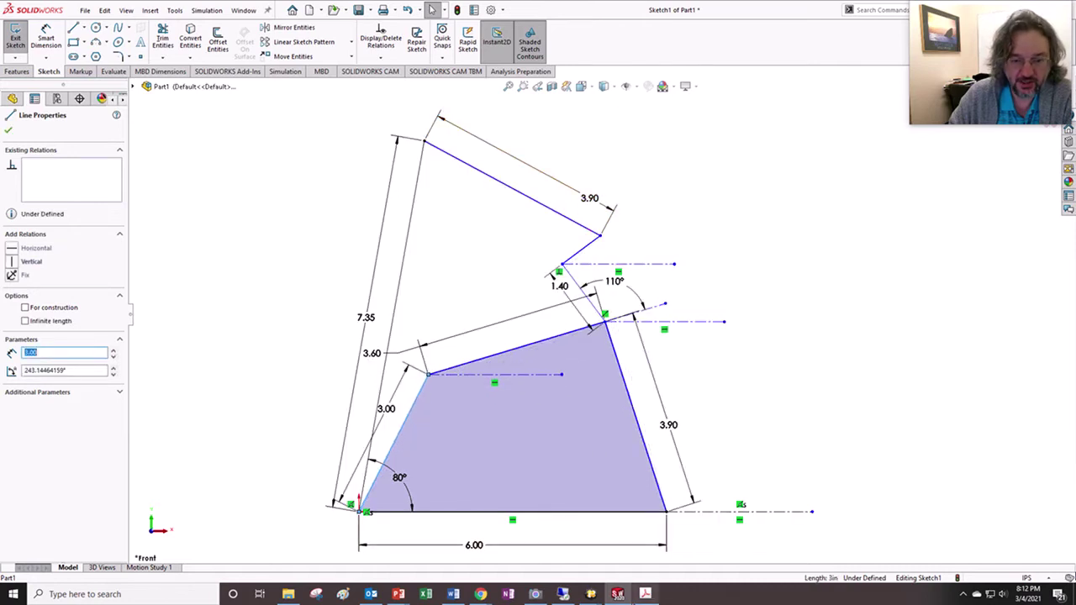
mouse_move(399, 594)
left_click(444, 566)
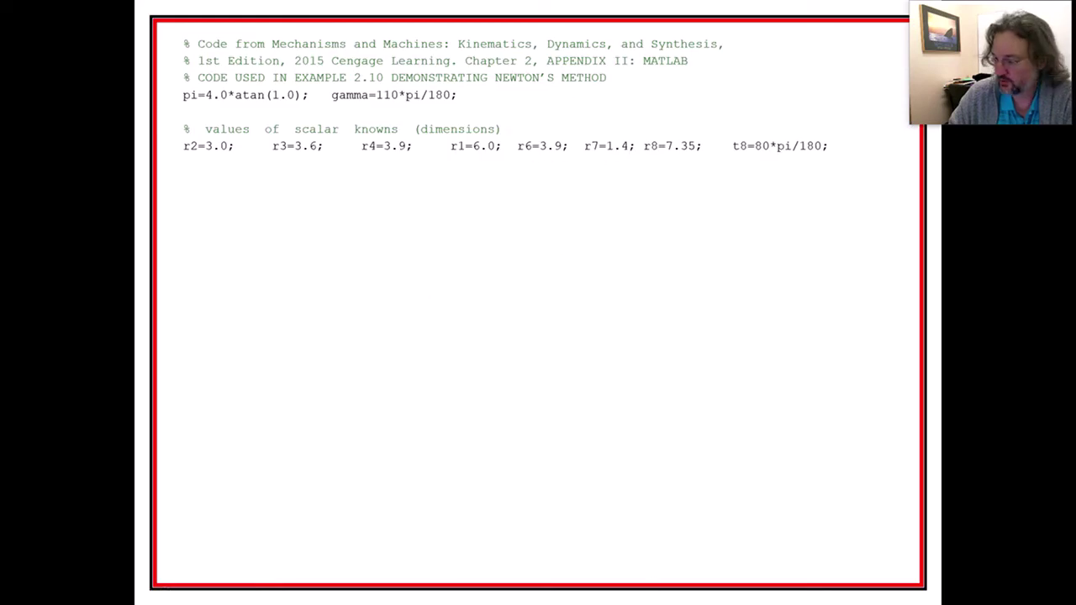
key("alt+Tab")
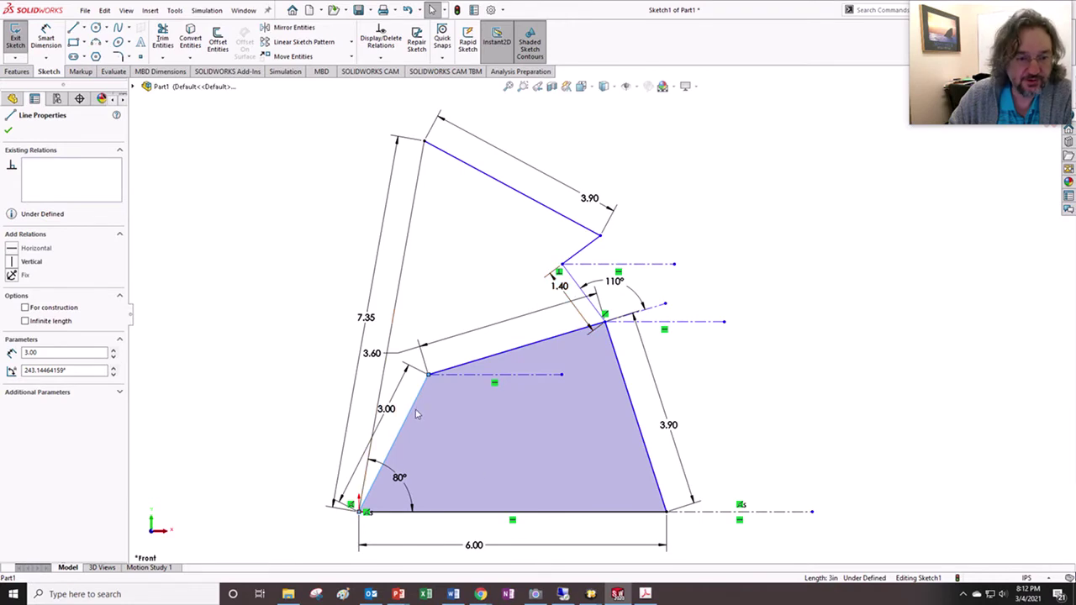
left_click_drag(418, 417, 422, 431)
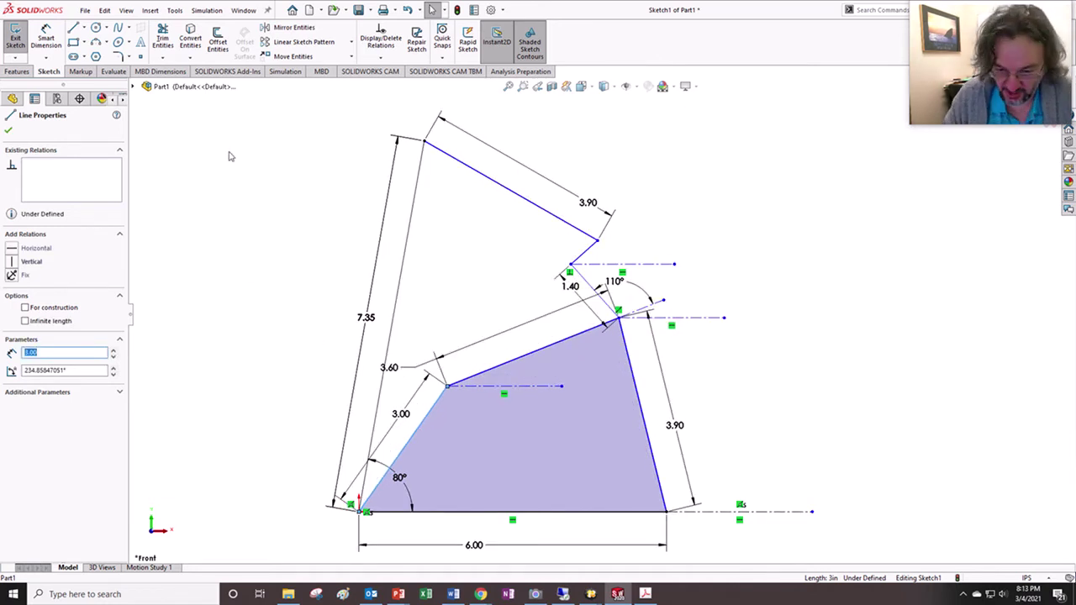
- Add an 80° angle dimension between the bottom ground line and the 3.00 crank
left_click(45, 38)
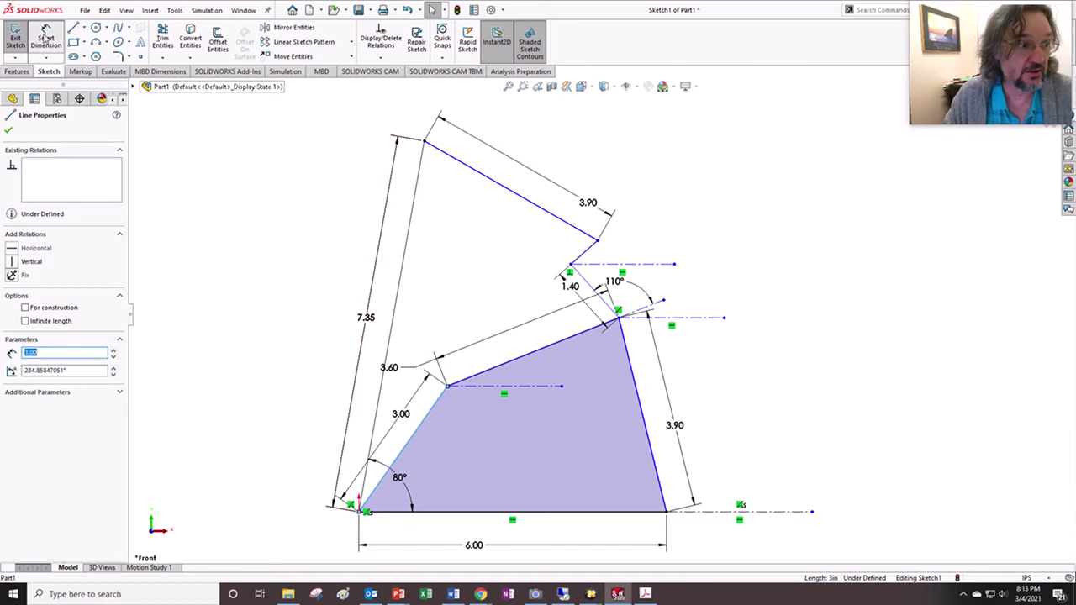
left_click(439, 512)
left_click(405, 449)
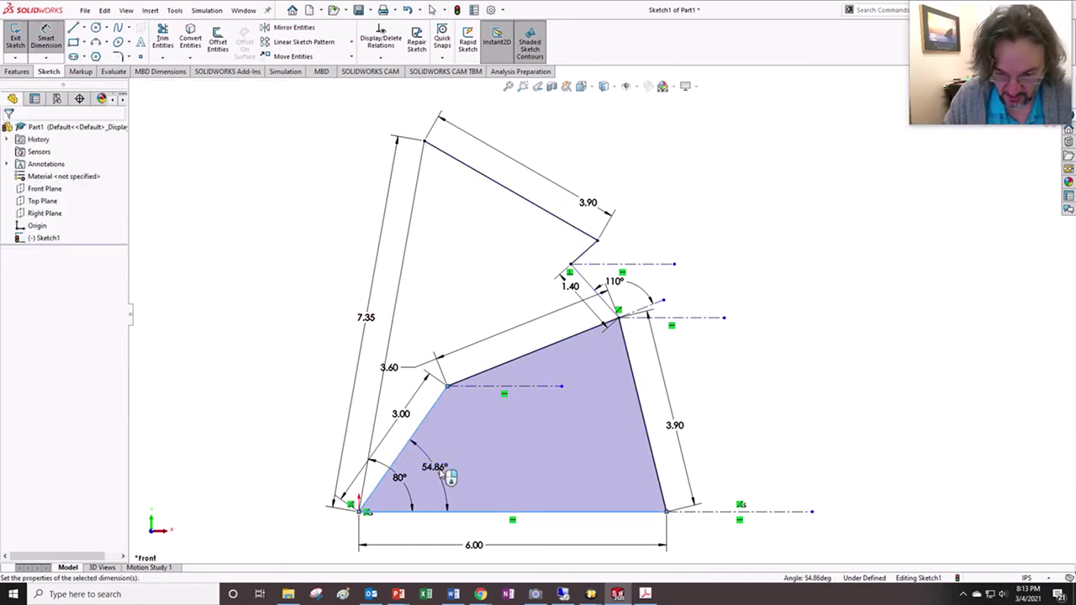
left_click(443, 473)
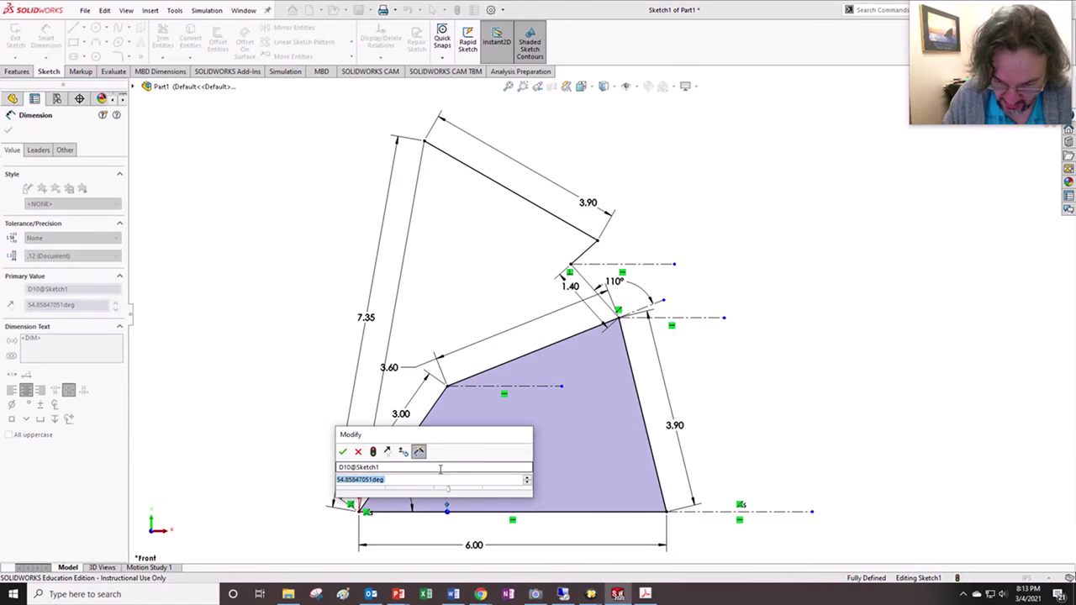
type("80")
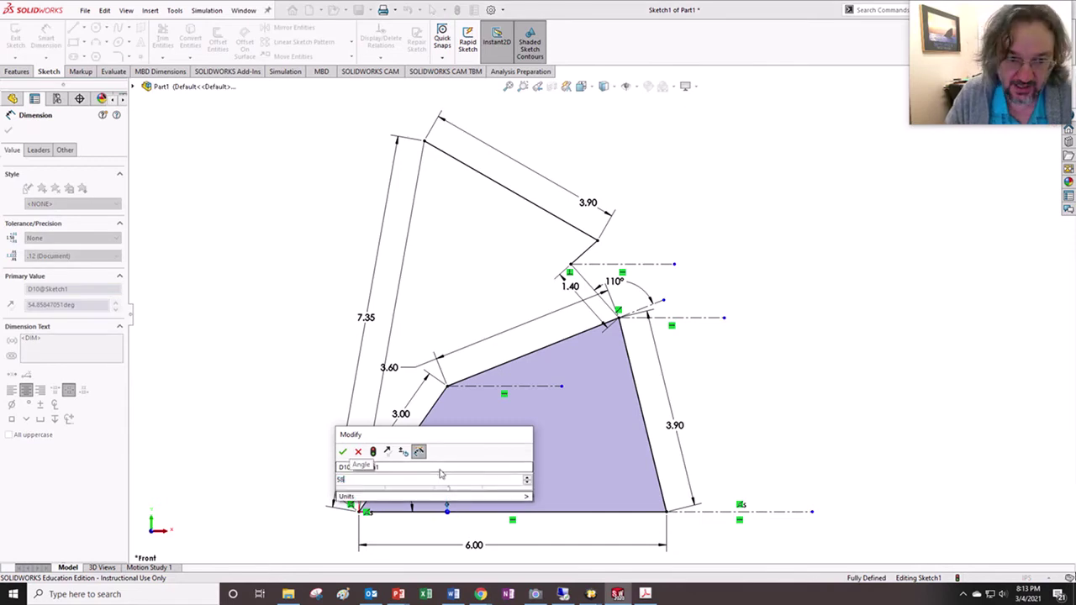
key("Return")
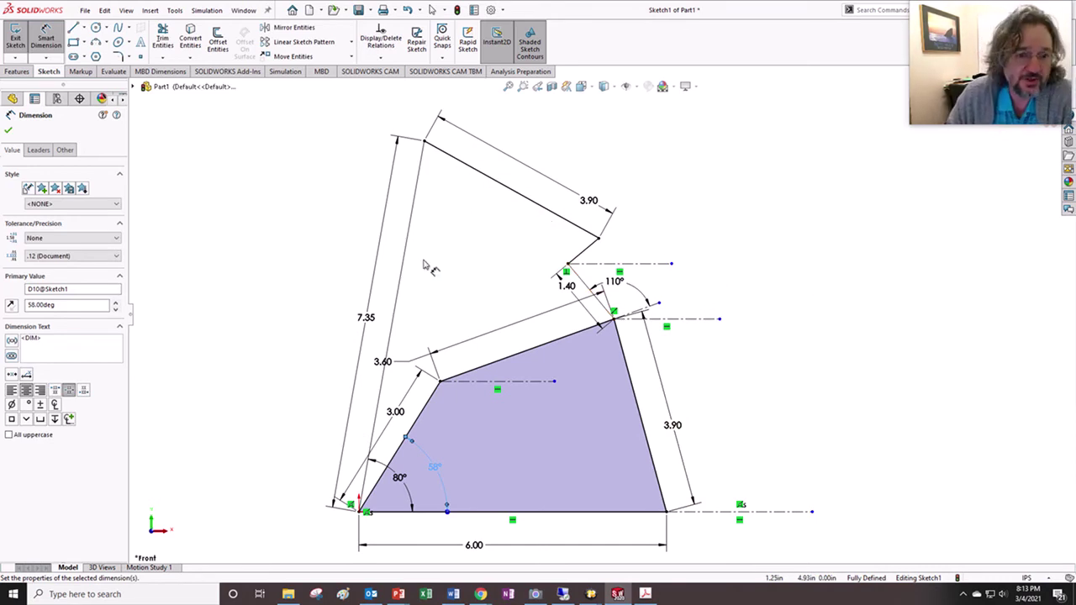
- Add a driven 105.21° angle between the horizontal construction line and the right 3.90 edge
left_click(477, 343)
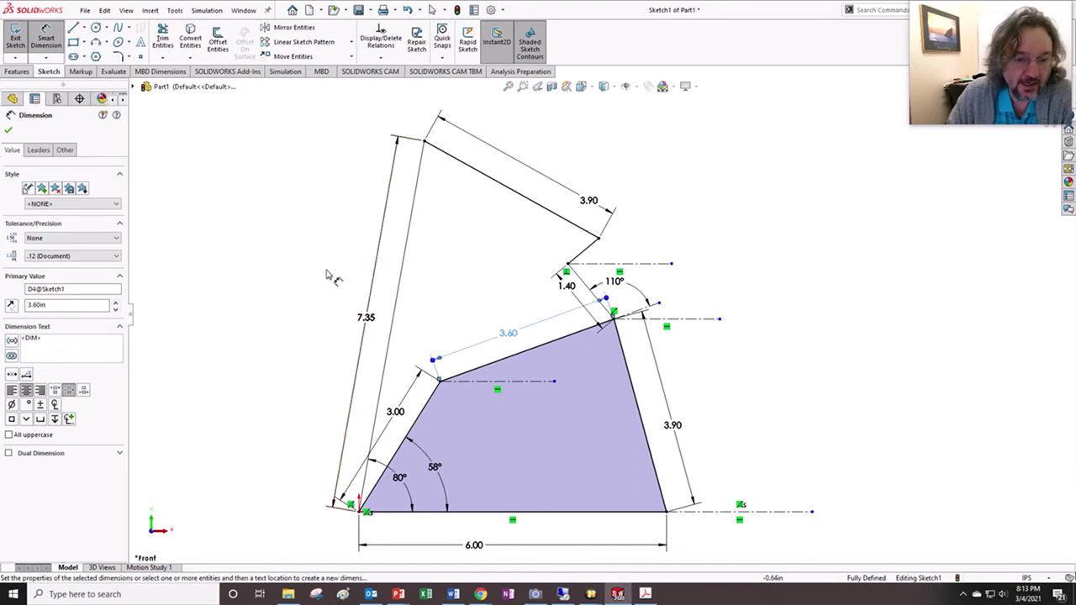
left_click(719, 512)
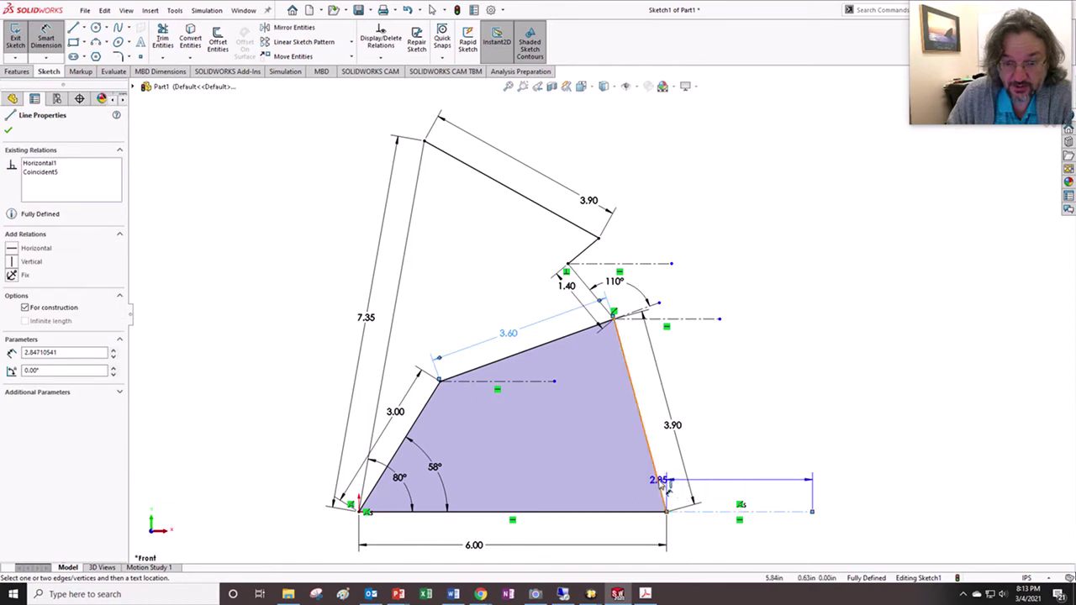
left_click(659, 486)
left_click(711, 473)
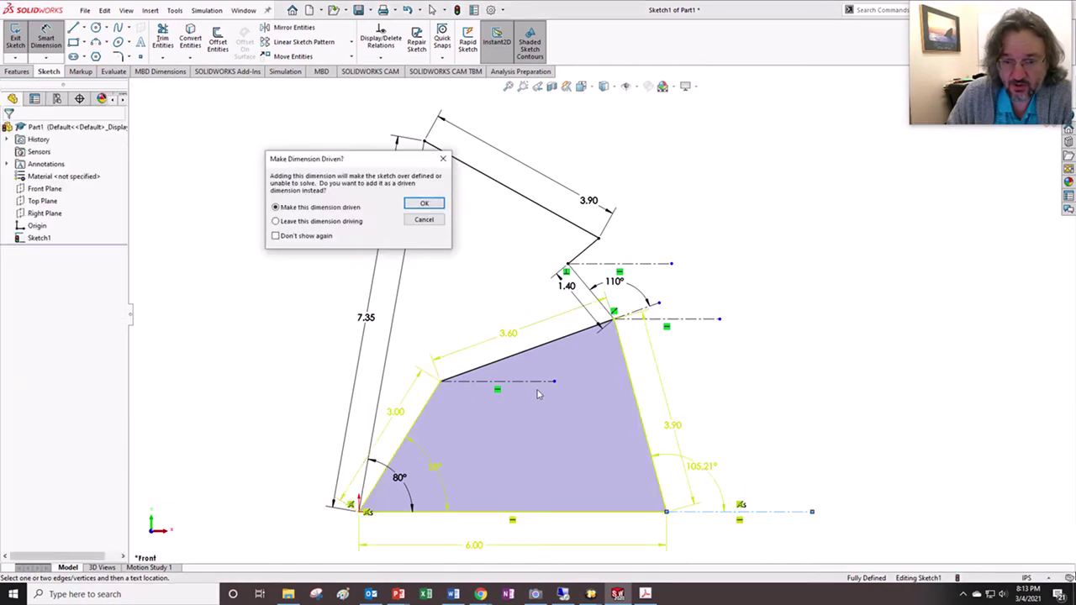
left_click(424, 204)
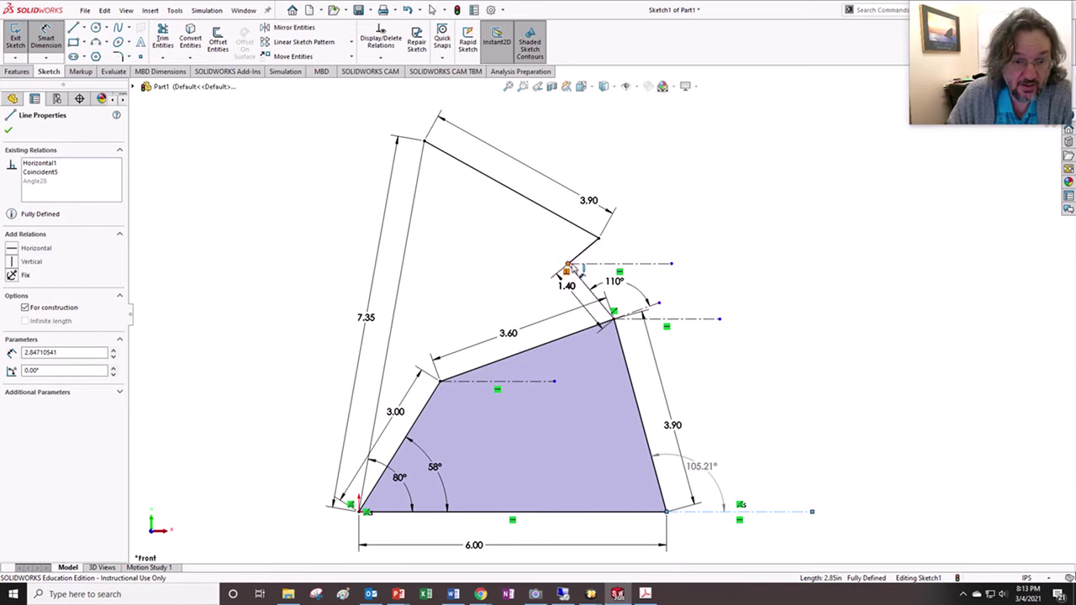
- Give the short line a driven length dimension shown to four decimals as .7849
left_click(584, 253)
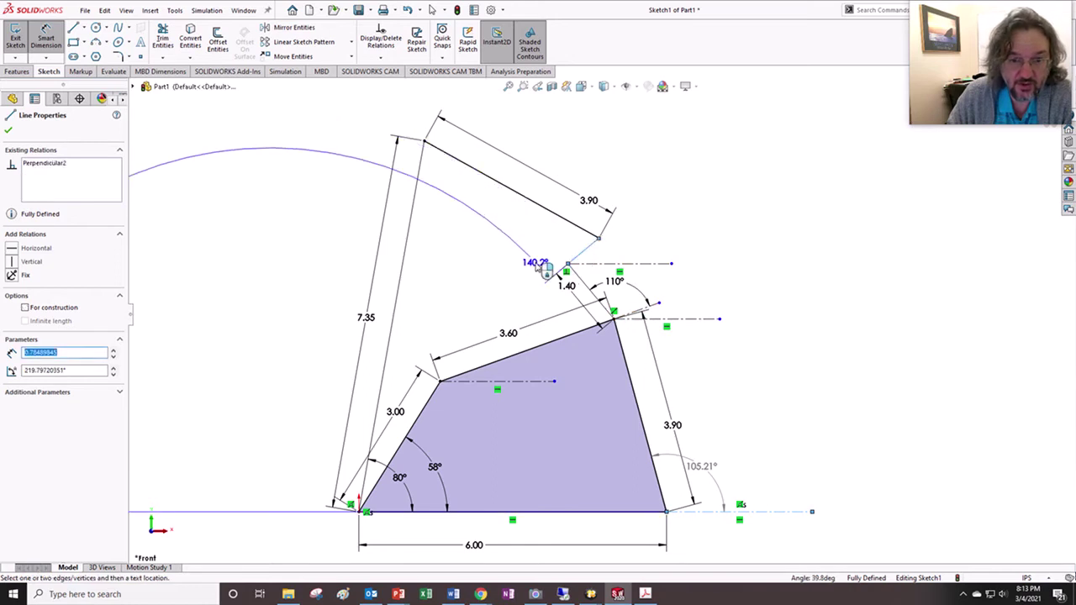
key("Escape")
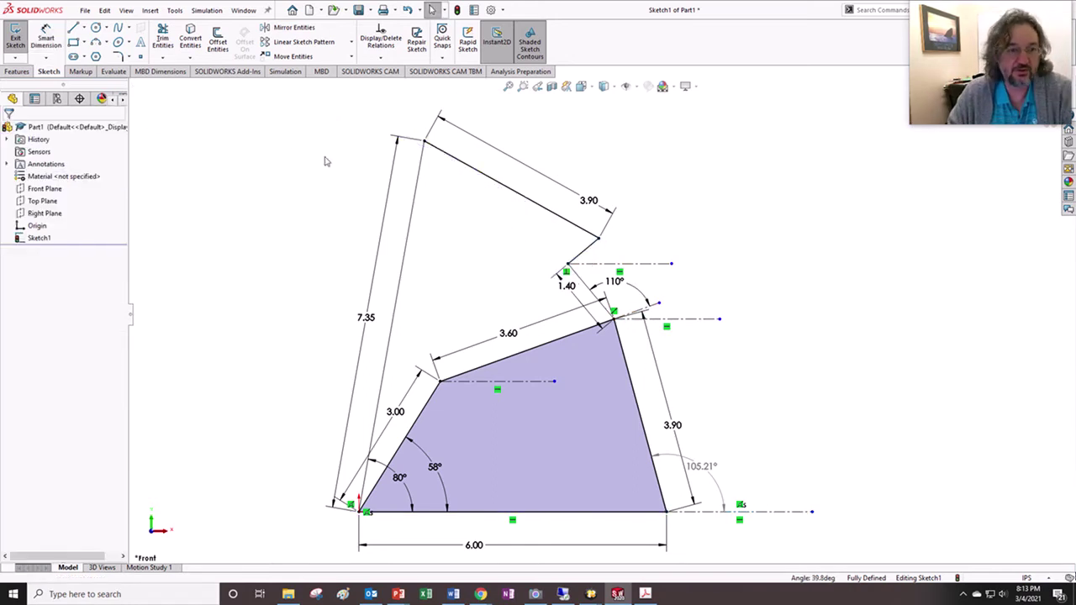
left_click(45, 38)
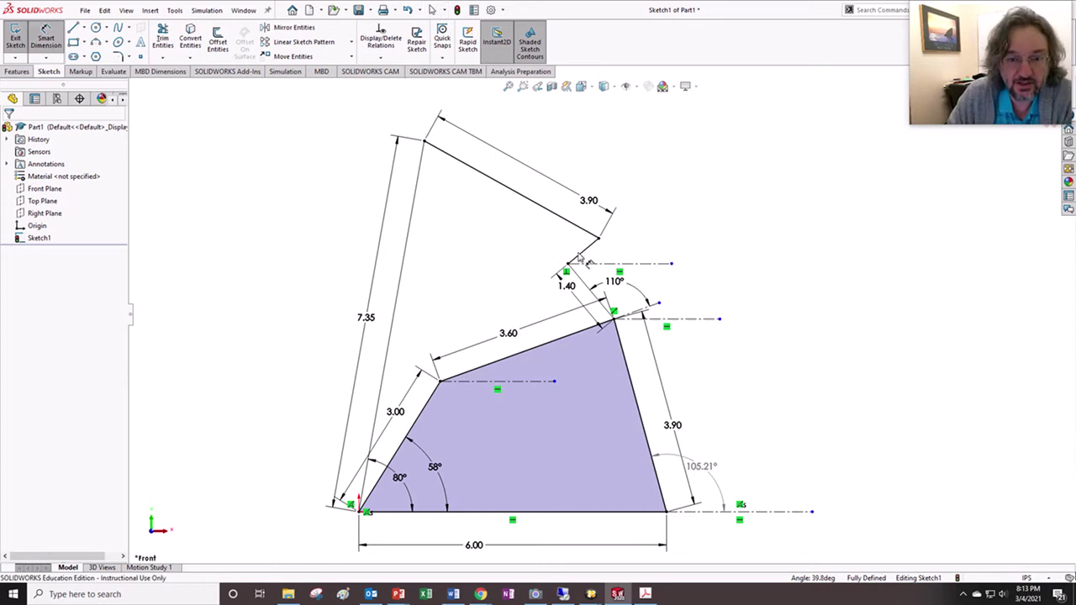
left_click(580, 259)
left_click(574, 242)
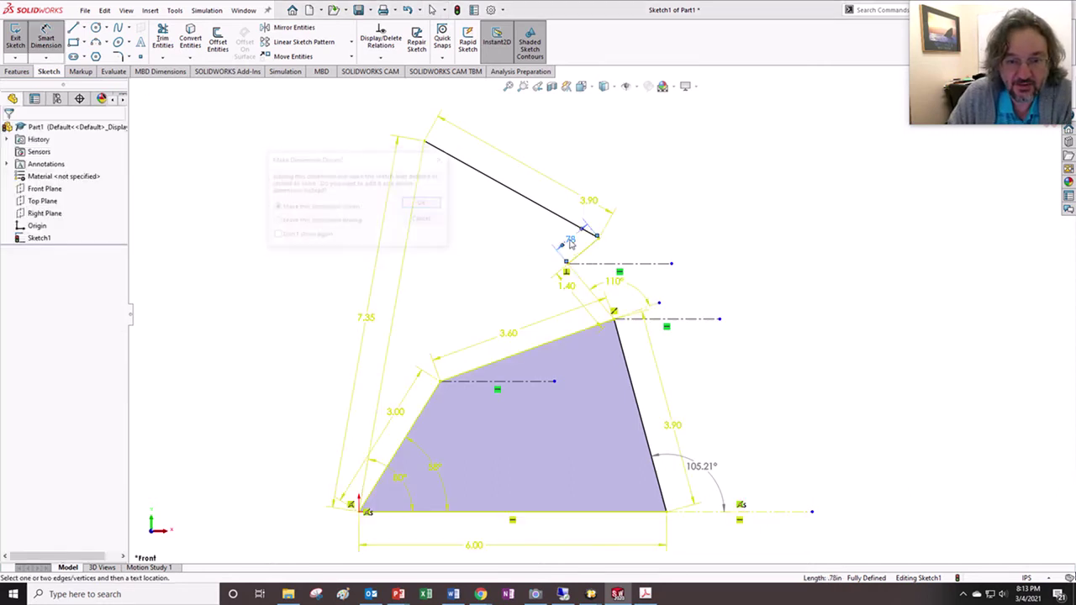
left_click(425, 205)
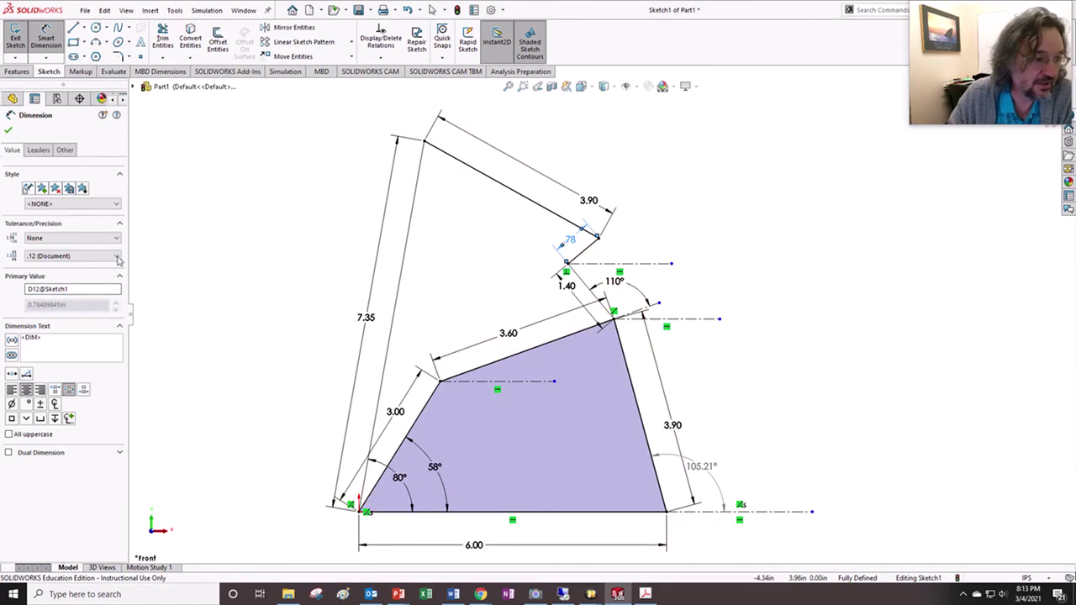
left_click(118, 261)
left_click(50, 297)
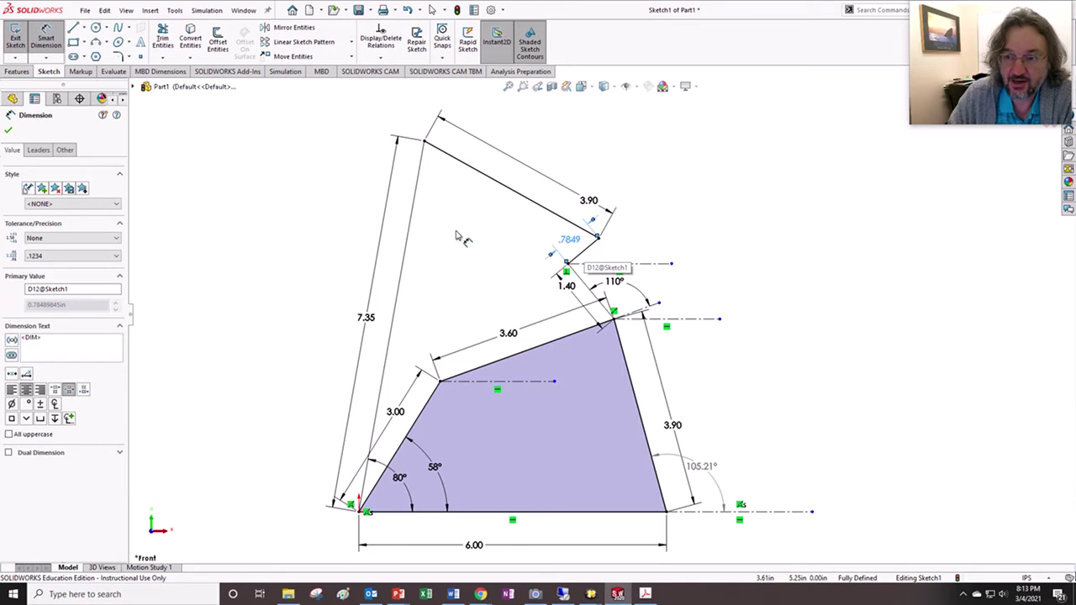
left_click(9, 132)
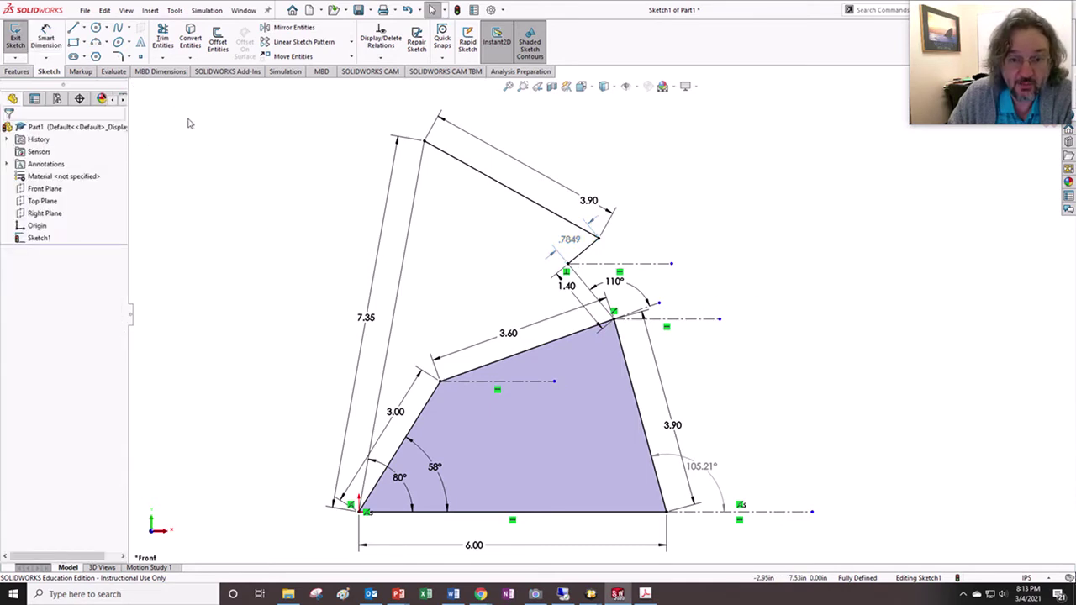
left_click(42, 39)
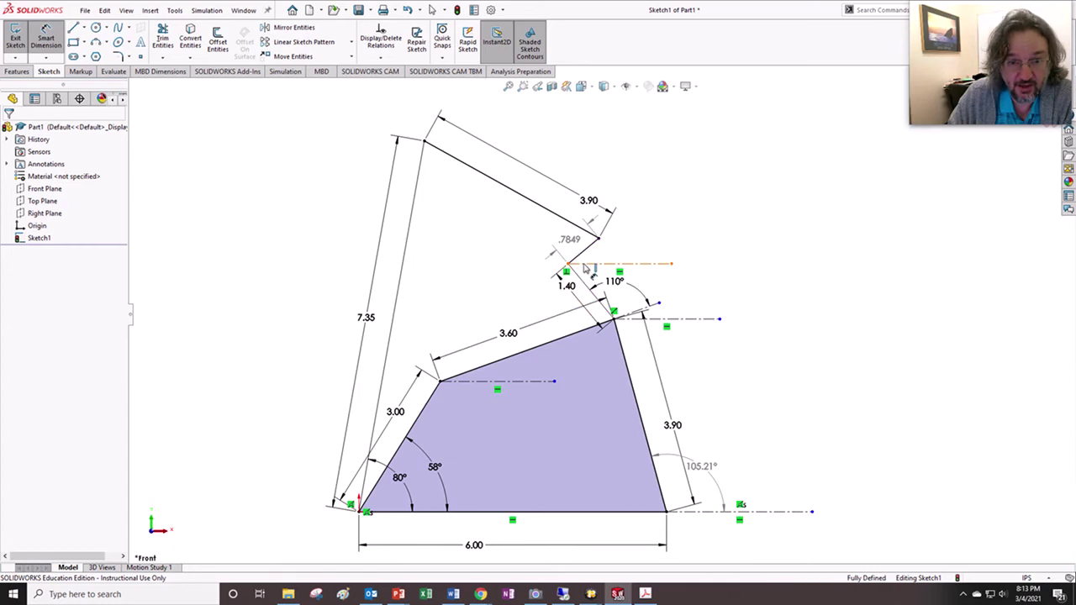
- Place a driven 39.8° angle between the short .7849 line and the horizontal centerline
left_click(582, 252)
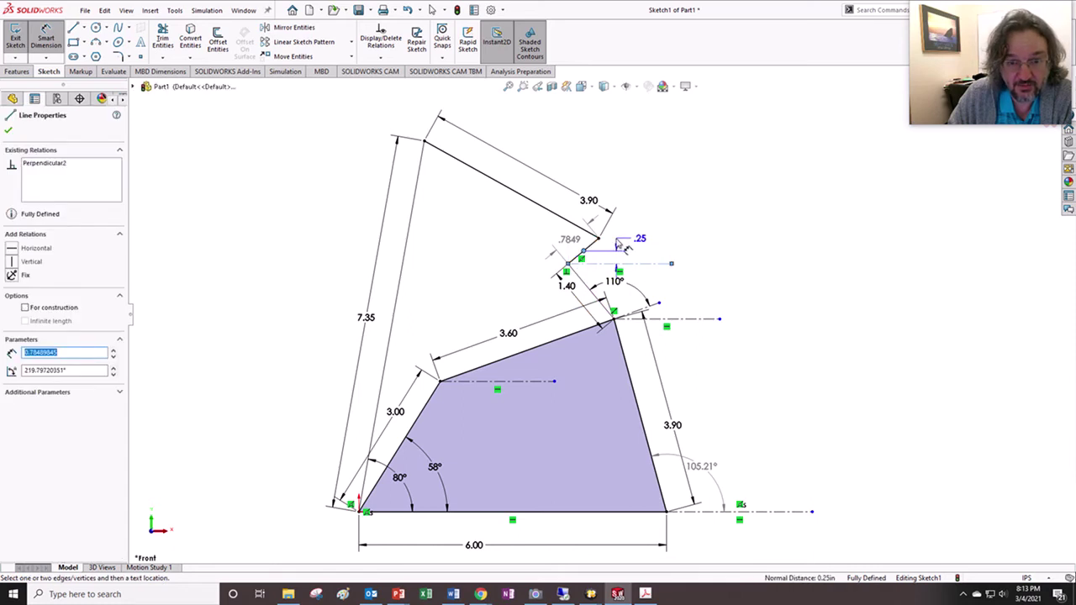
key("Escape")
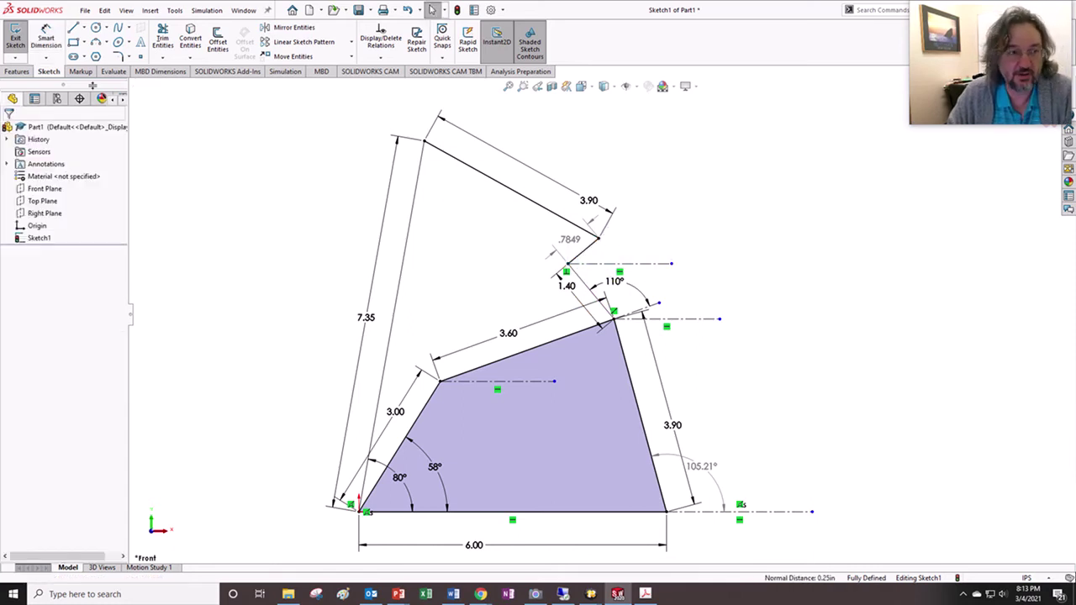
left_click(46, 38)
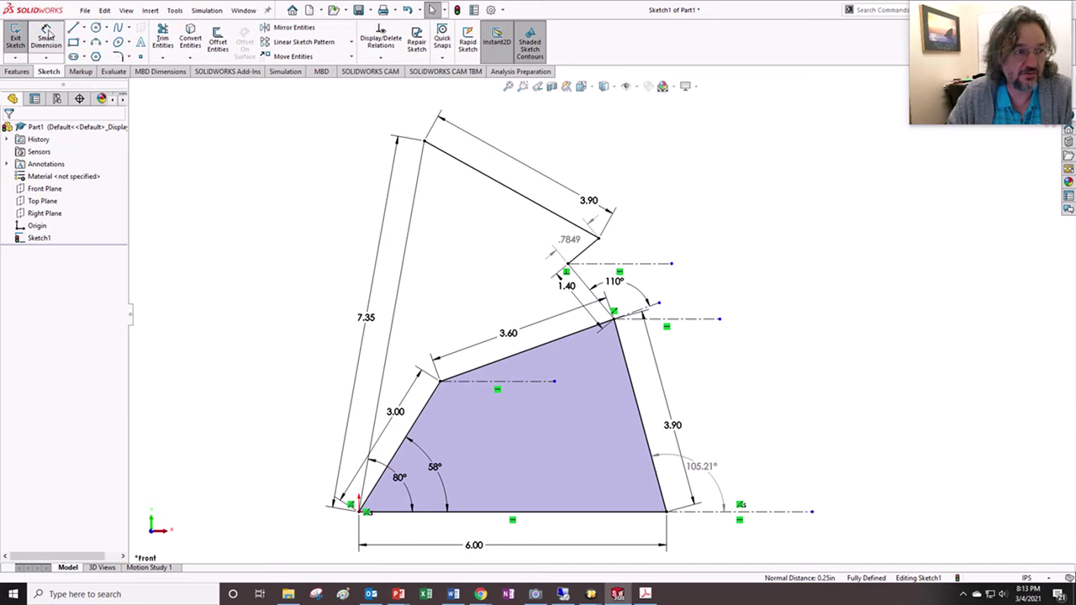
left_click(582, 251)
left_click(604, 263)
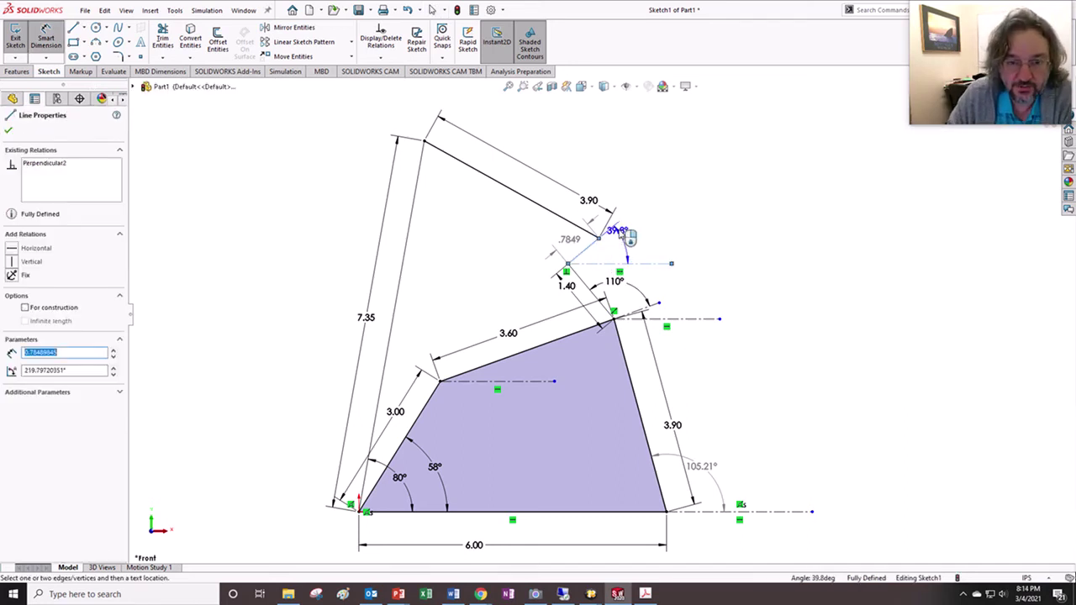
left_click(646, 250)
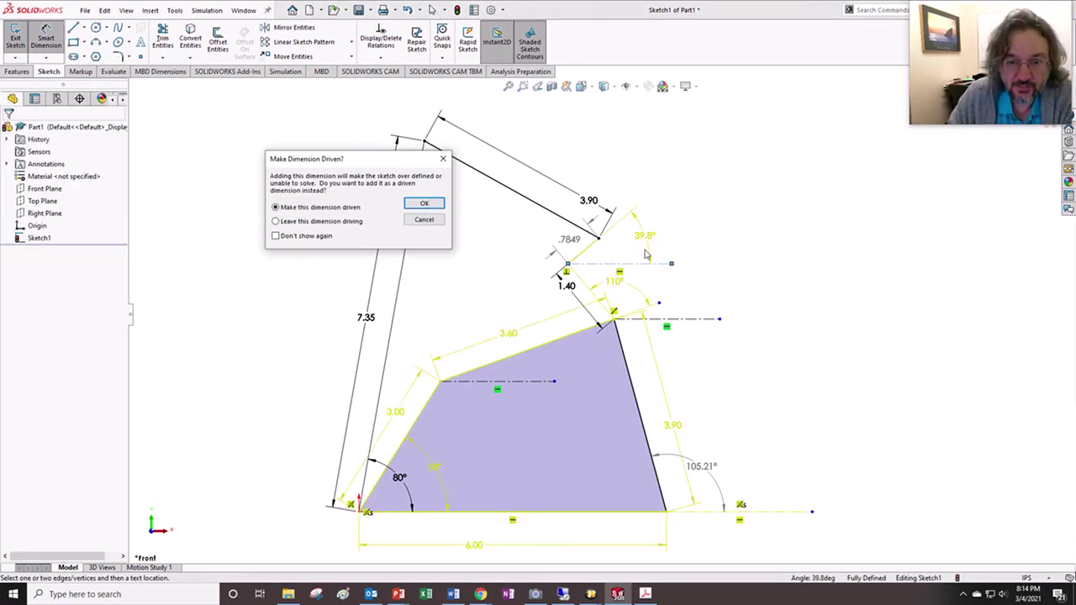
left_click(425, 205)
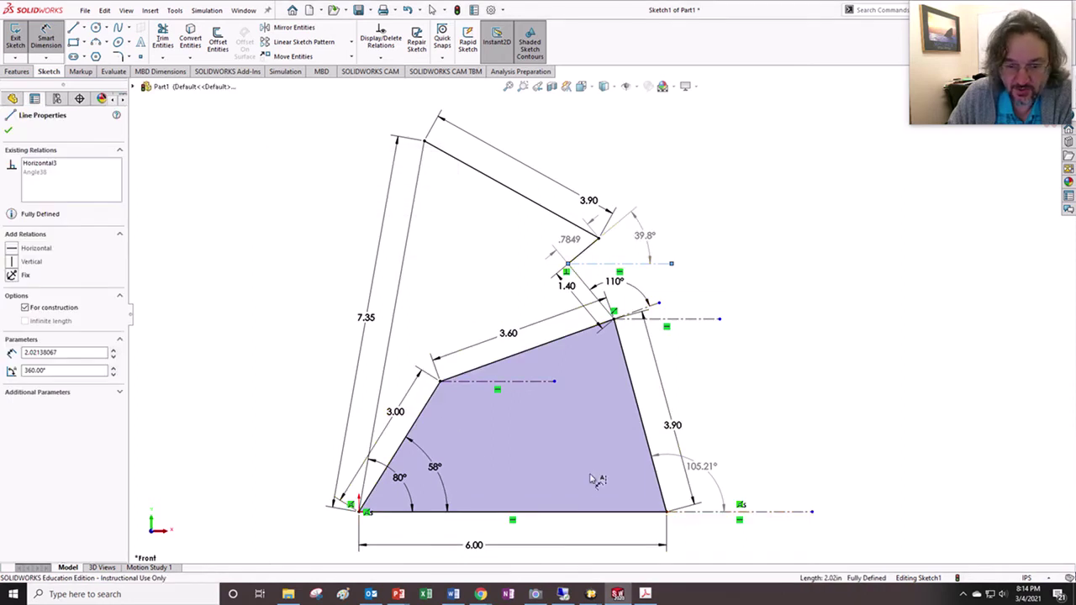
- Dimension the 3.60 edge at 19.8° from its horizontal centerline as a driven angle
left_click(510, 357)
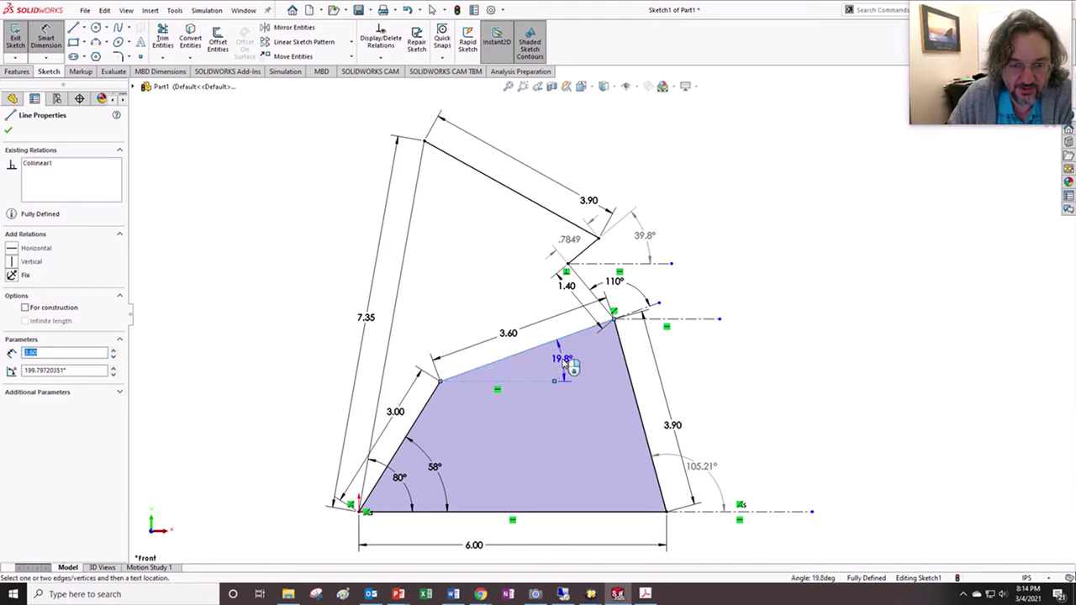
left_click(571, 365)
left_click(423, 205)
left_click(715, 511)
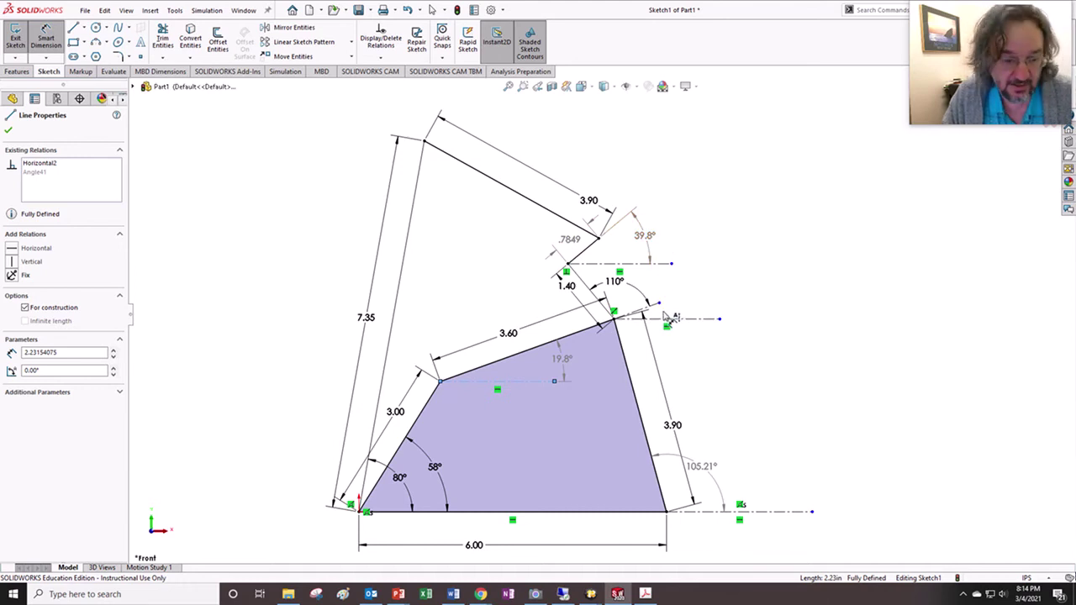
- Draw a horizontal centerline starting from the top vertex
left_click(84, 28)
left_click(102, 37)
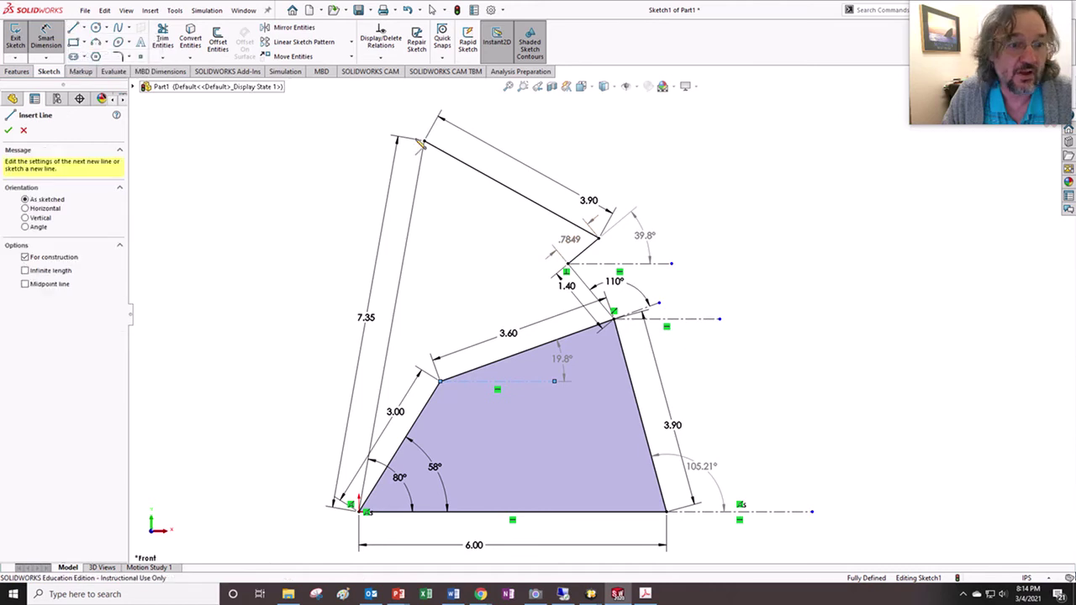
left_click(577, 141)
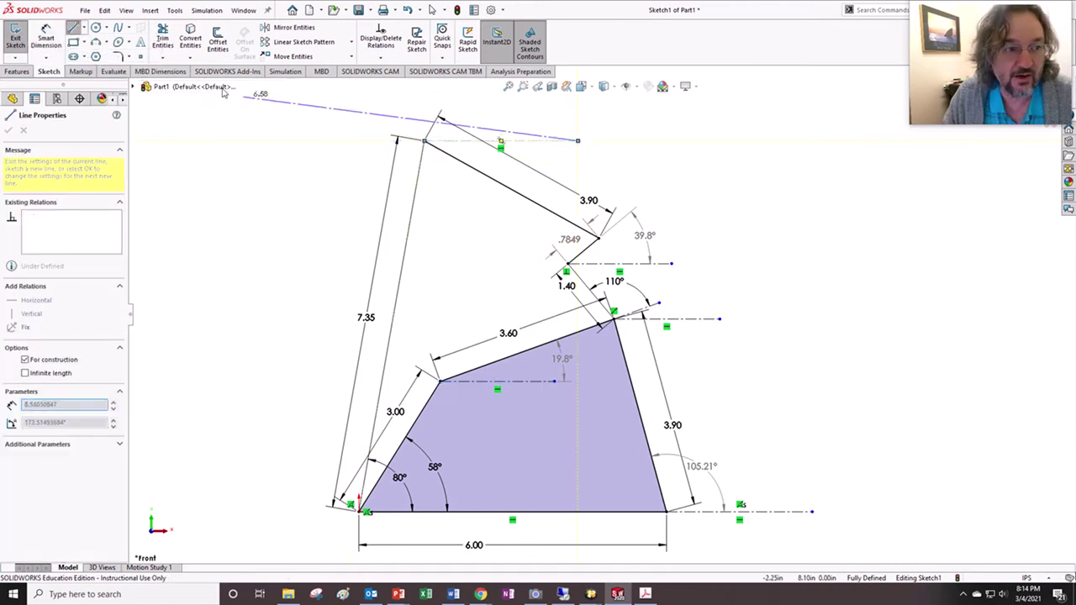
- Add a driven 330.9° angle between the new centerline and the upper 3.90 link
left_click(51, 38)
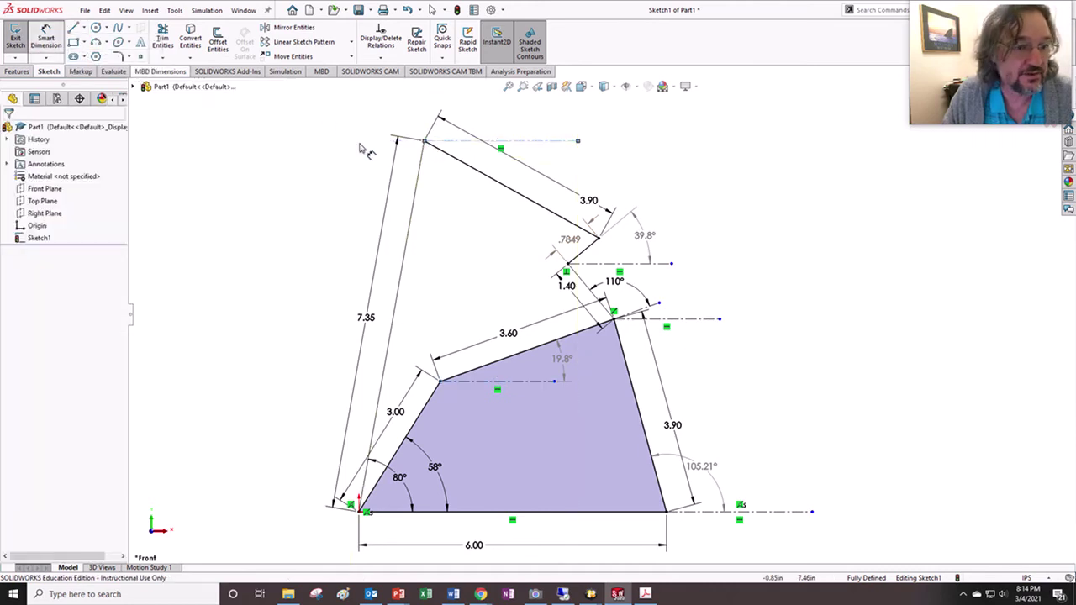
left_click(461, 143)
left_click(451, 160)
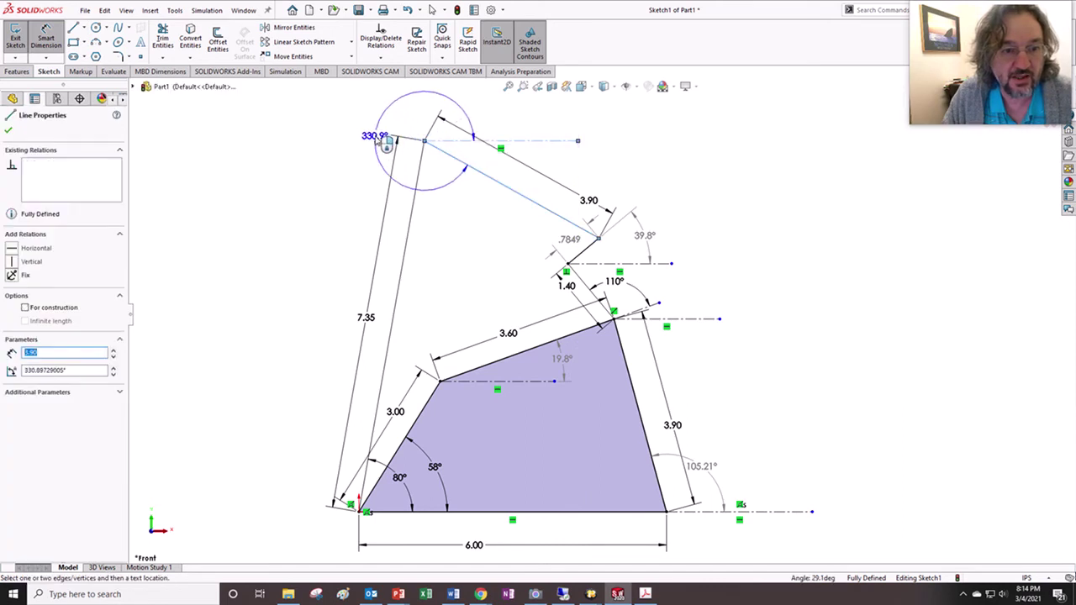
left_click(387, 143)
left_click(425, 203)
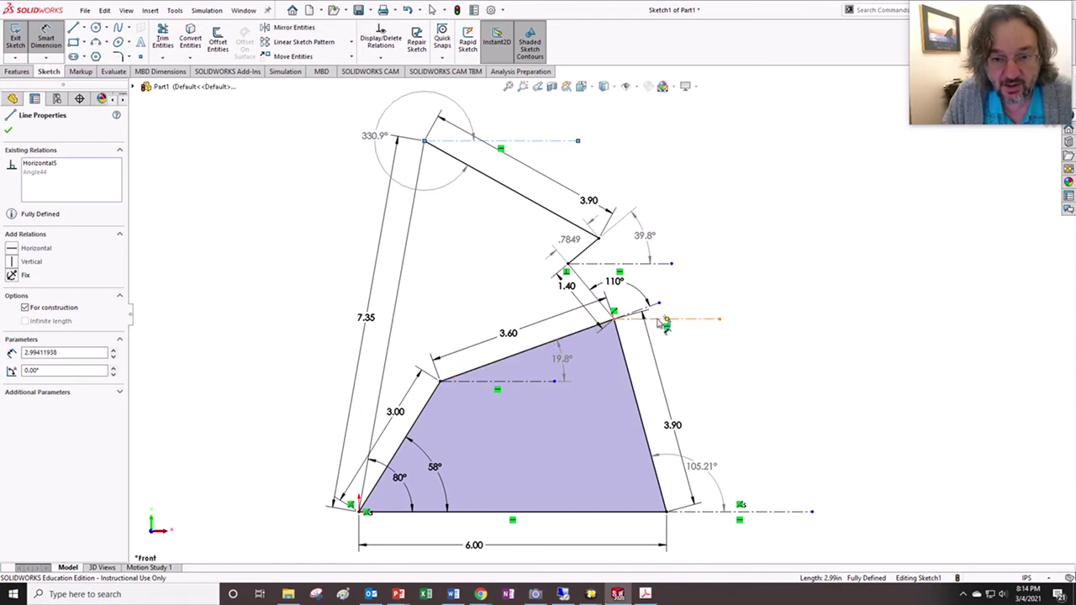
- Dimension the 1.40 link at 129.8° from the horizontal centerline as a driven angle
left_click(664, 319)
left_click(592, 293)
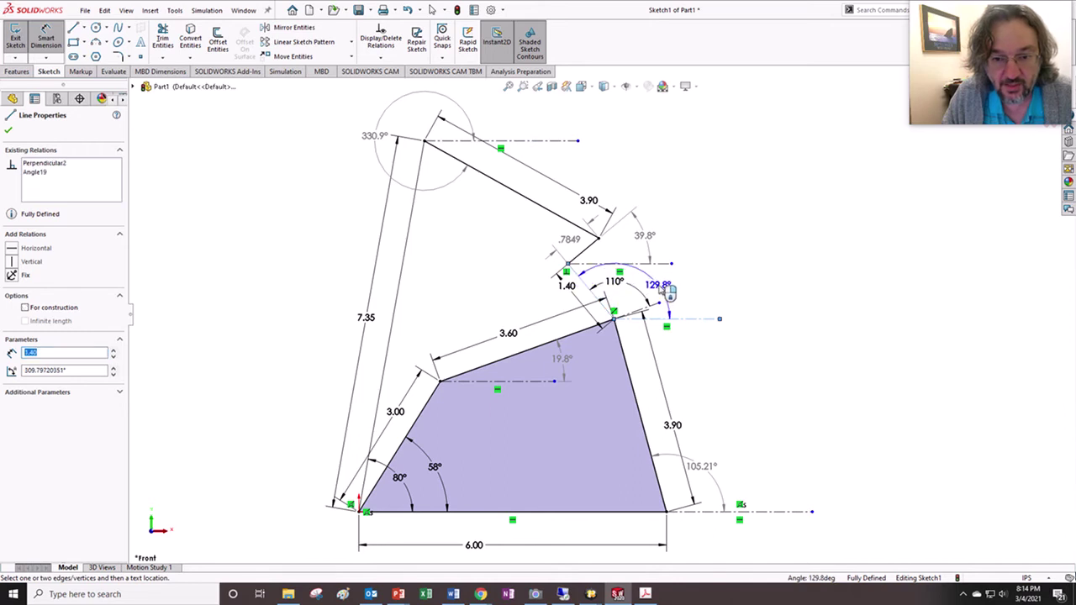
left_click(663, 291)
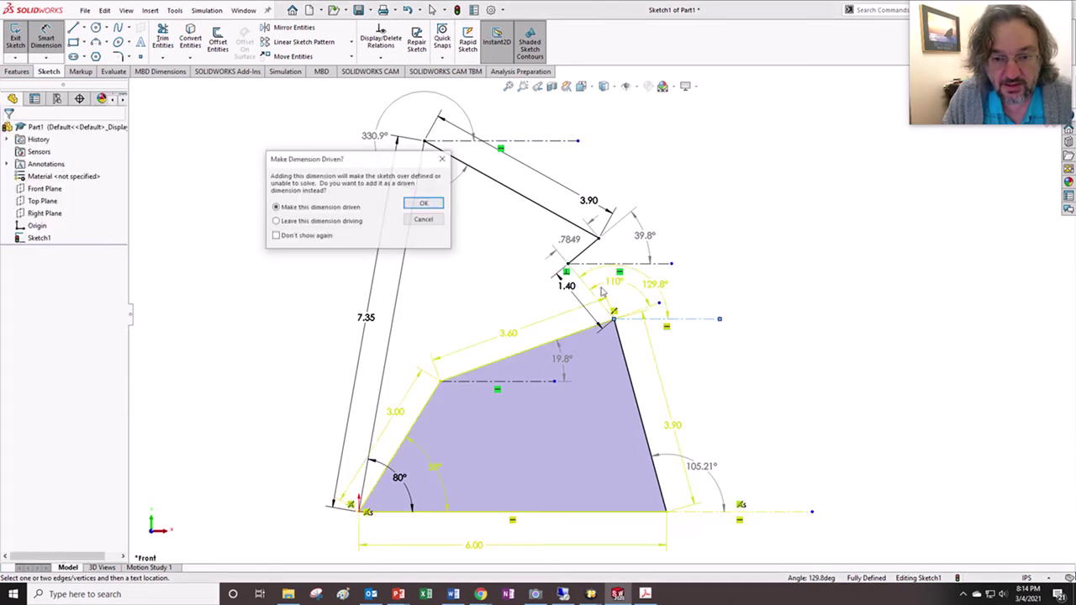
left_click(425, 203)
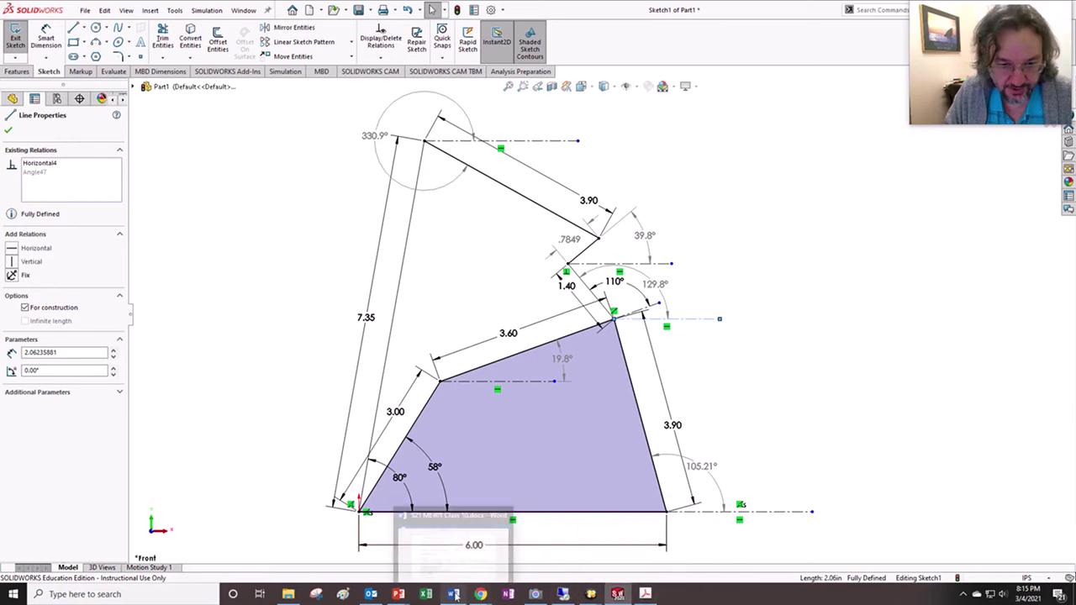
- Bring up the textbook code slide and reveal lines for input angle t2, guesses t3–t7, and vector x
mouse_move(399, 595)
left_click(464, 548)
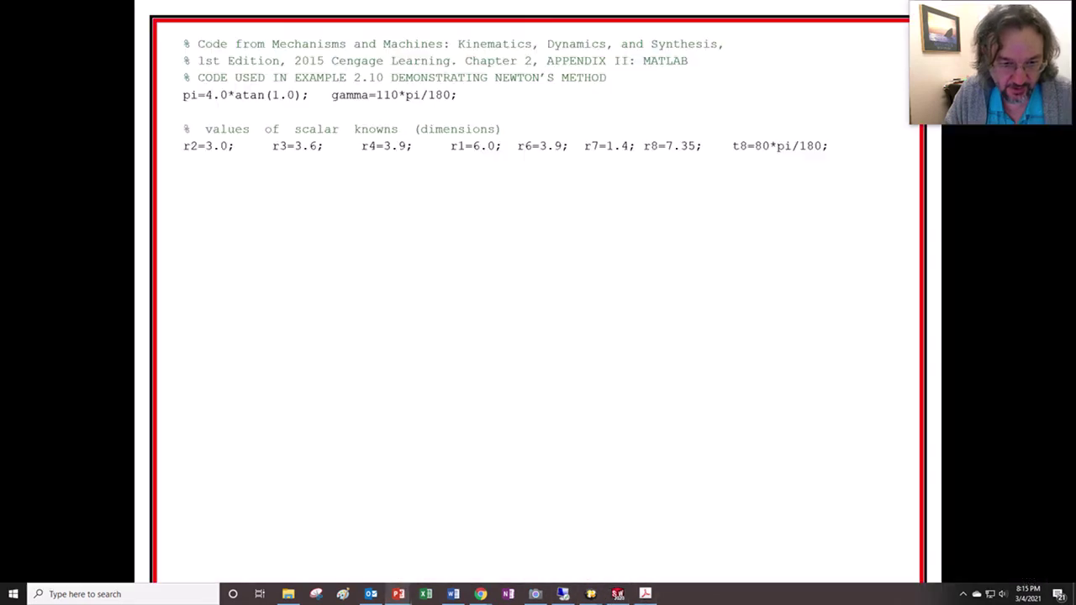
left_click(392, 335)
left_click(394, 338)
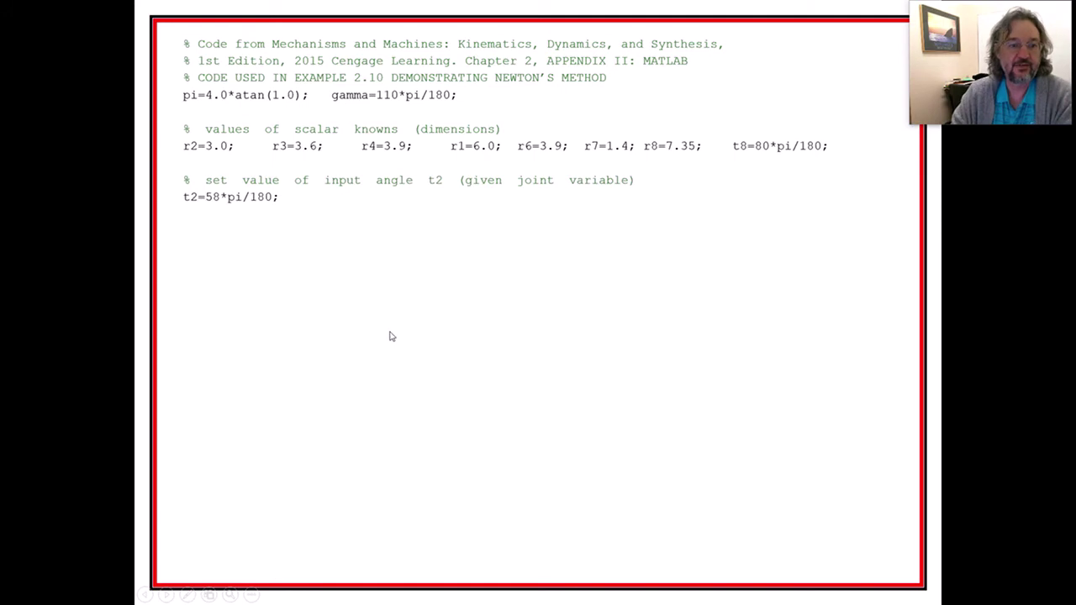
left_click(333, 284)
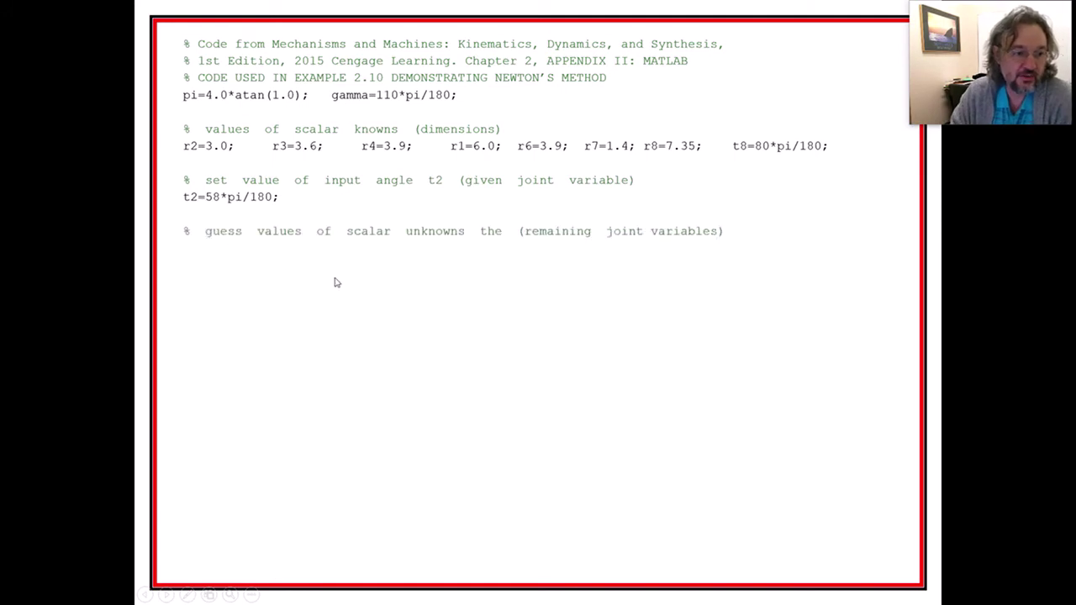
left_click(334, 283)
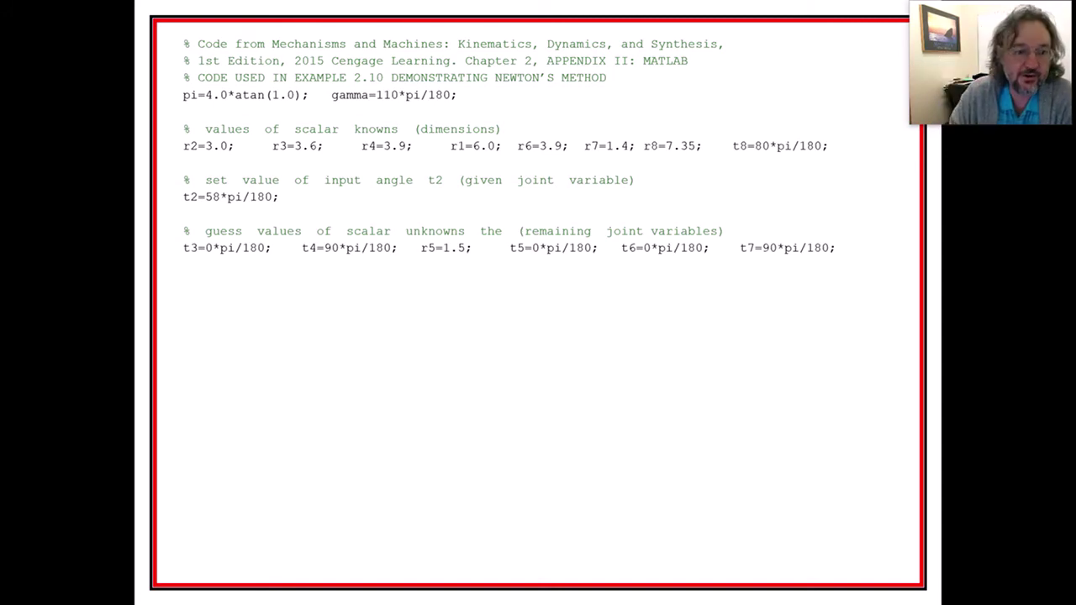
left_click(421, 288)
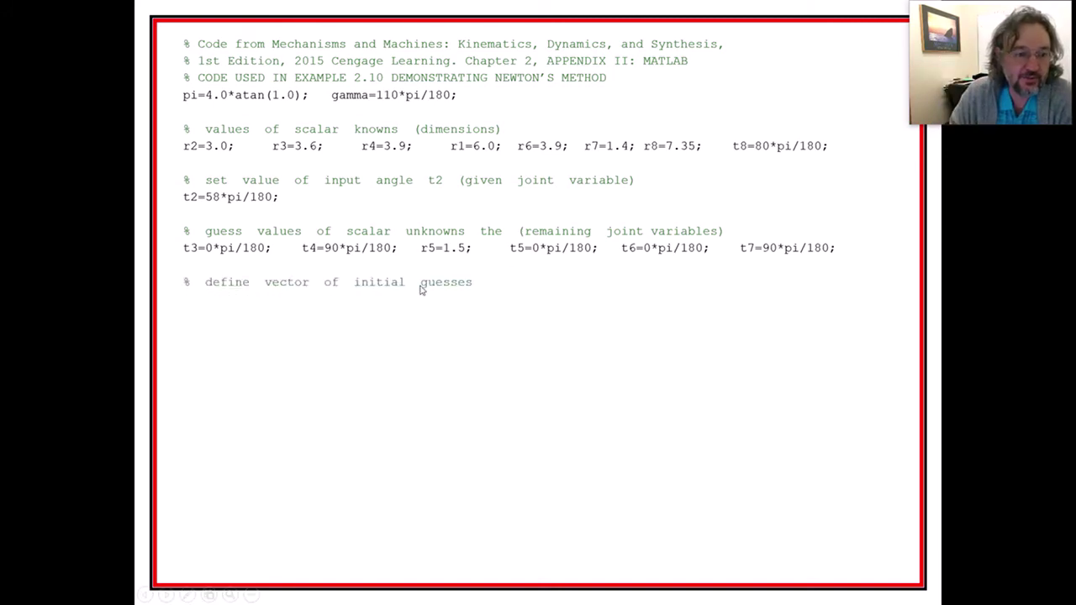
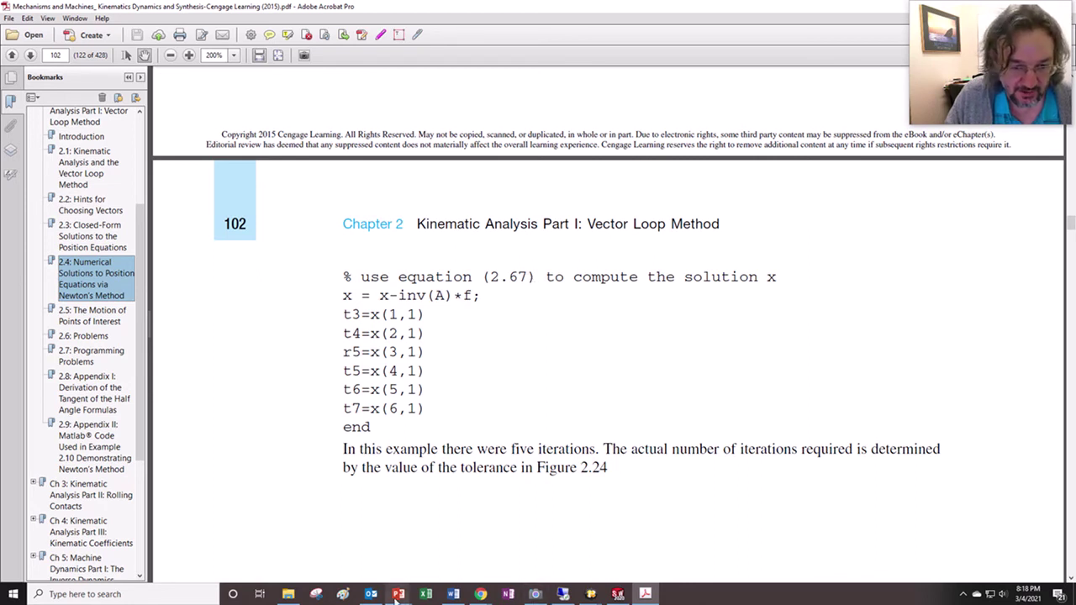
- Reveal the code slide's solution-extraction and closing end lines, then end the slide show
left_click(399, 595)
left_click(454, 555)
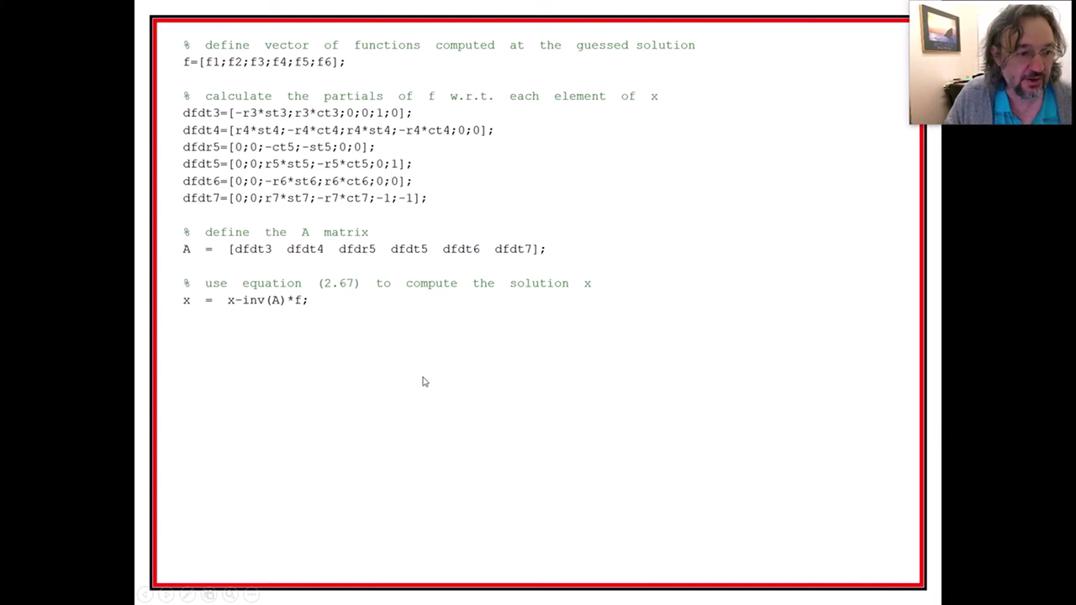
left_click(385, 361)
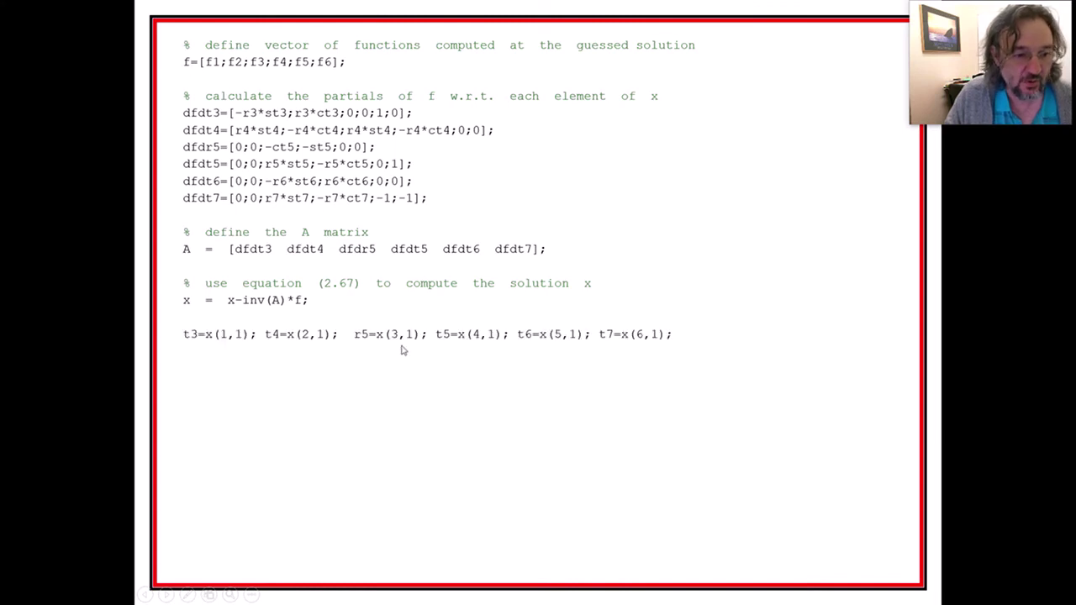
left_click(269, 340)
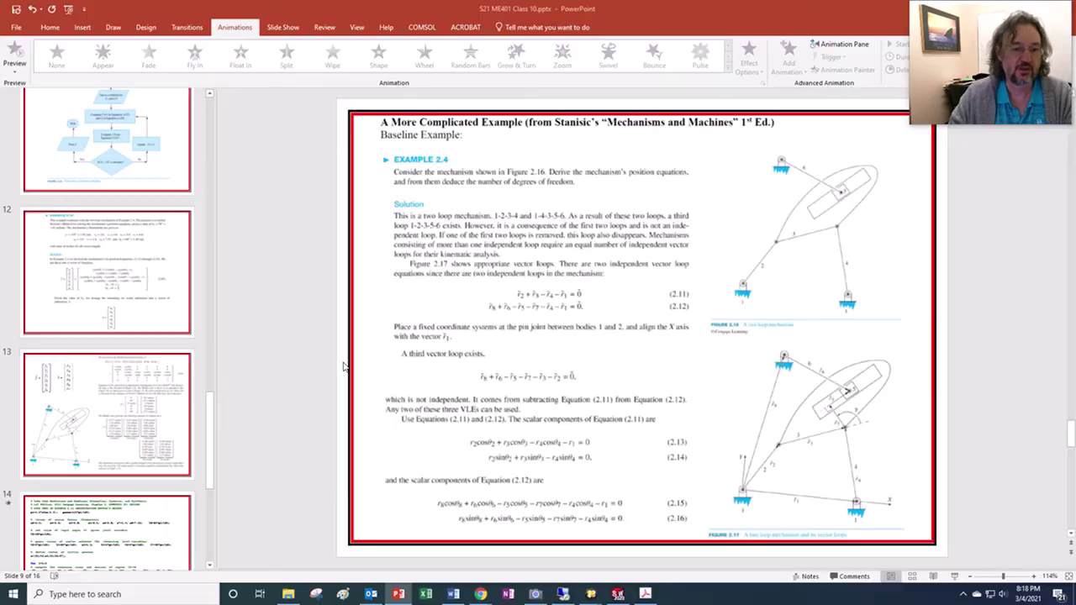
key("Escape")
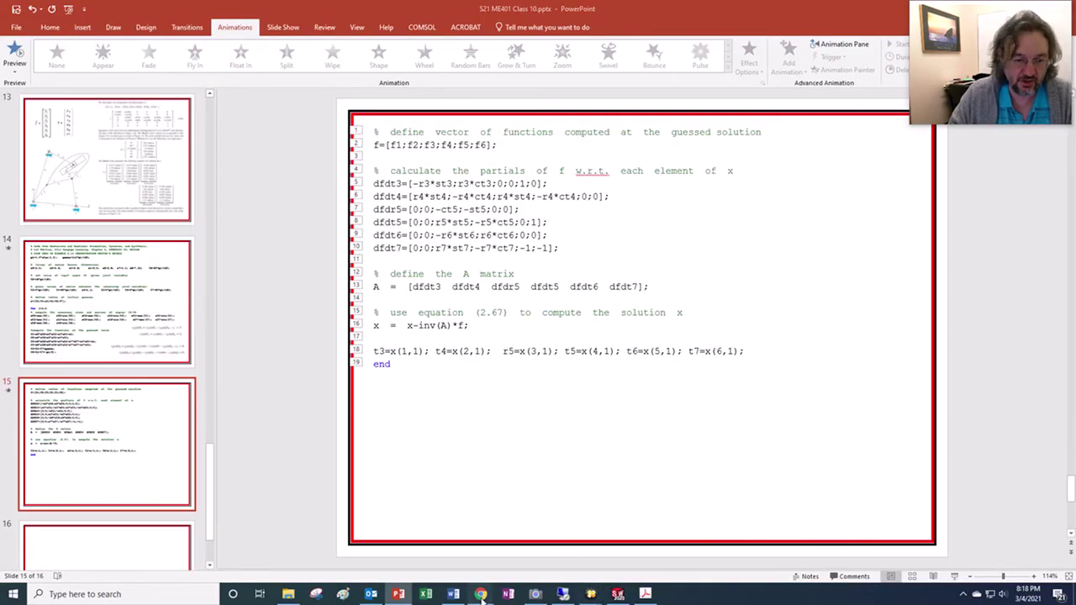
- Bring the Ensemble Video media library browser window to the front
mouse_move(480, 595)
mouse_move(517, 552)
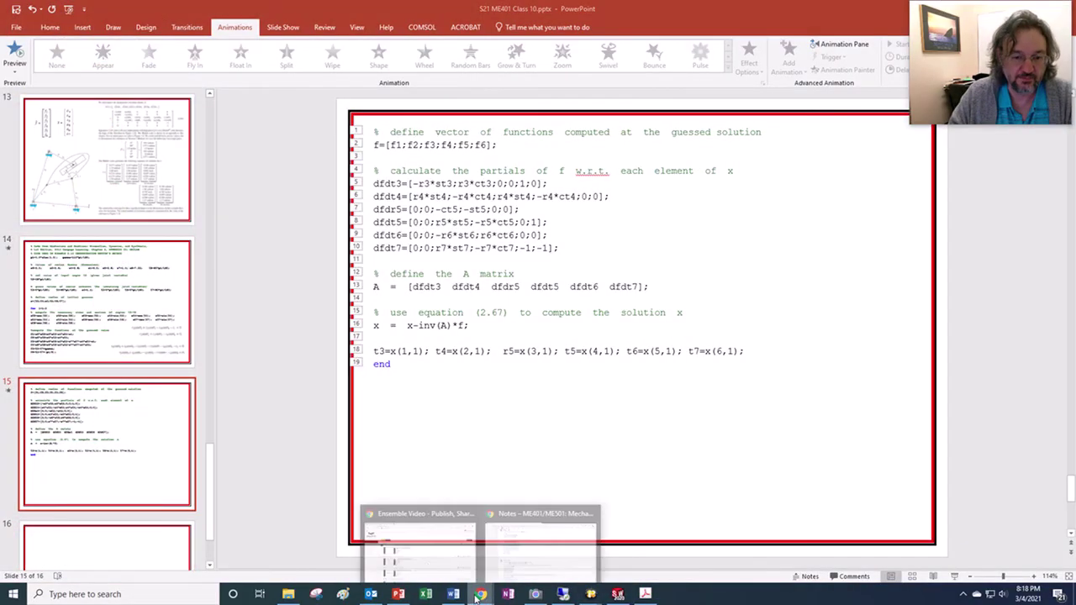
left_click(429, 560)
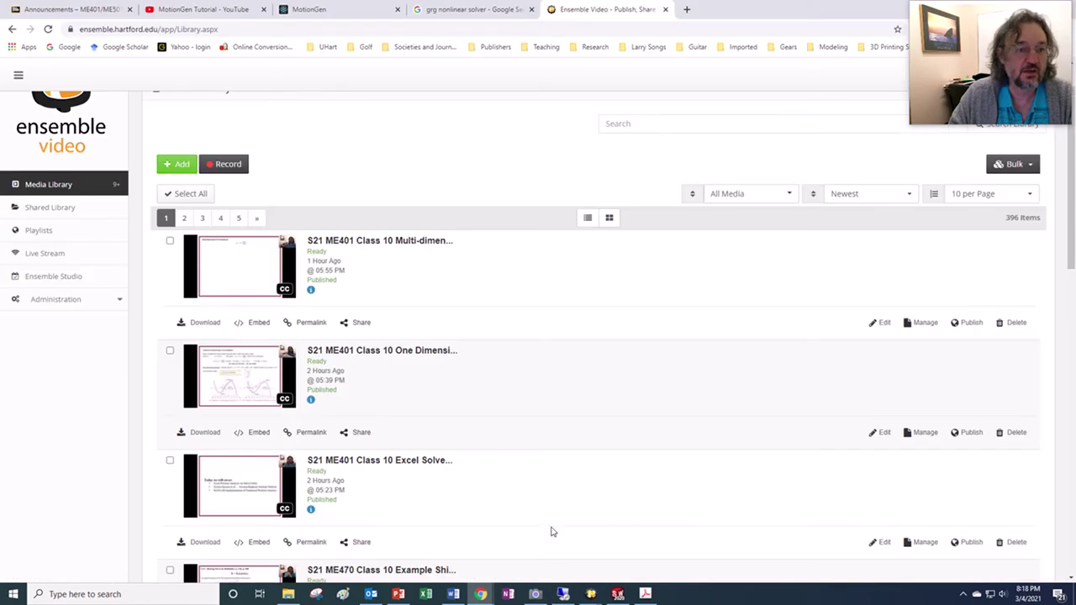
- In the remote desktop, minimize MATLAB and launch Google Chrome from the desktop icon
left_click(562, 594)
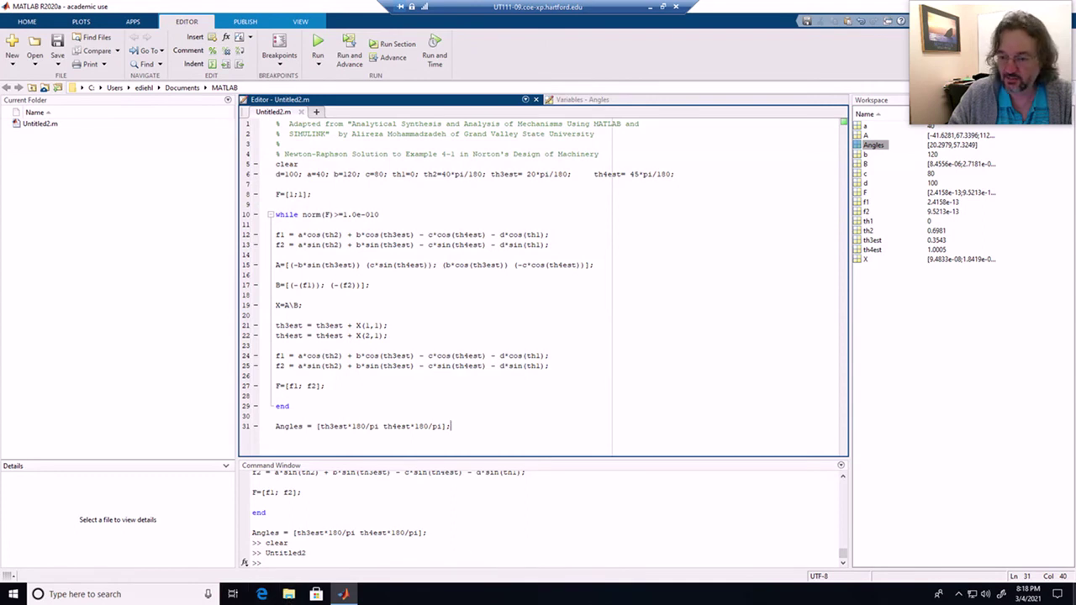
left_click(1074, 596)
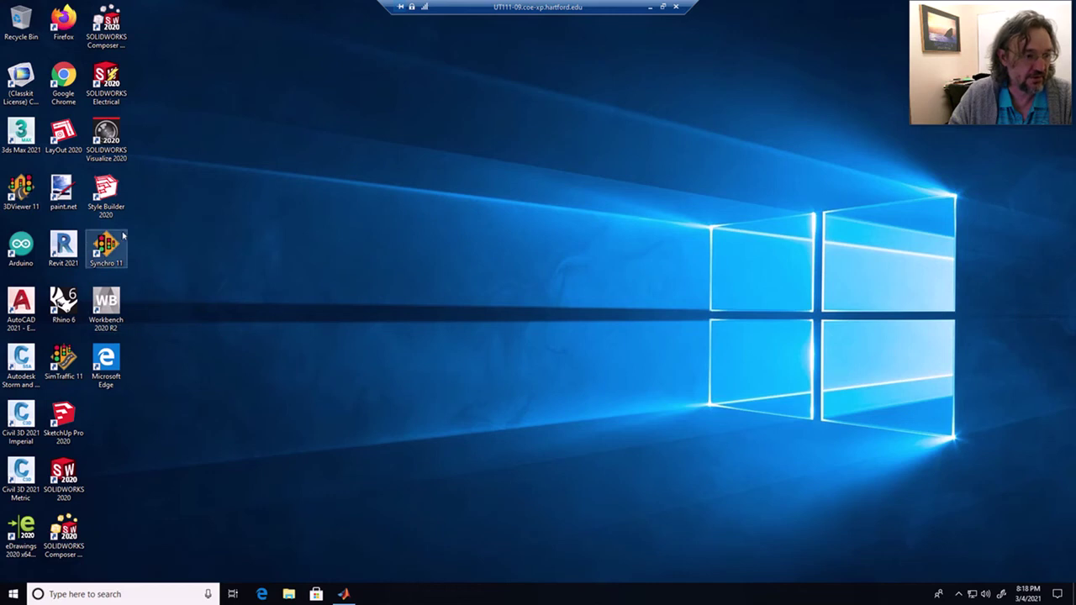
double_click(76, 98)
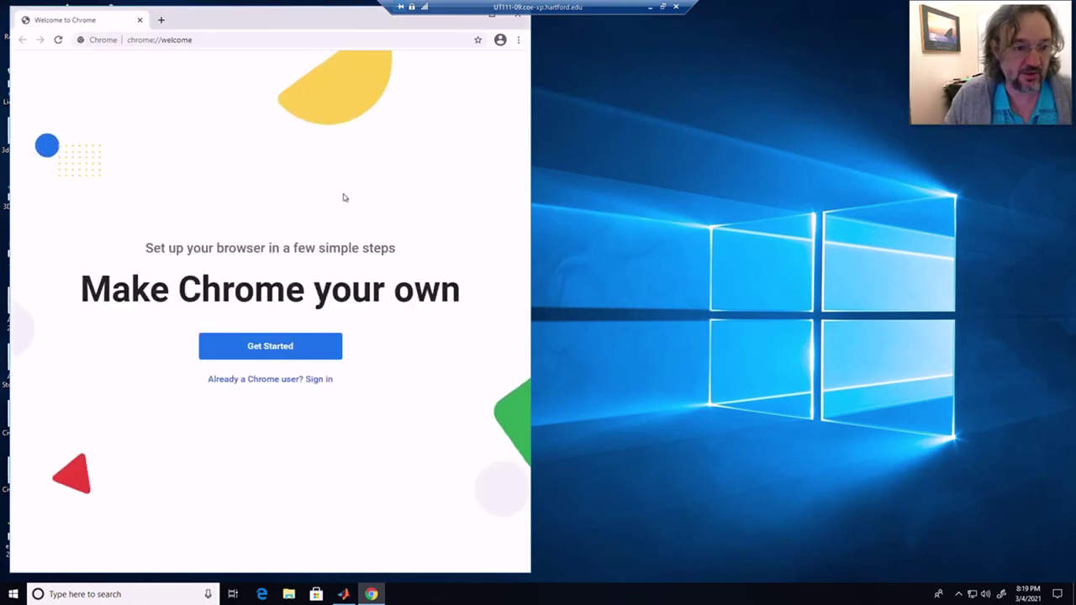
- Go to blackboard.hartford.edu in Chrome
left_click(172, 42)
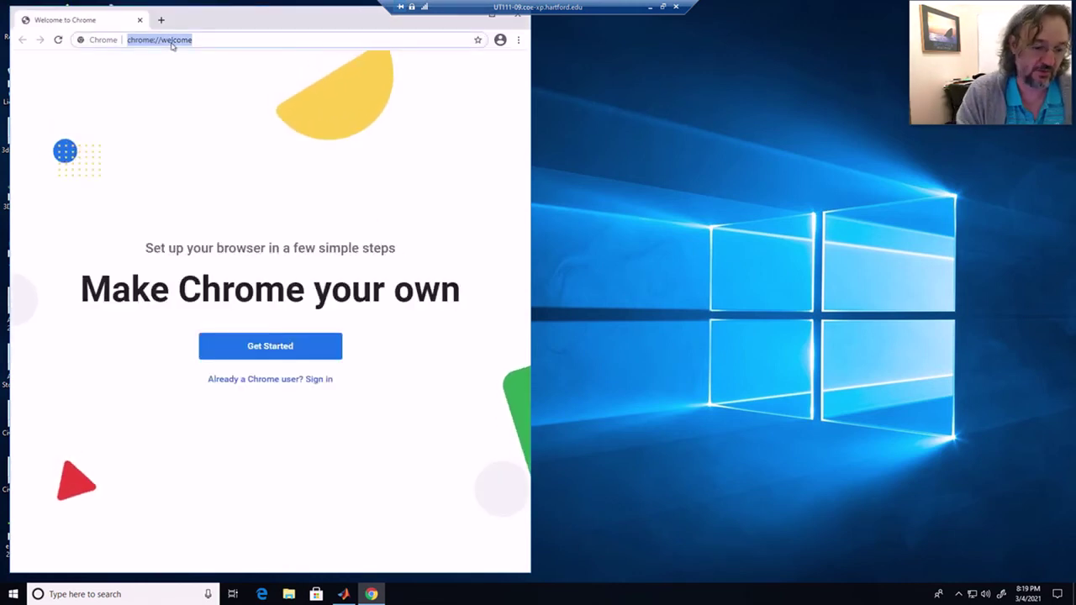
type("hartfo")
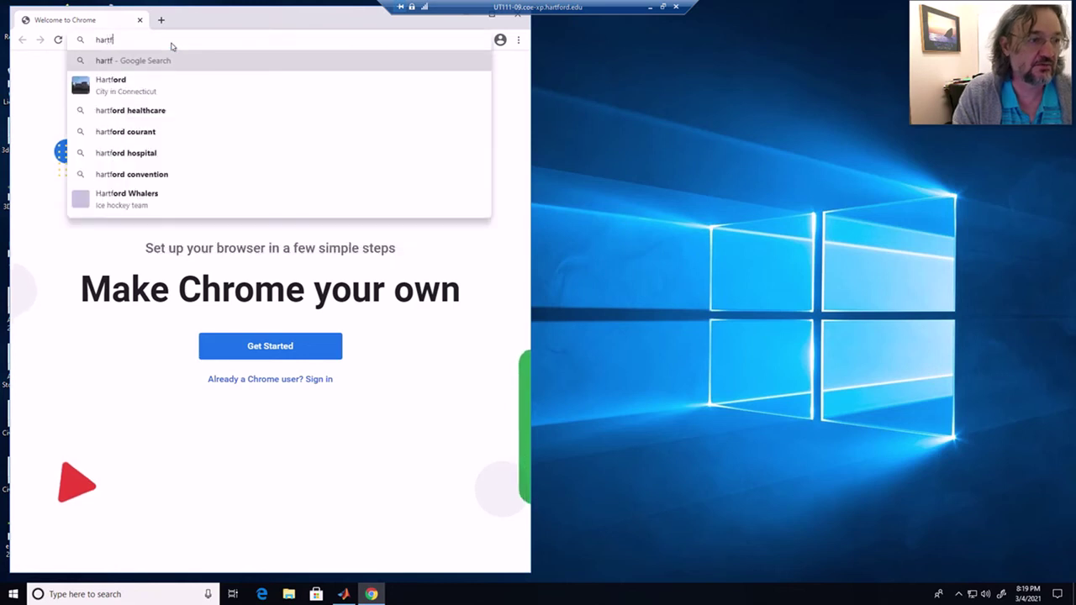
key("BackSpace")
key("BackSpace")
key("BackSpace")
key("BackSpace")
key("BackSpace")
key("BackSpace")
type("bl")
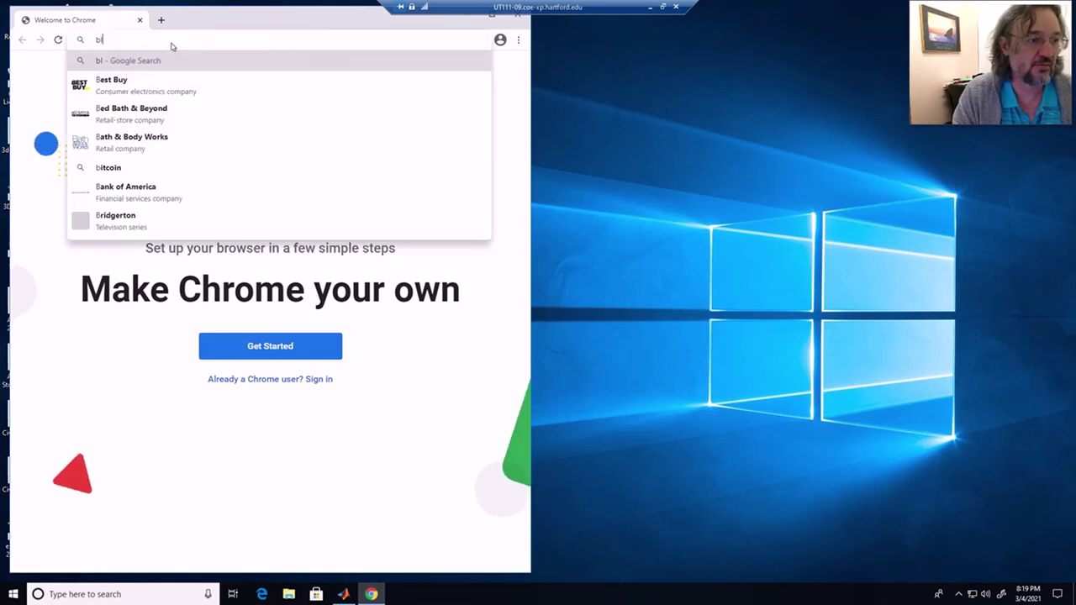
type("ackboard.")
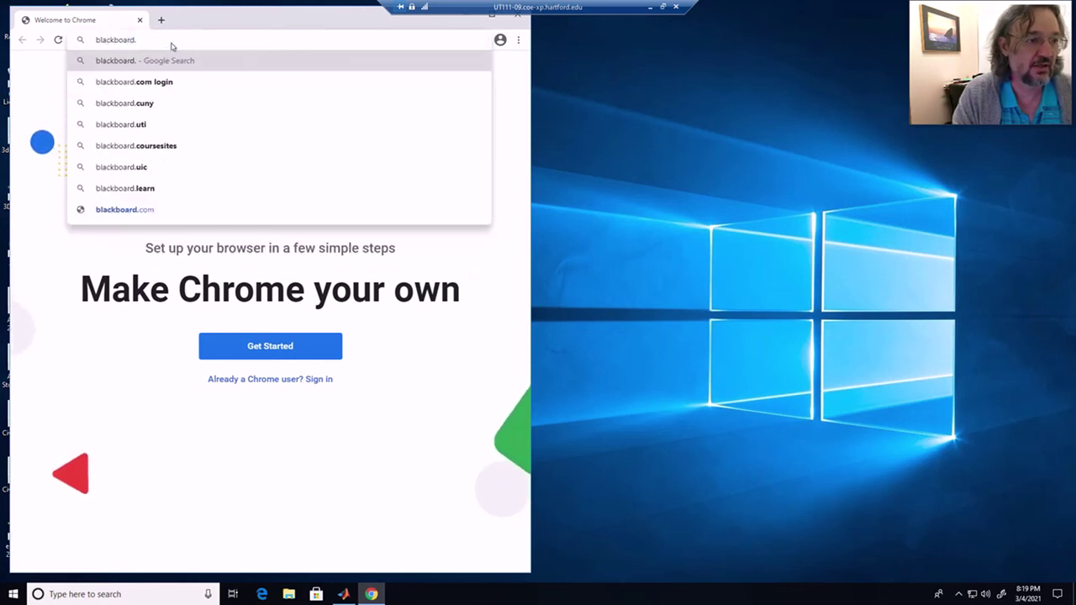
type("hartford.edu")
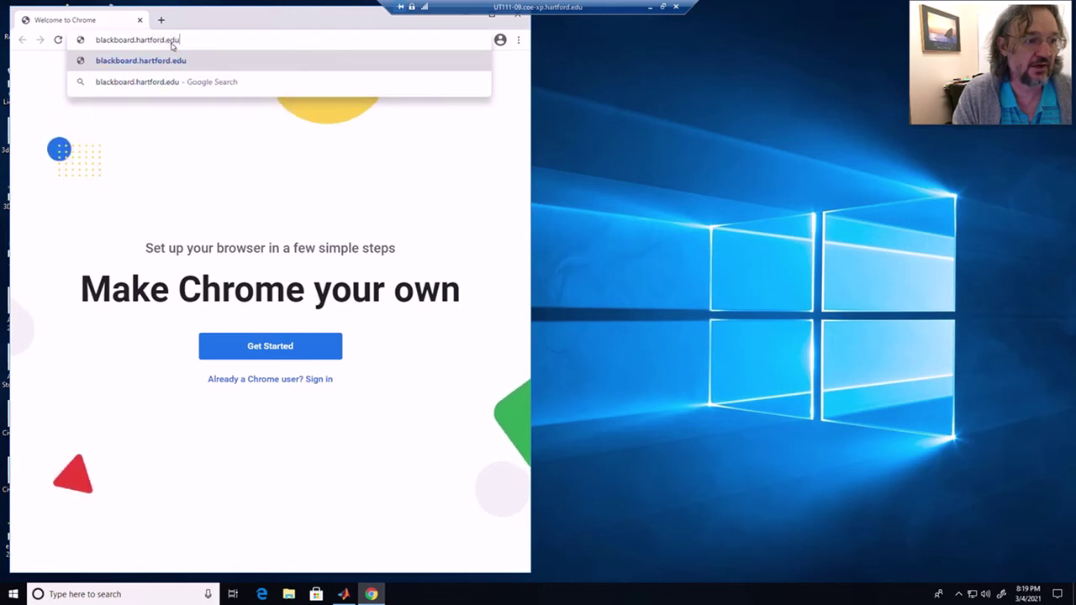
key("Return")
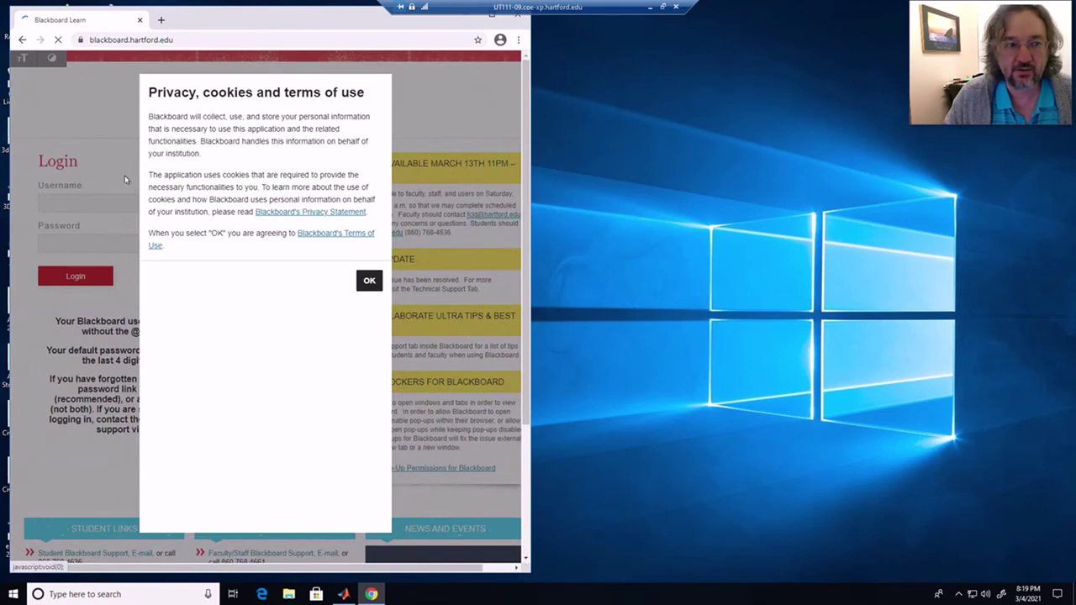
- Log in with the username and password, decline saving the password, and maximize Chrome
left_click(118, 201)
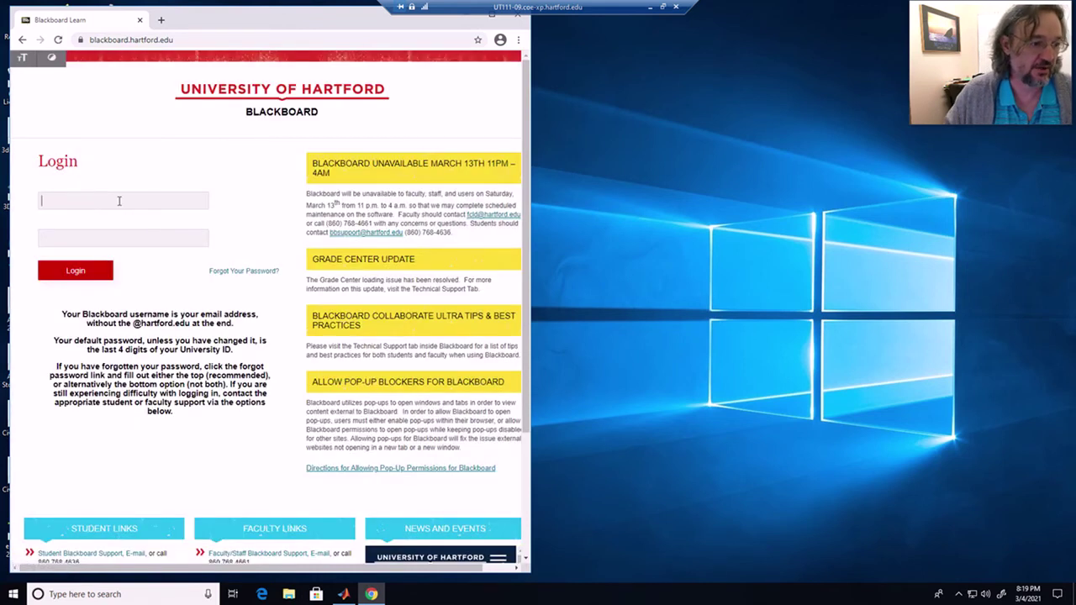
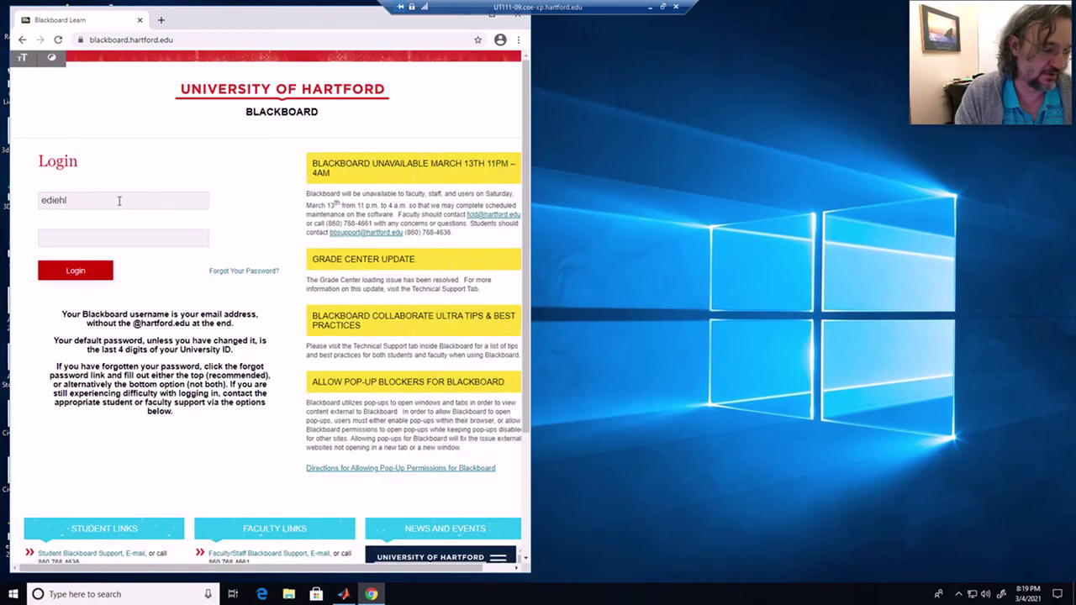
key("Tab")
type("•••••••")
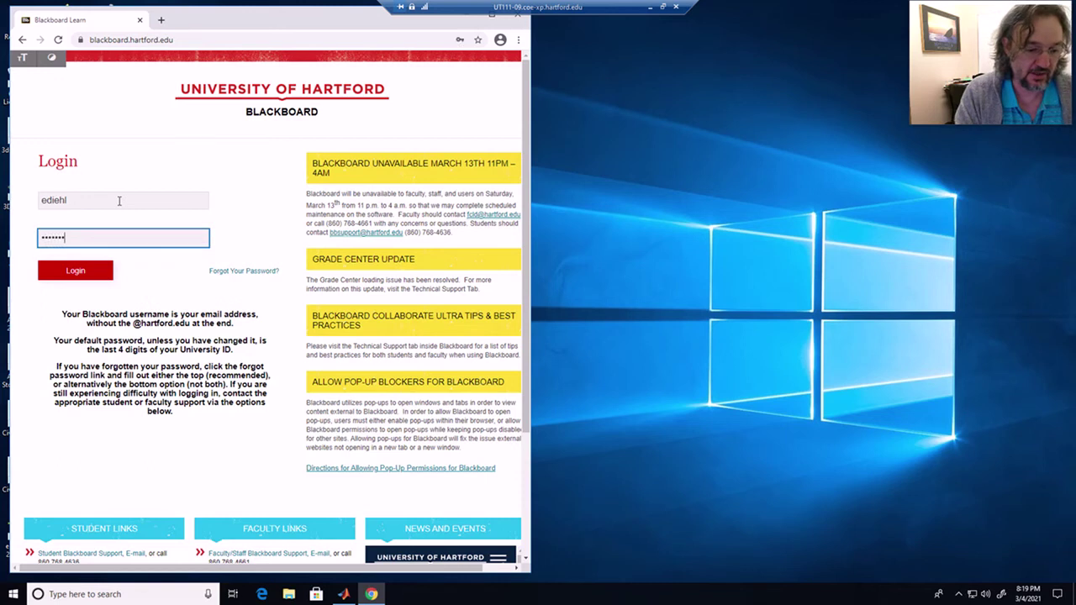
type("•")
key("Return")
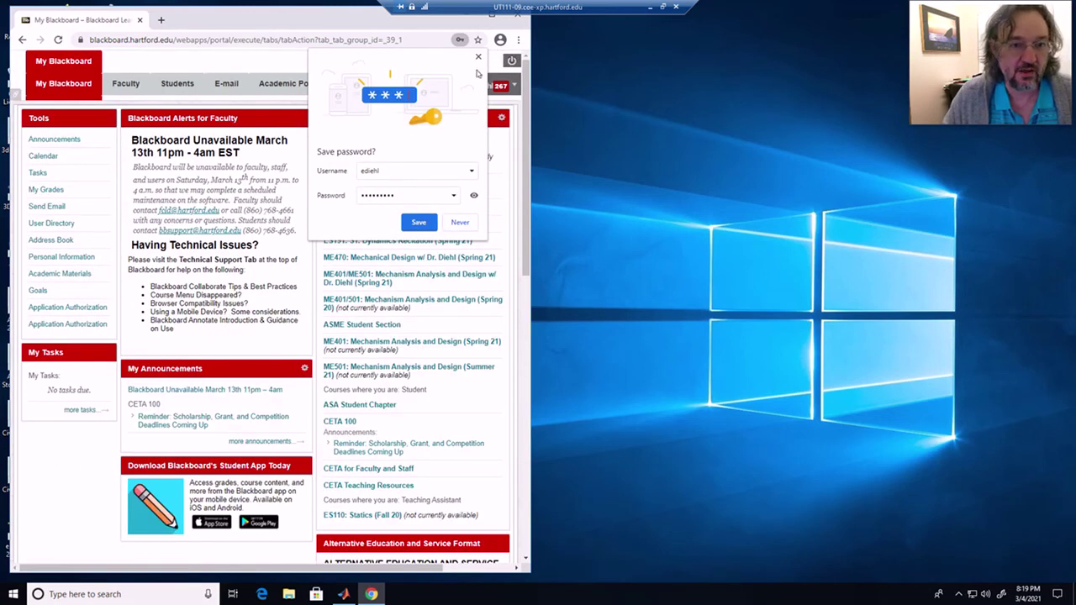
left_click(478, 57)
left_click(492, 15)
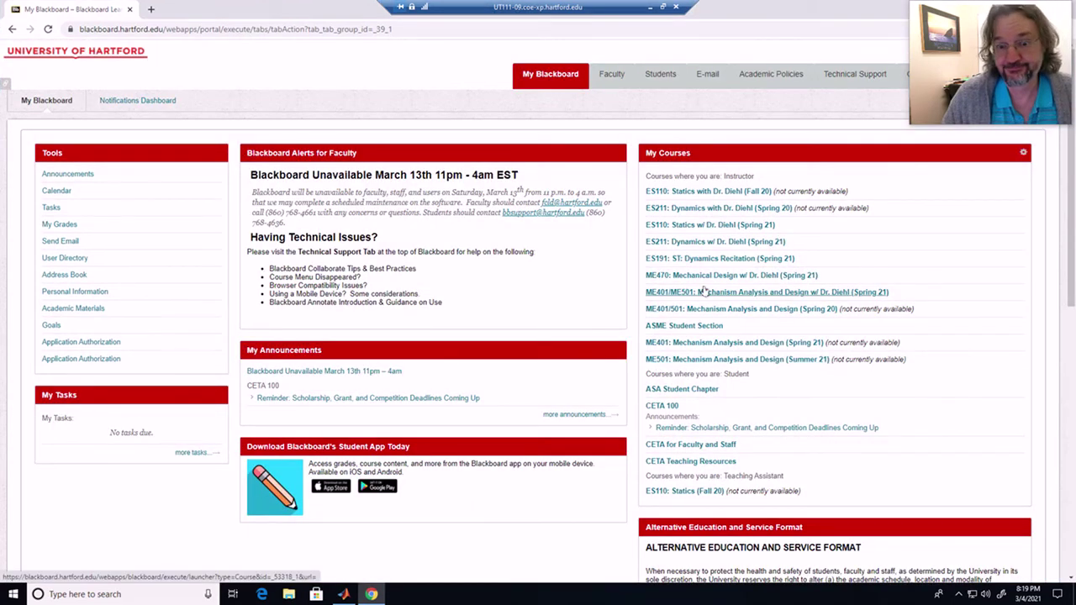
- From the ME401/ME501 Notes page, open Class 10's StanisicEx2_10.m in MATLAB
left_click(698, 292)
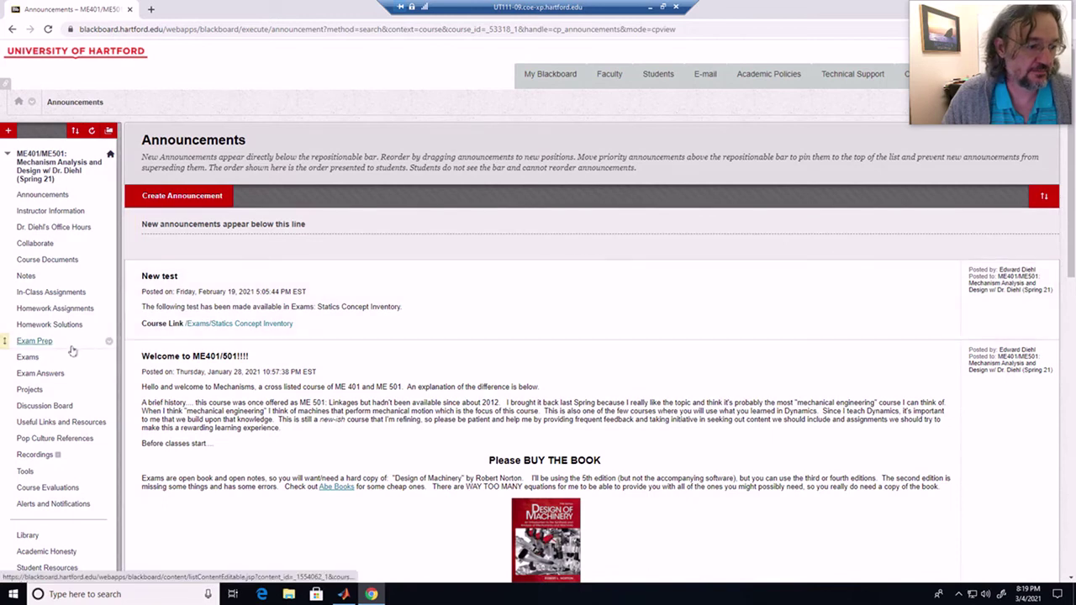
left_click(26, 276)
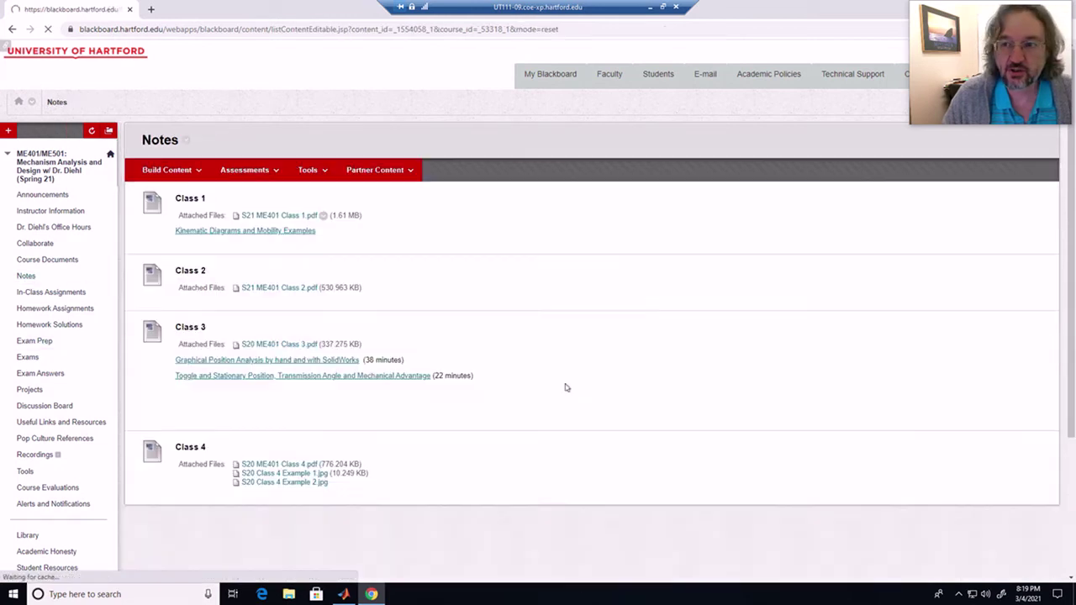
scroll(566, 387, "down", 20)
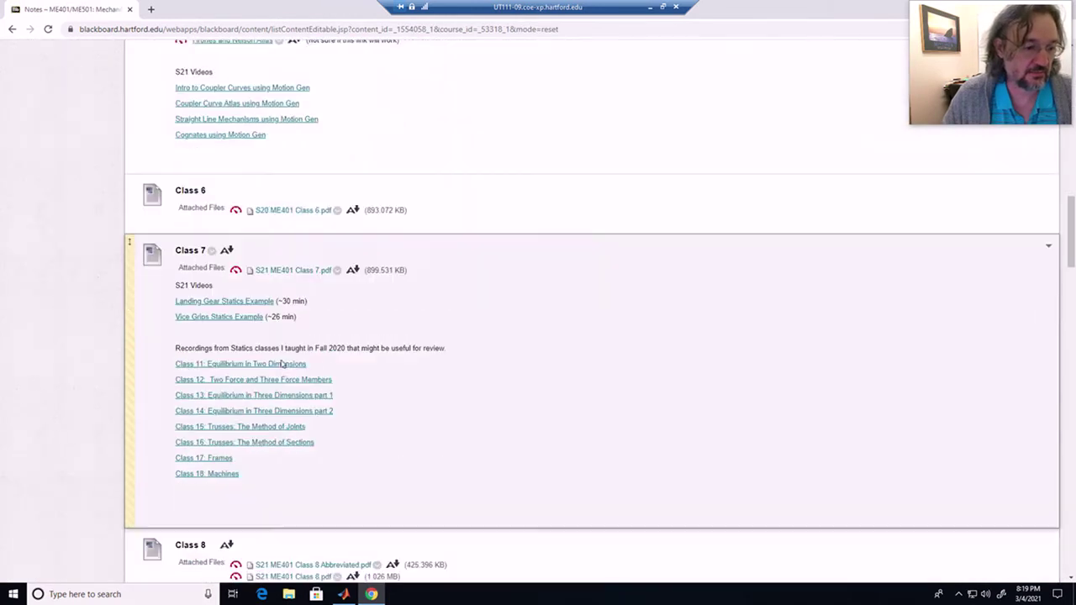
scroll(282, 363, "down", 8)
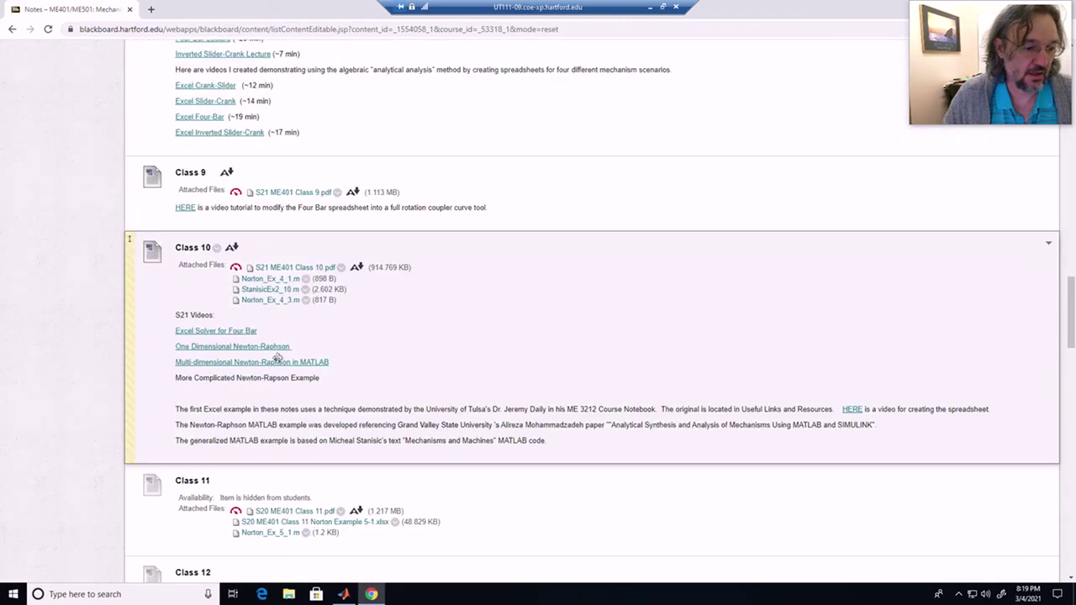
left_click(266, 290)
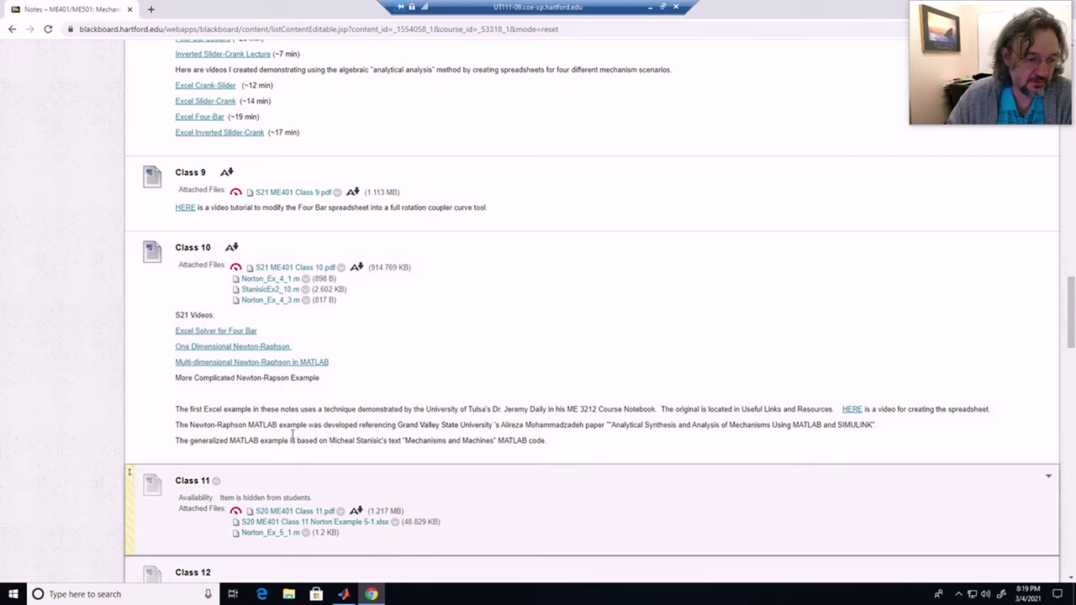
left_click(568, 418)
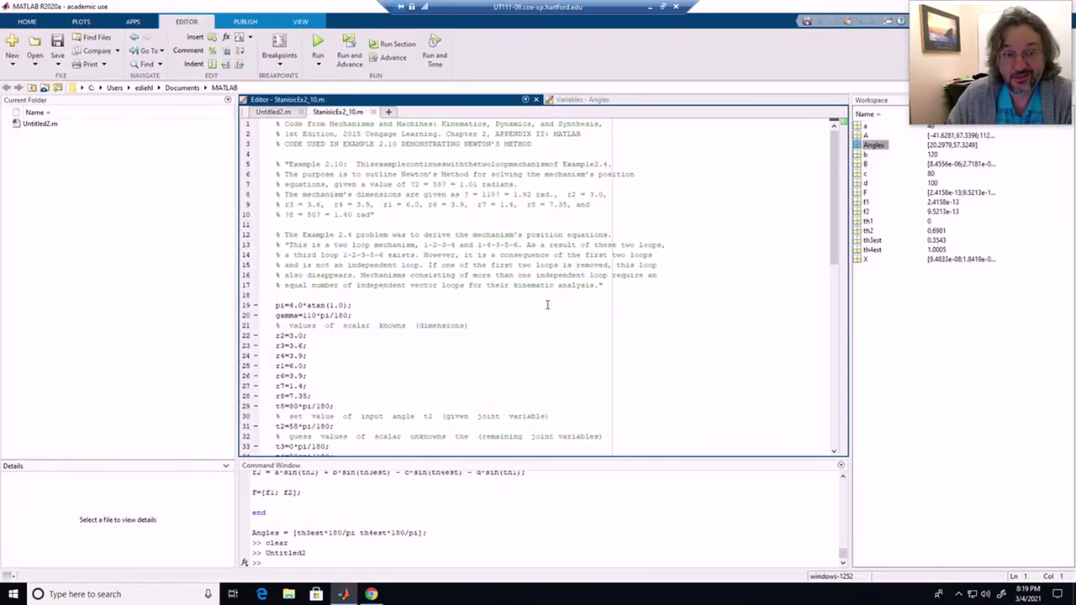
- Add blank lines after the final end, replace line 19's pi definition with clear, and save
scroll(452, 284, "down", 1)
scroll(452, 284, "down", 14)
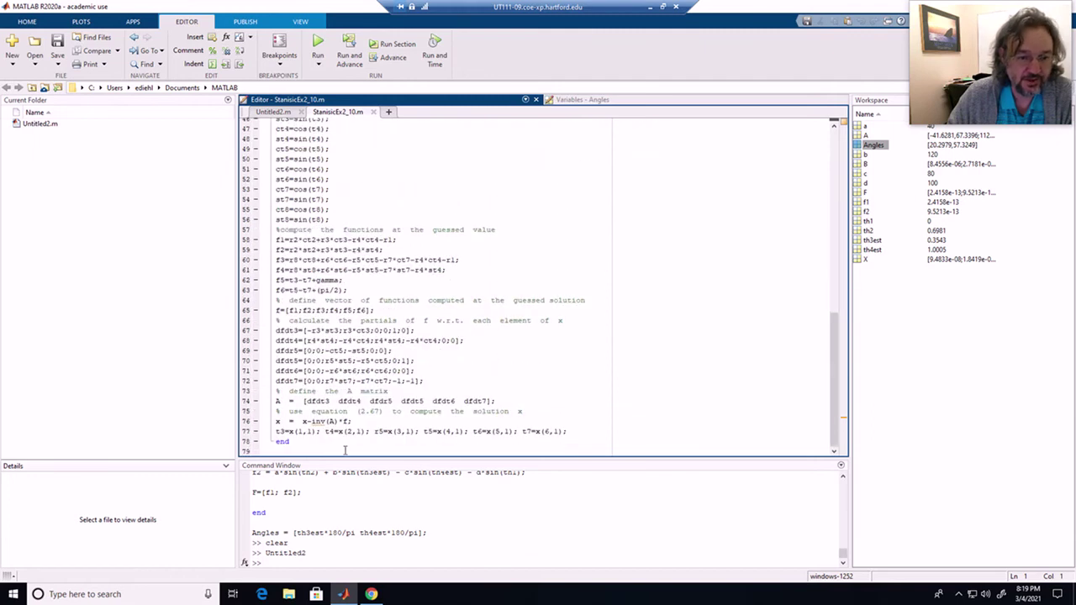
left_click(334, 443)
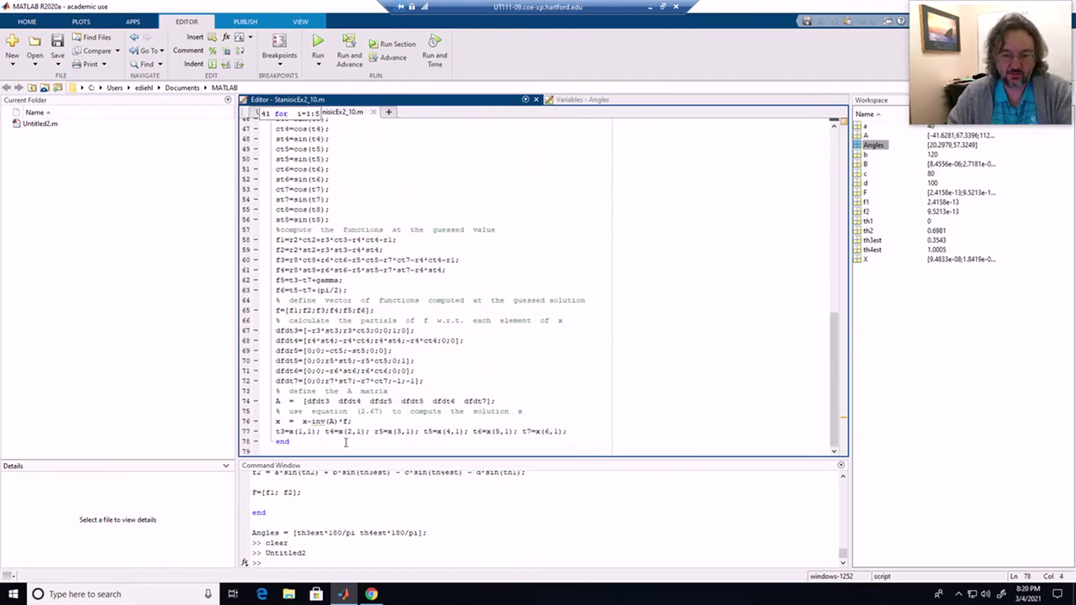
key("Return")
key("Return")
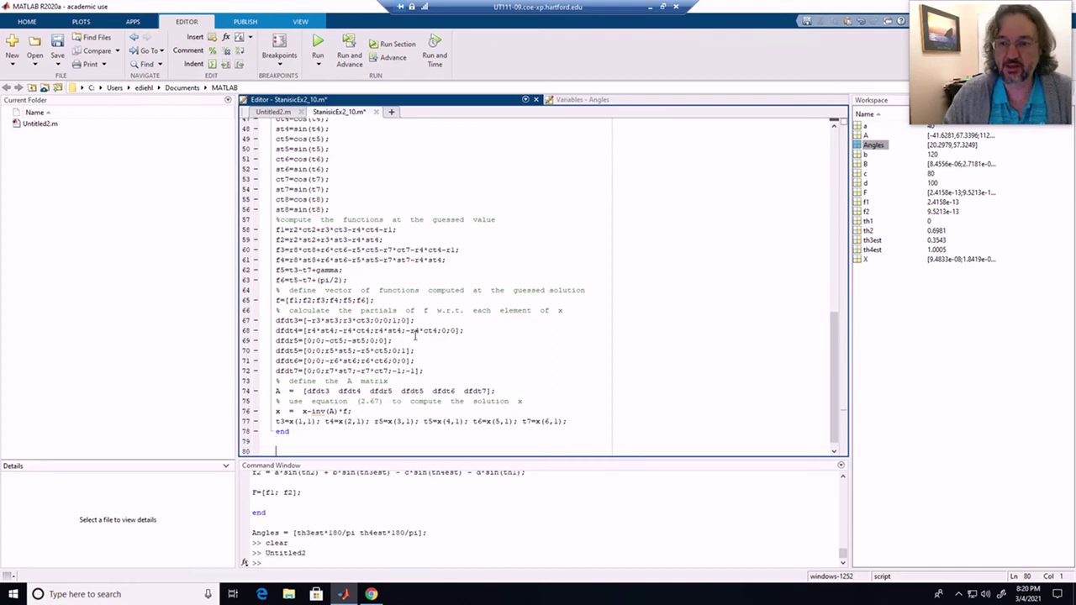
scroll(408, 331, "up", 15)
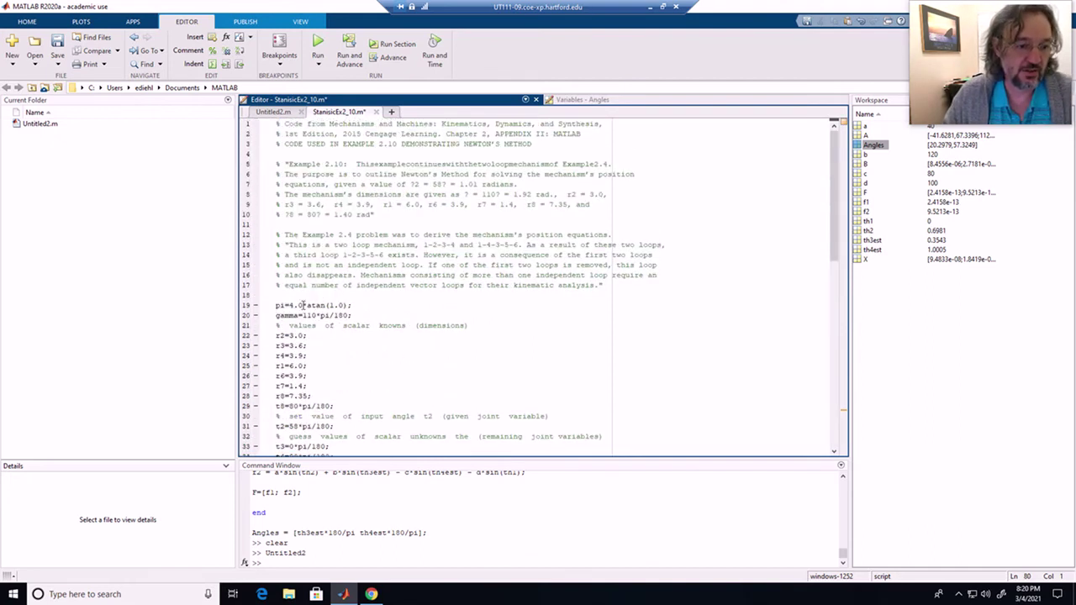
left_click_drag(357, 304, 272, 308)
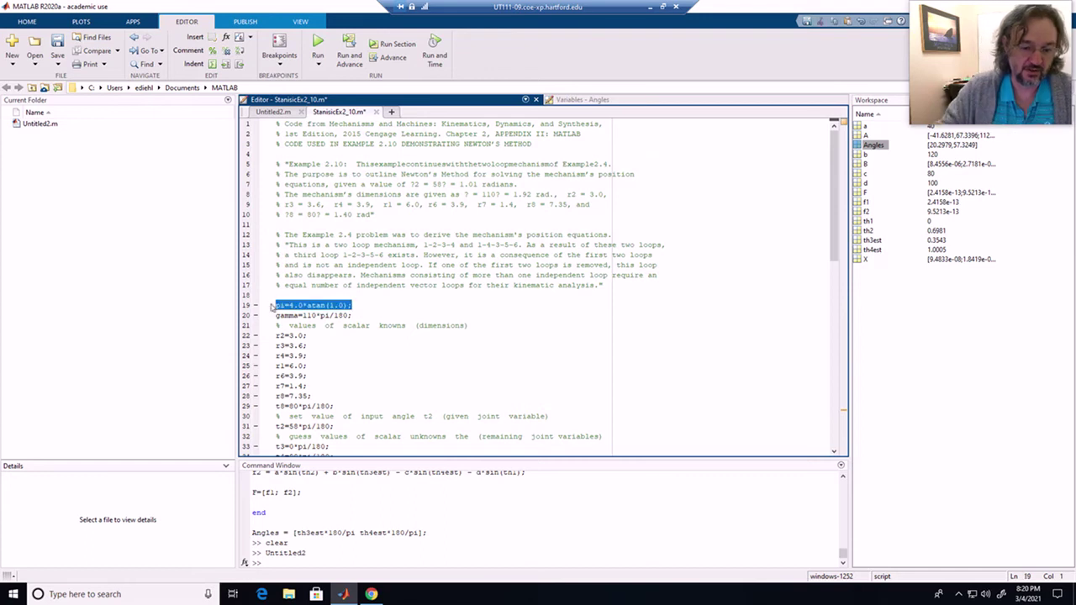
type("p")
type("lear")
key("Return")
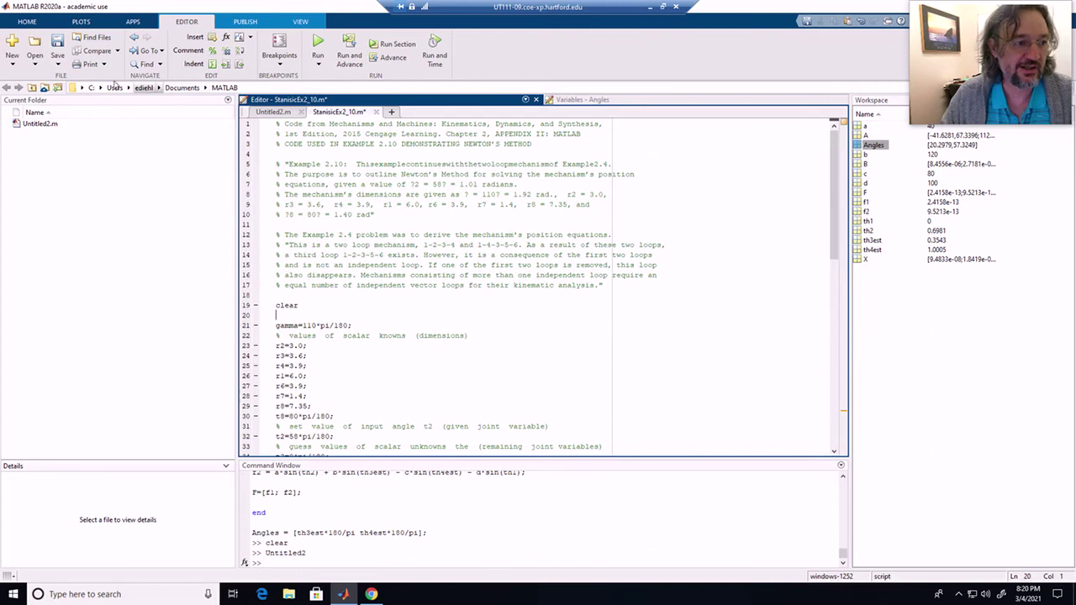
left_click(57, 44)
- Start an 'Angles=' line after the loop's end, then show Untitled2.m
scroll(423, 290, "down", 15)
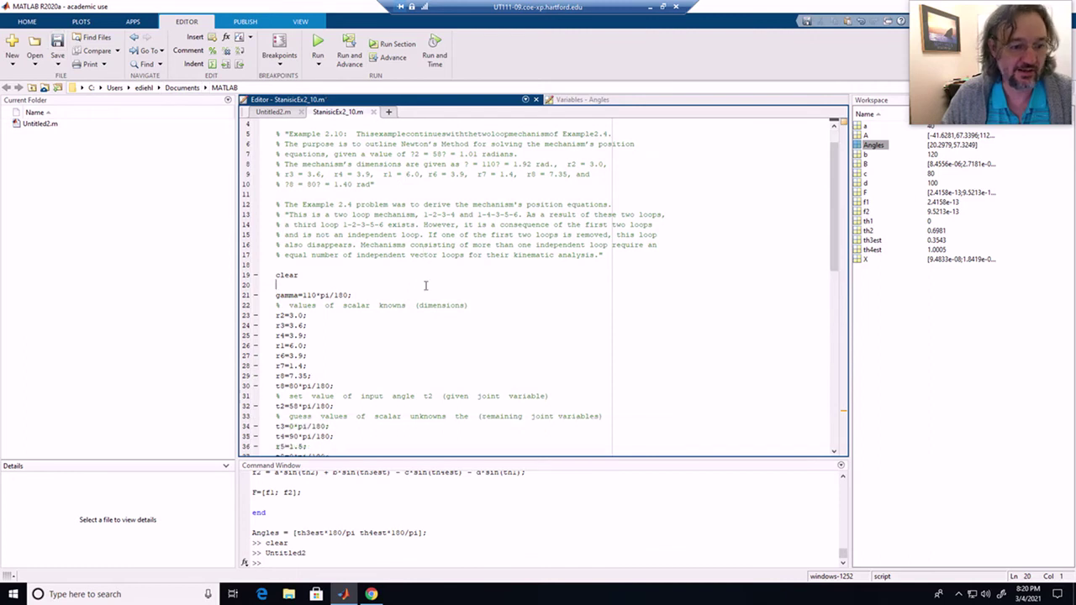
scroll(424, 296, "down", 1)
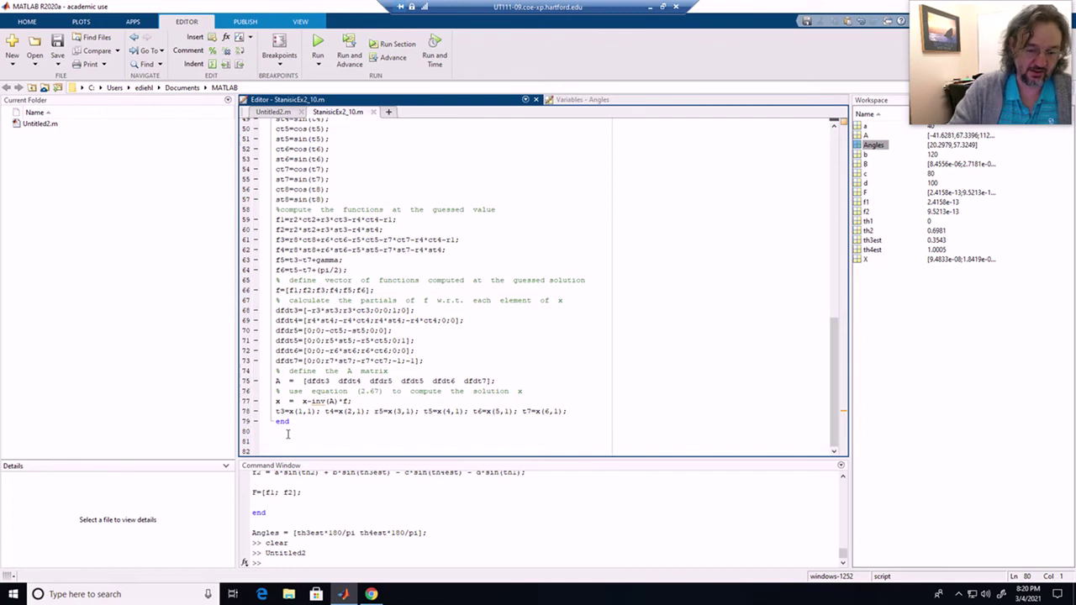
key("Return")
type("x")
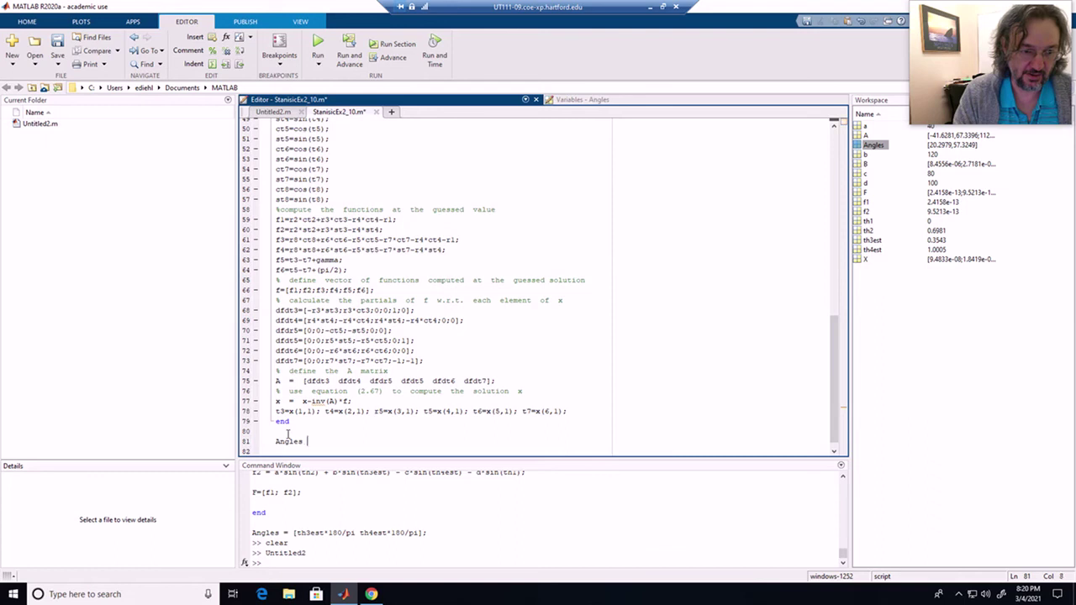
type("ngles=")
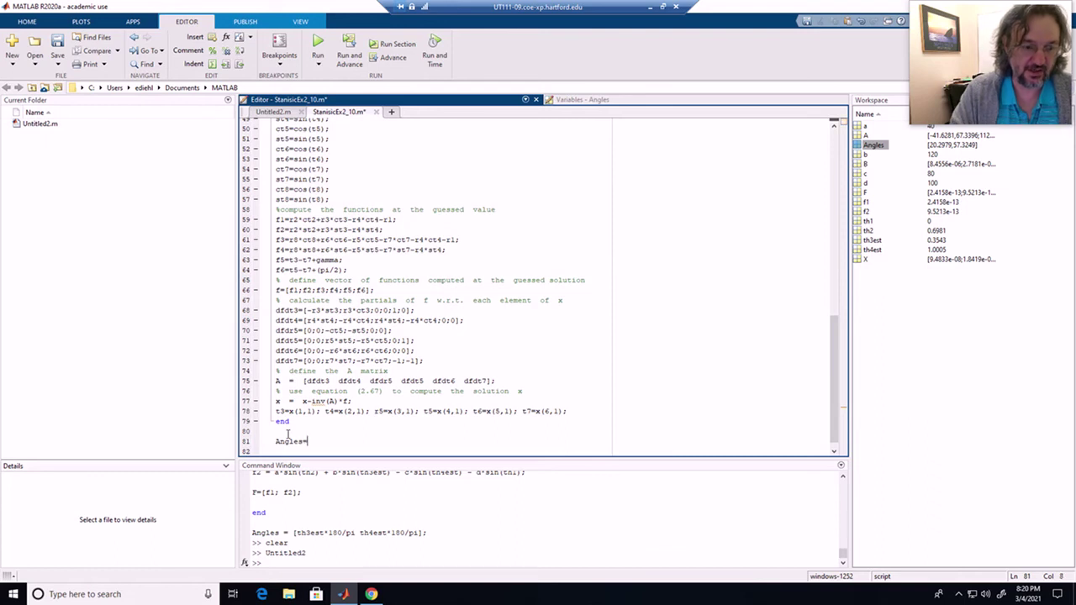
left_click(278, 112)
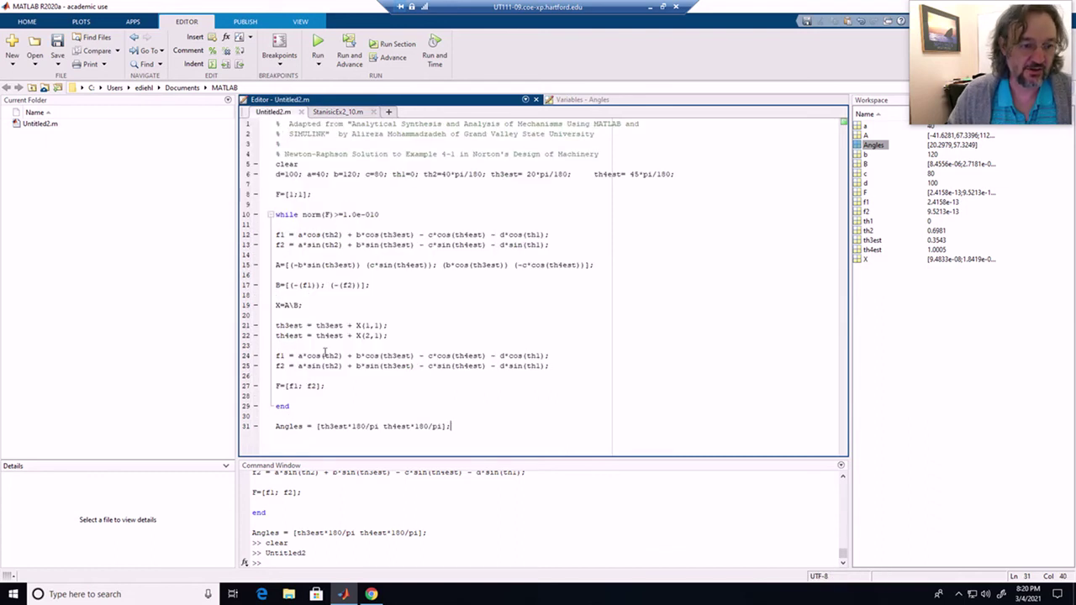
- Paste Untitled2's Angles line over line 81's 'Angles=' and change th3est to t3
left_click_drag(467, 432, 261, 426)
key("ctrl+c")
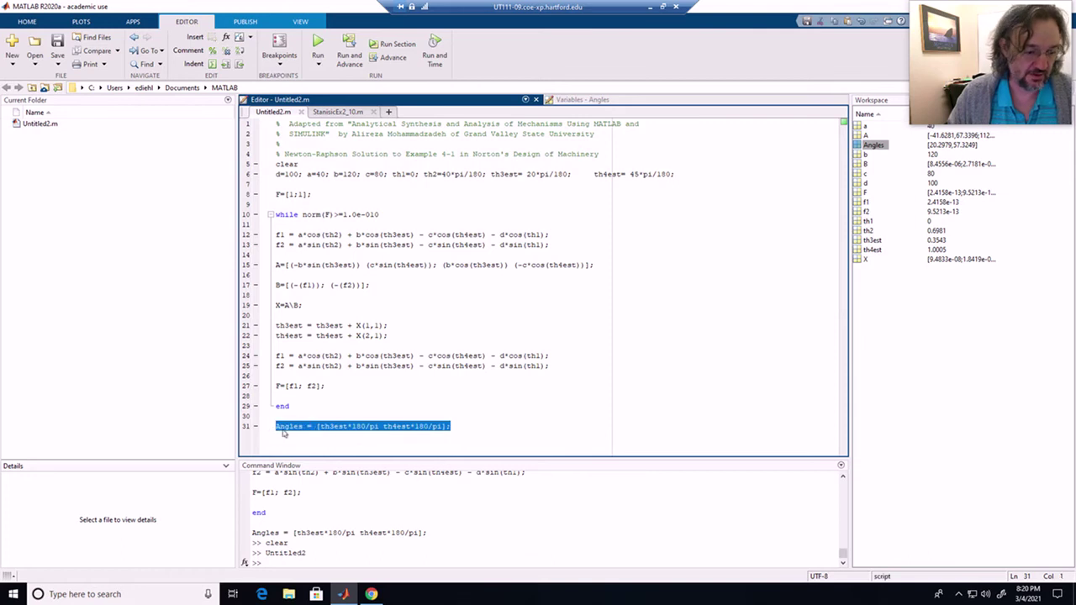
left_click(358, 112)
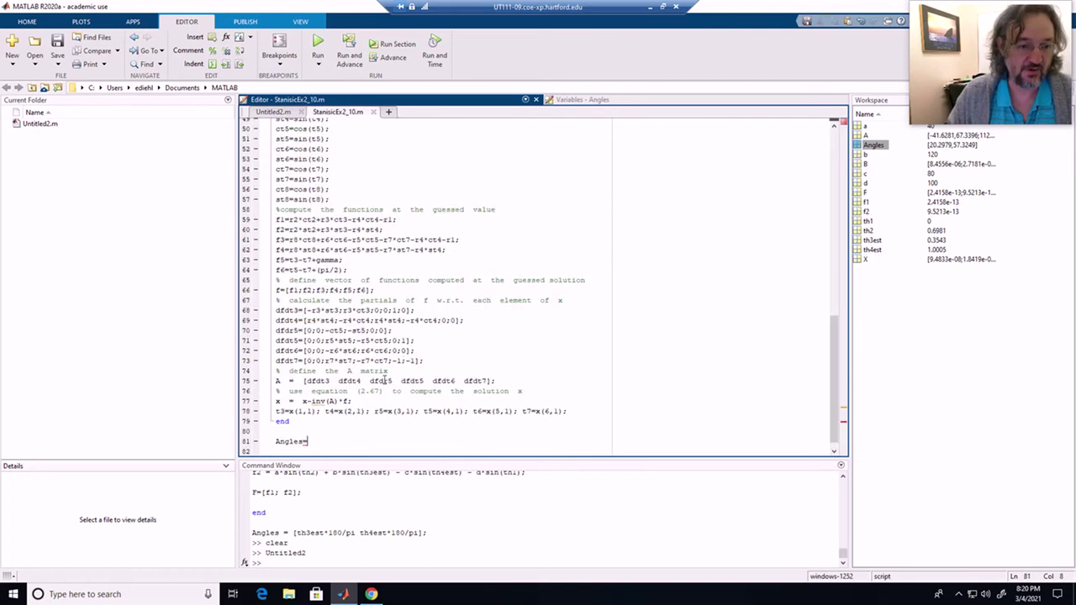
left_click_drag(321, 439, 274, 440)
key("ctrl+v")
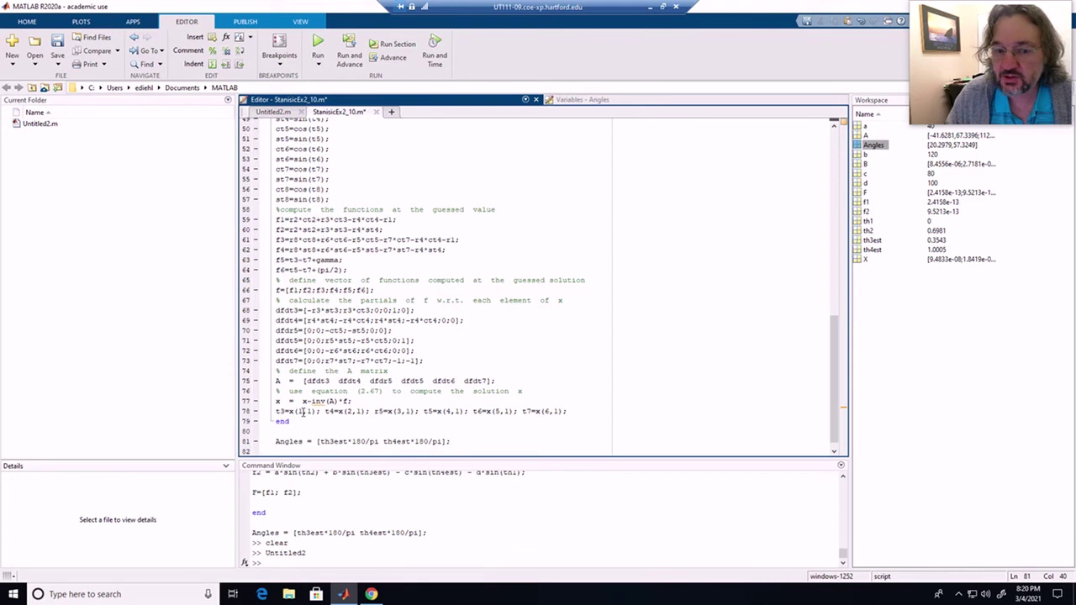
left_click_drag(319, 443, 348, 443)
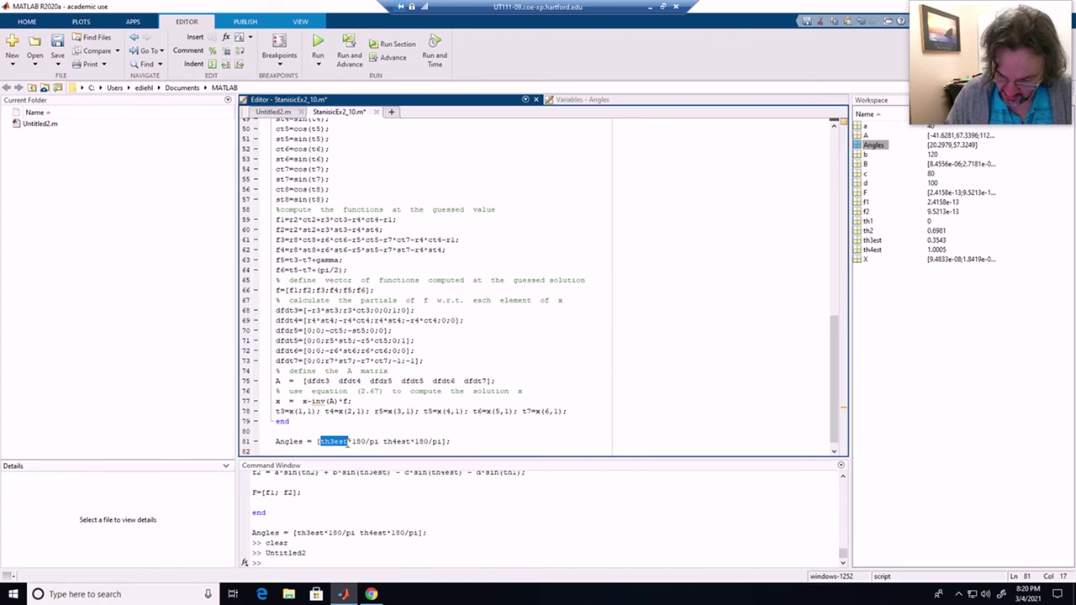
type("t3")
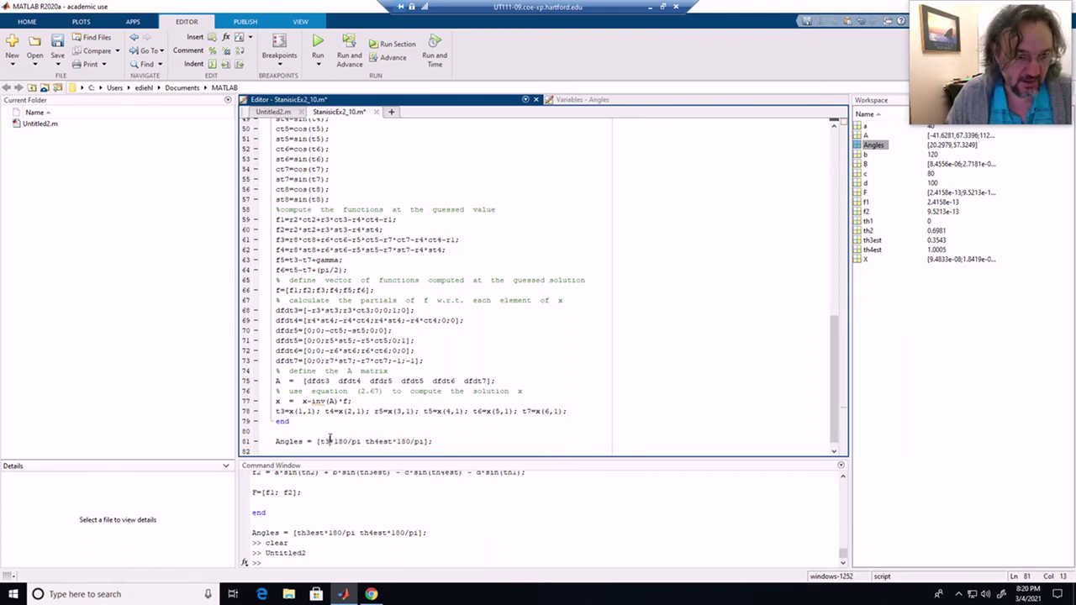
- Replace the th4est term with copies of the t3*180/pi term, adding more terms
mouse_move(320, 442)
left_mouse_down()
mouse_move(362, 450)
mouse_move(325, 442)
left_mouse_up()
left_click(362, 443)
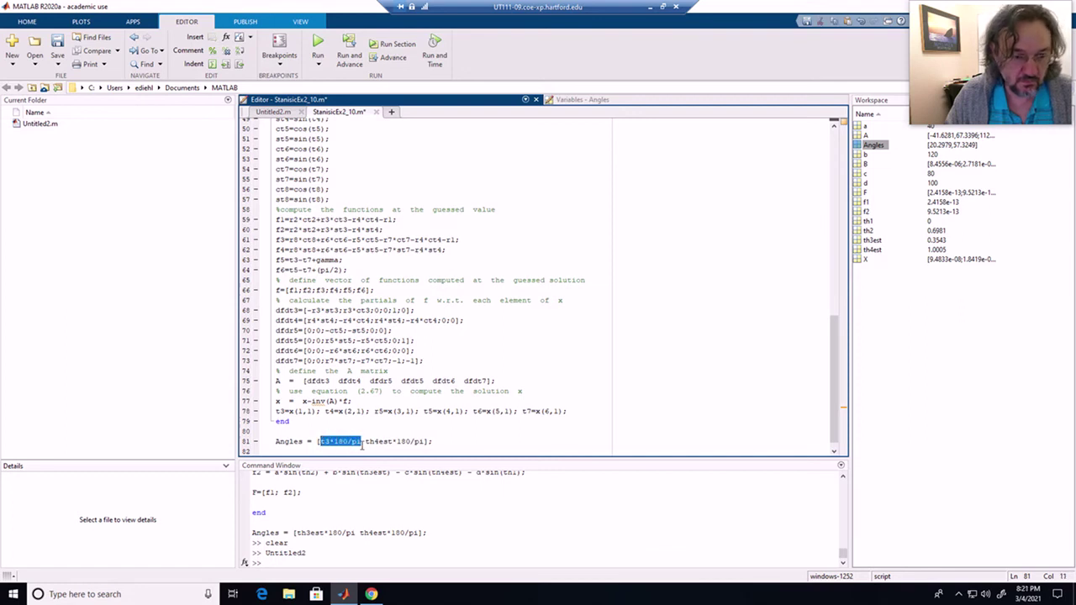
left_click_drag(365, 443, 424, 443)
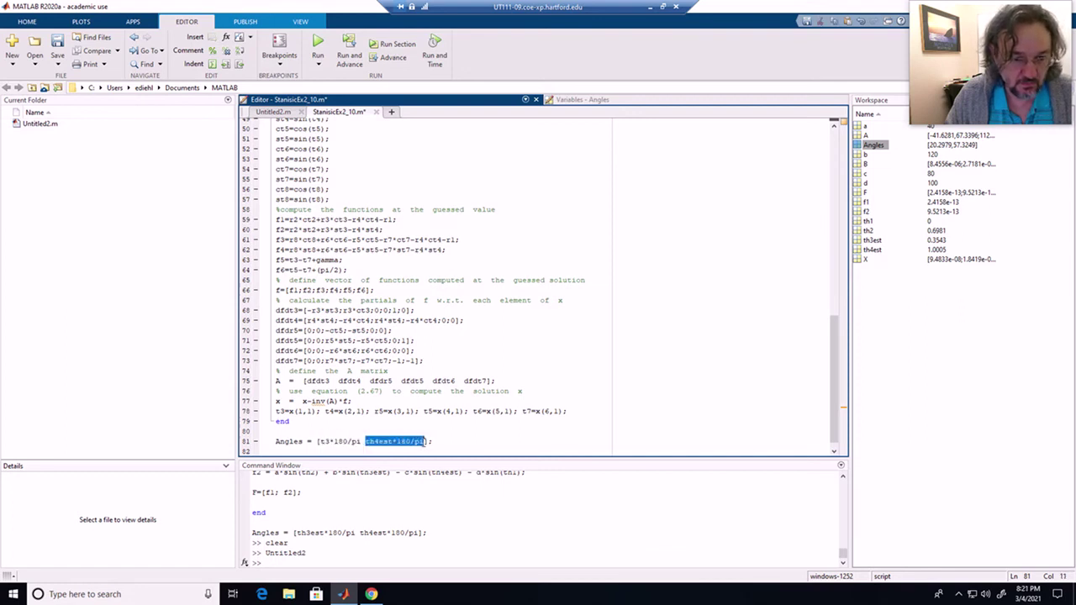
type("t3*180/pi")
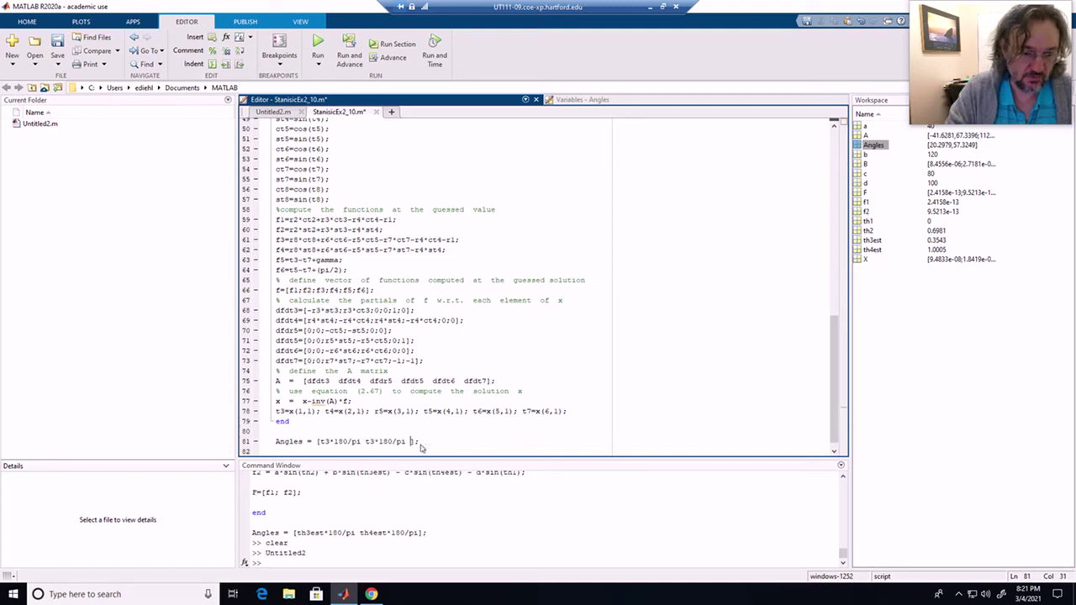
type("t3*180/pi")
type("t3*180/pi")
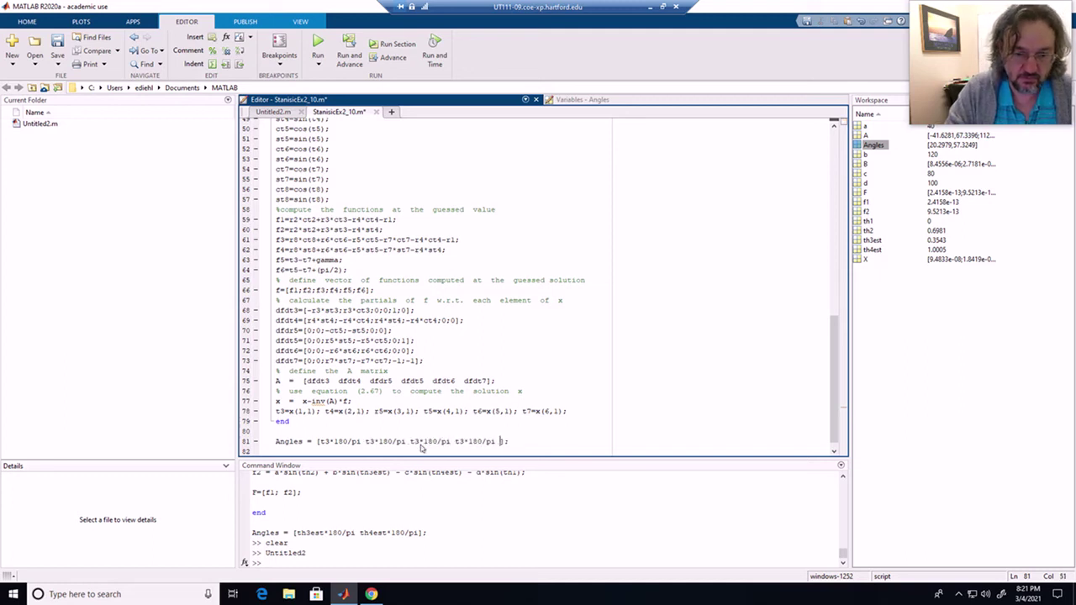
type("t3*180/pi")
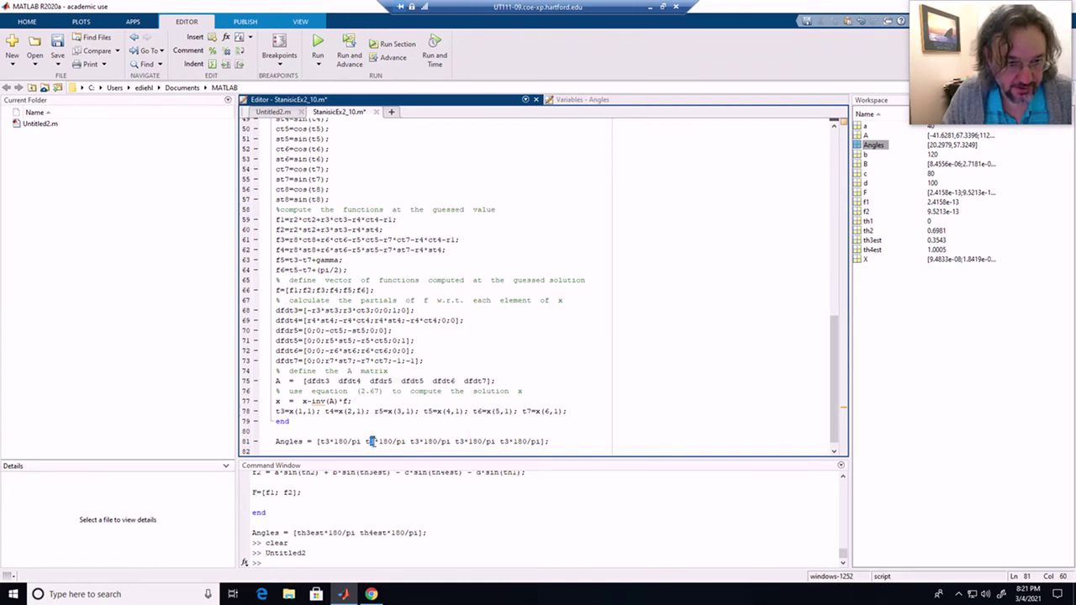
- Renumber the copied terms to t4 through t7, then save and run the script
left_click_drag(368, 442, 374, 442)
type("4")
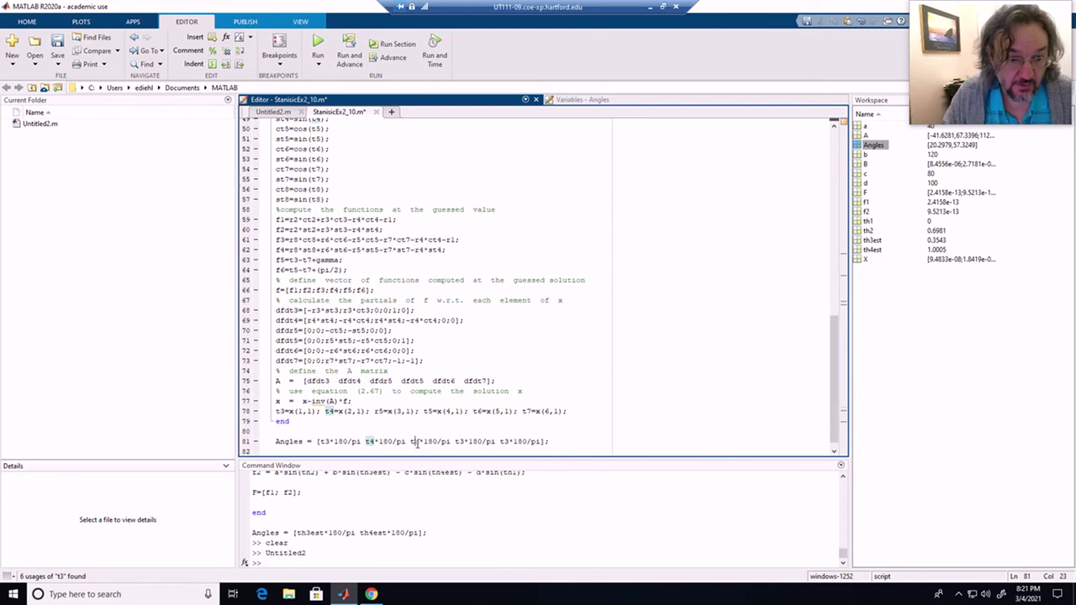
left_click_drag(419, 444, 464, 444)
type("5")
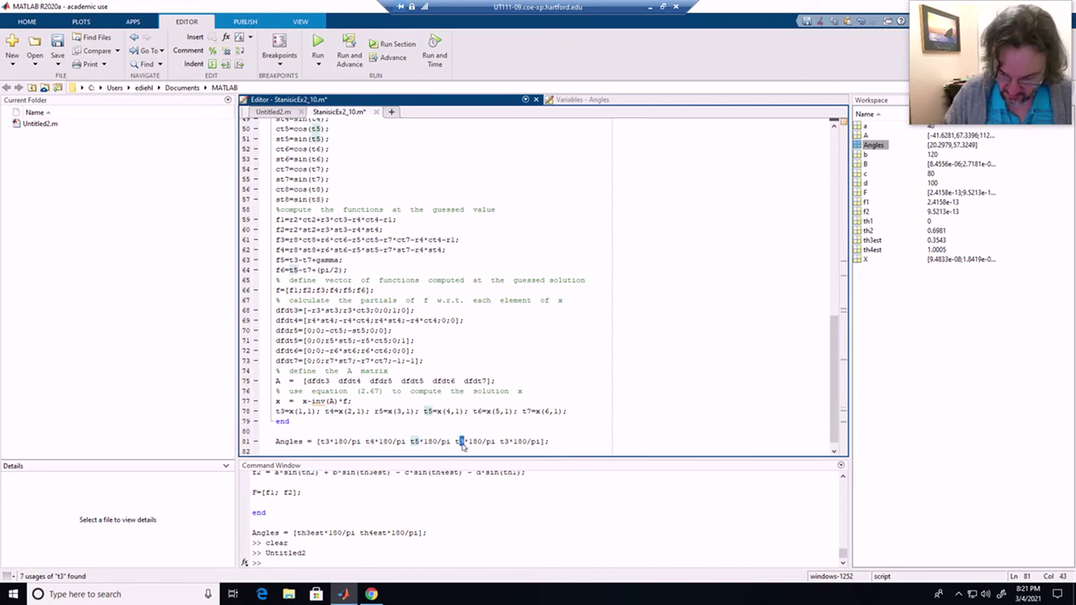
type("6")
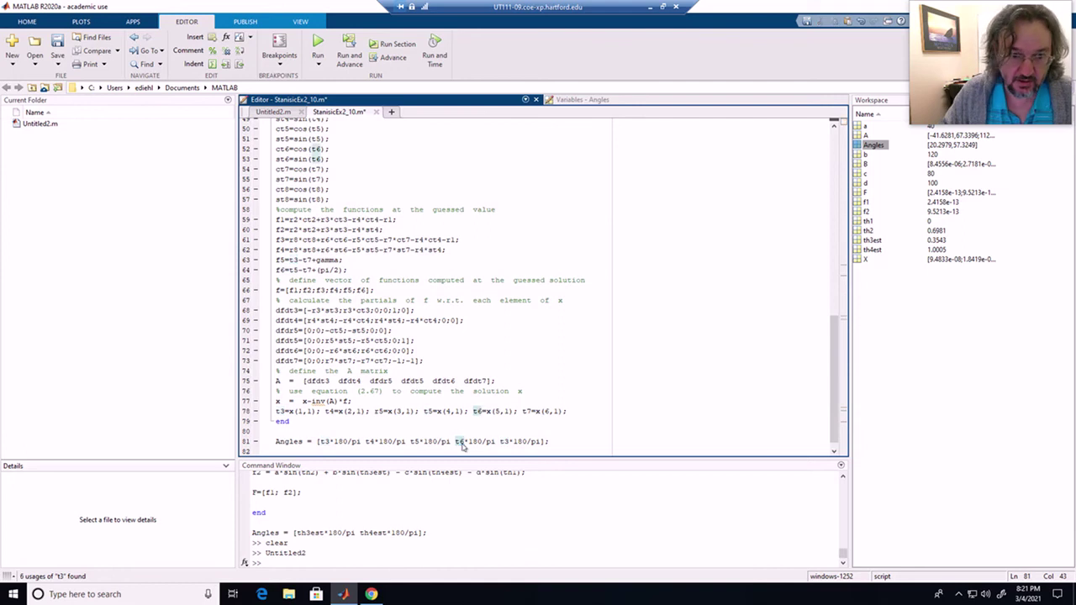
left_click_drag(506, 442, 511, 443)
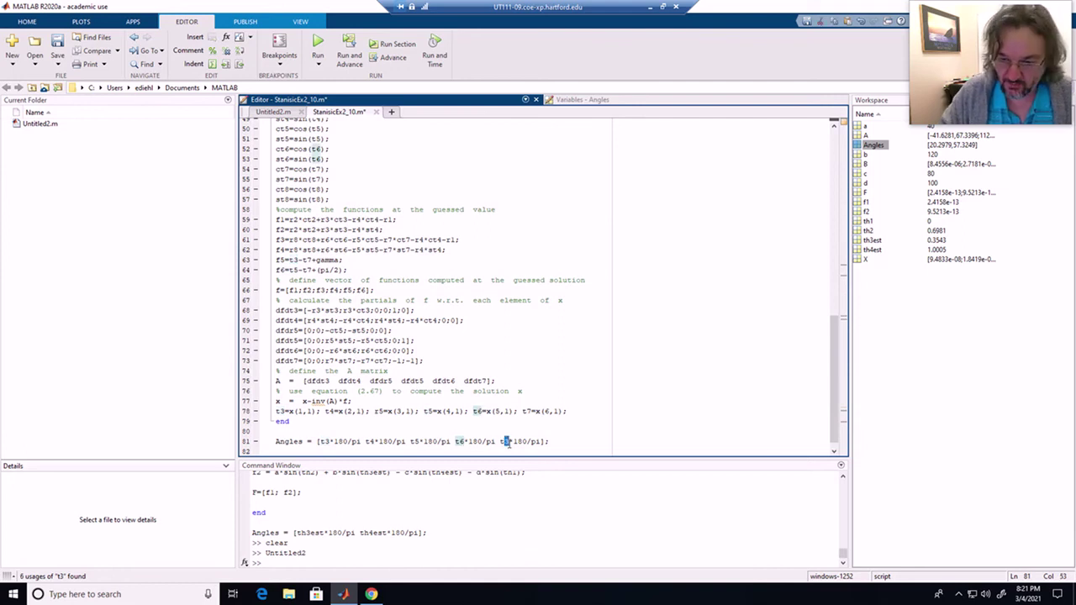
type("7")
left_click(577, 444)
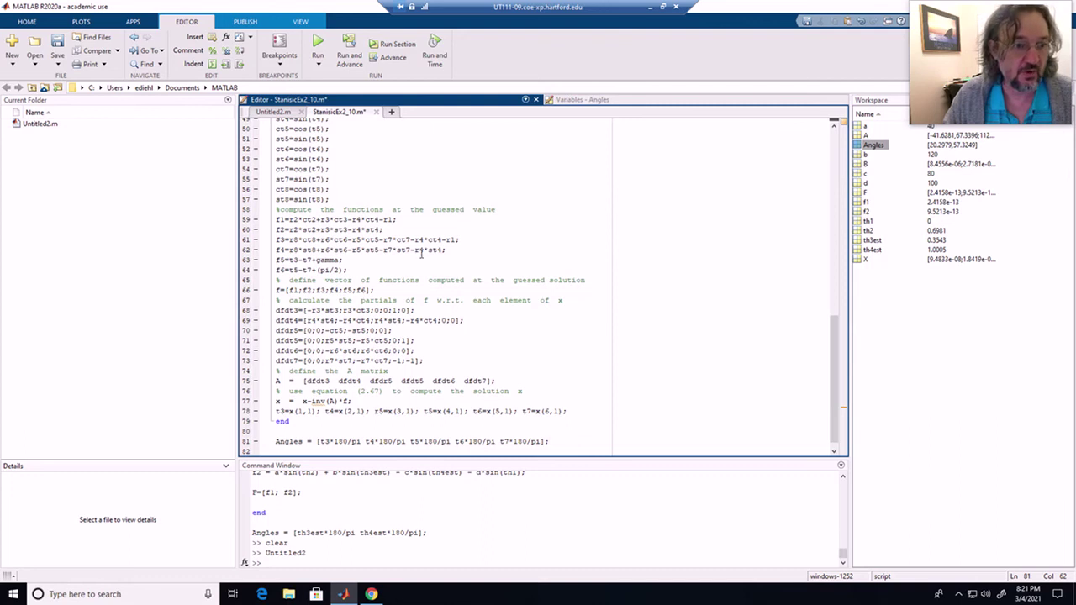
left_click(318, 46)
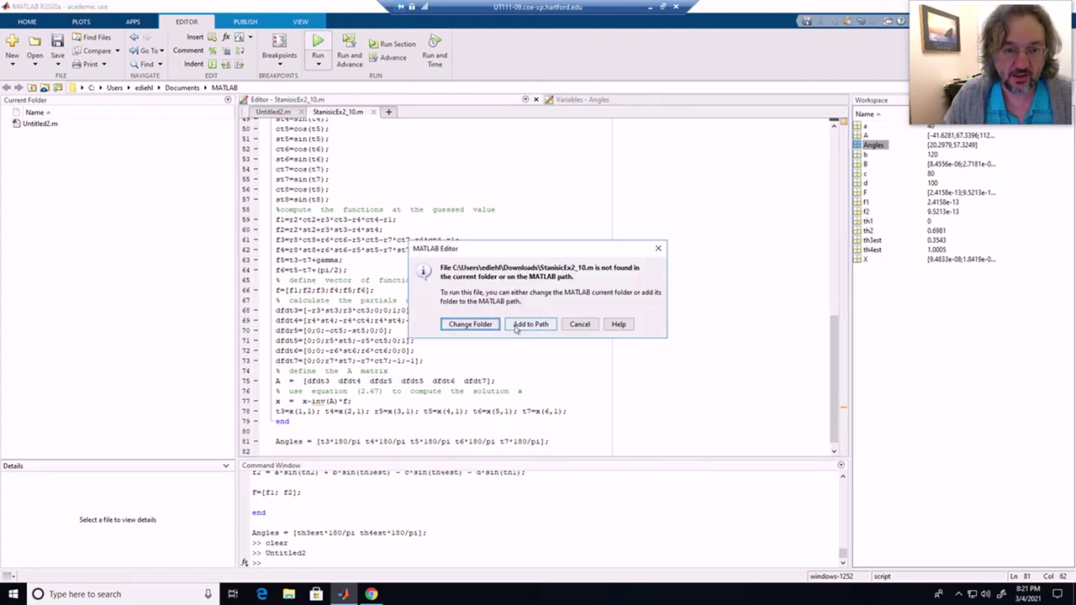
- Change to the script's folder to run it, and open Angles in the Variables editor
left_click(469, 325)
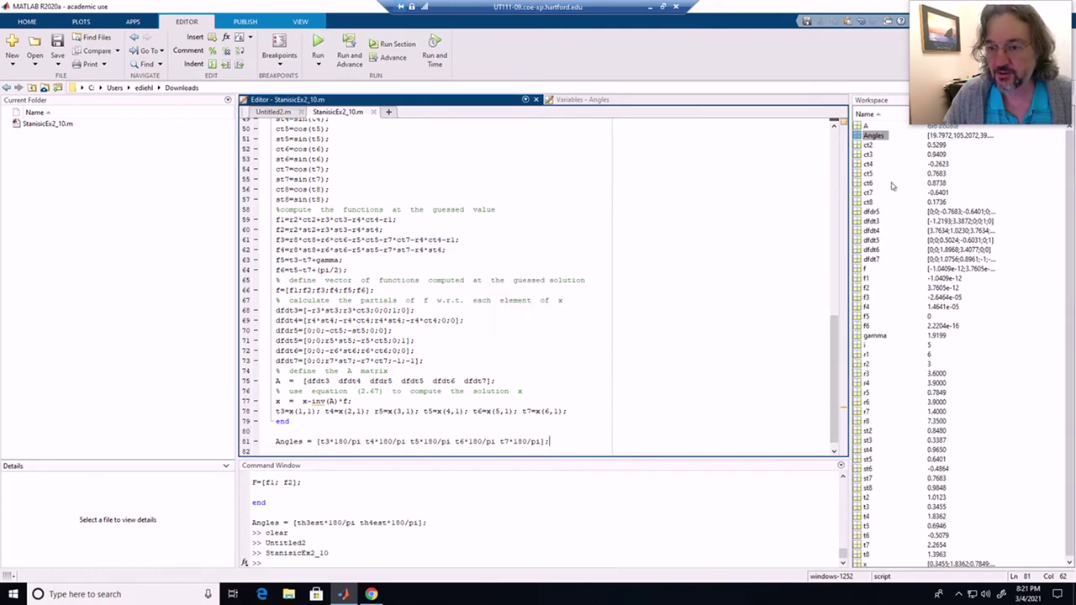
double_click(858, 136)
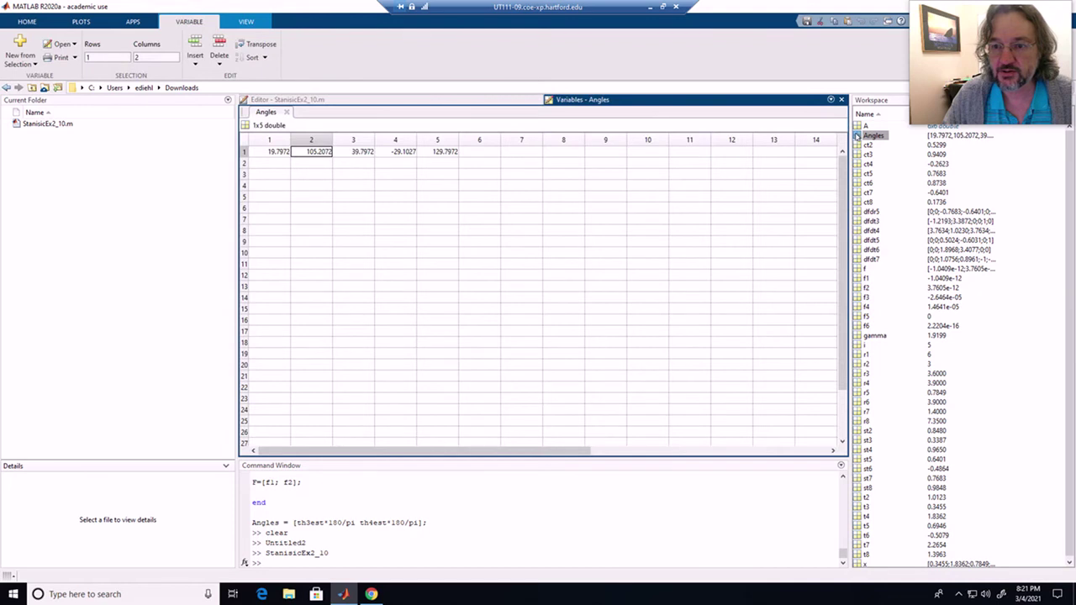
left_click_drag(277, 152, 453, 154)
left_click(438, 176)
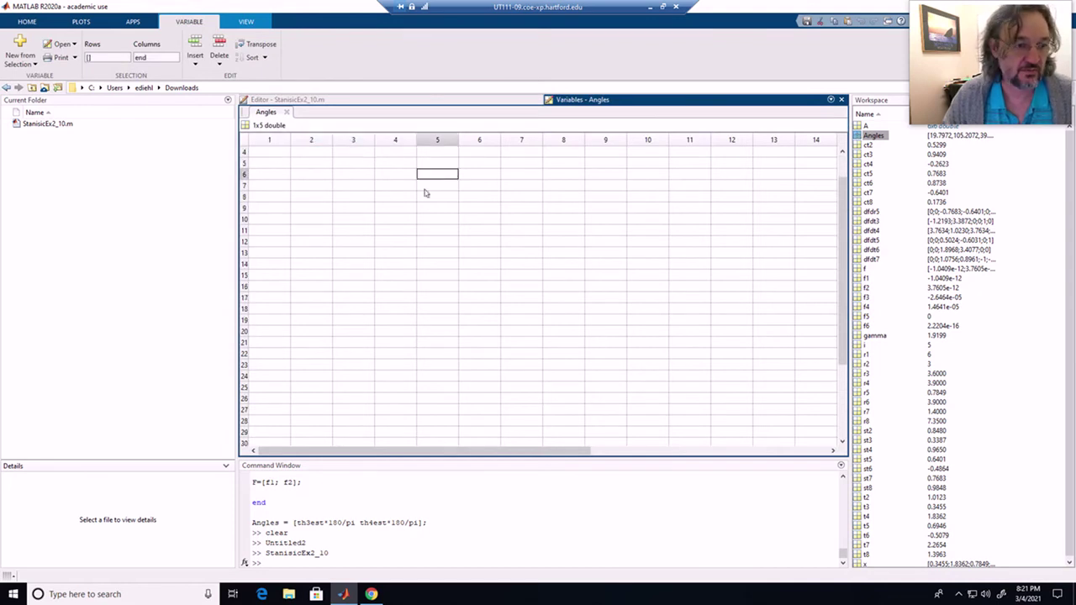
scroll(425, 194, "up", 1)
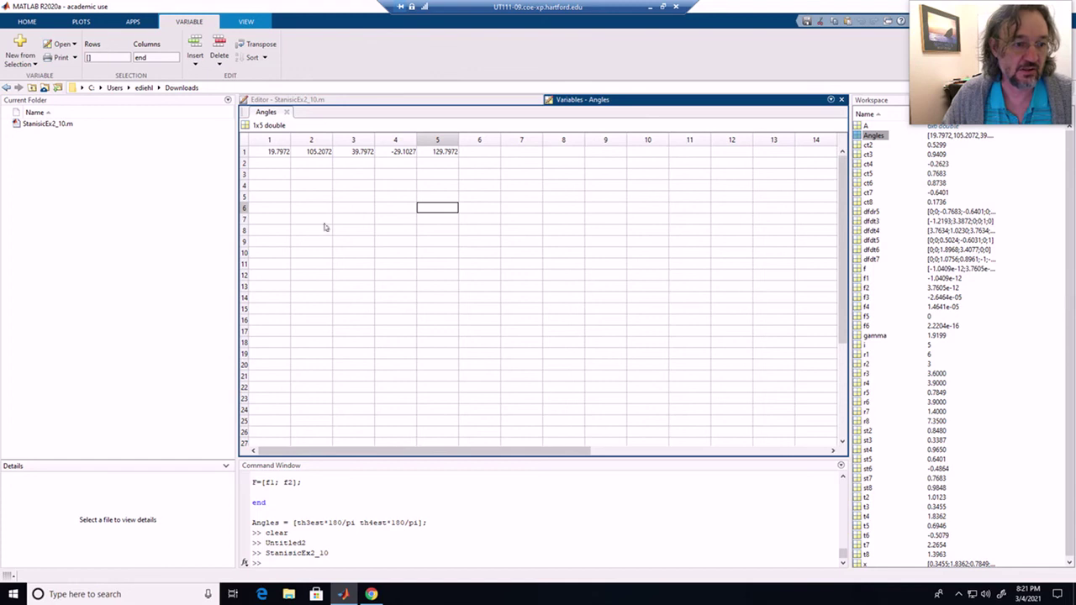
- Capture the five Angles values (19.7972 to 129.7972) with Snipping Tool
left_click(102, 591)
type("s")
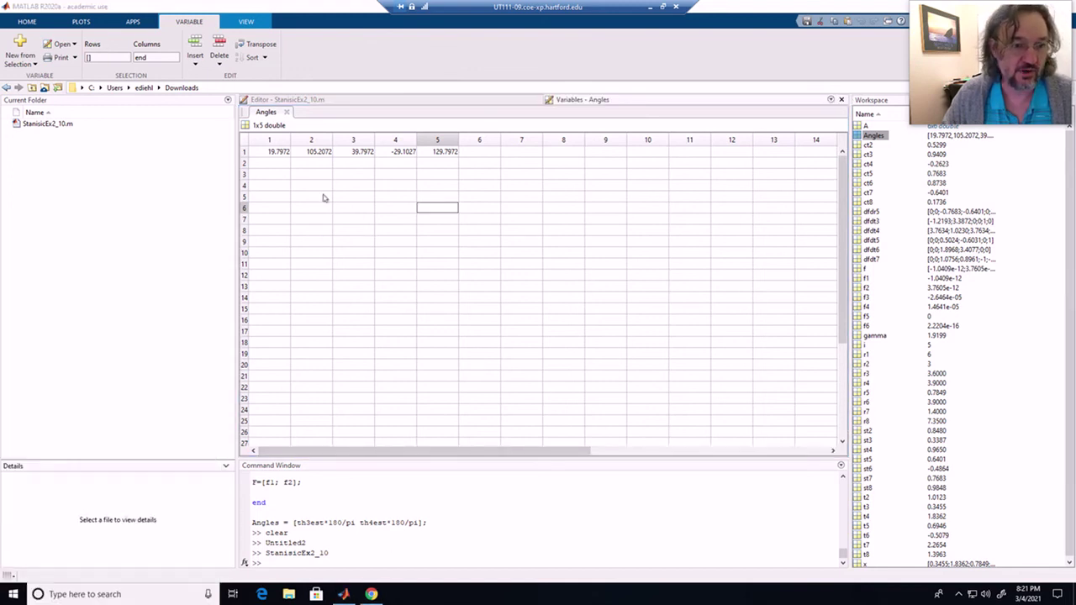
left_click(465, 136)
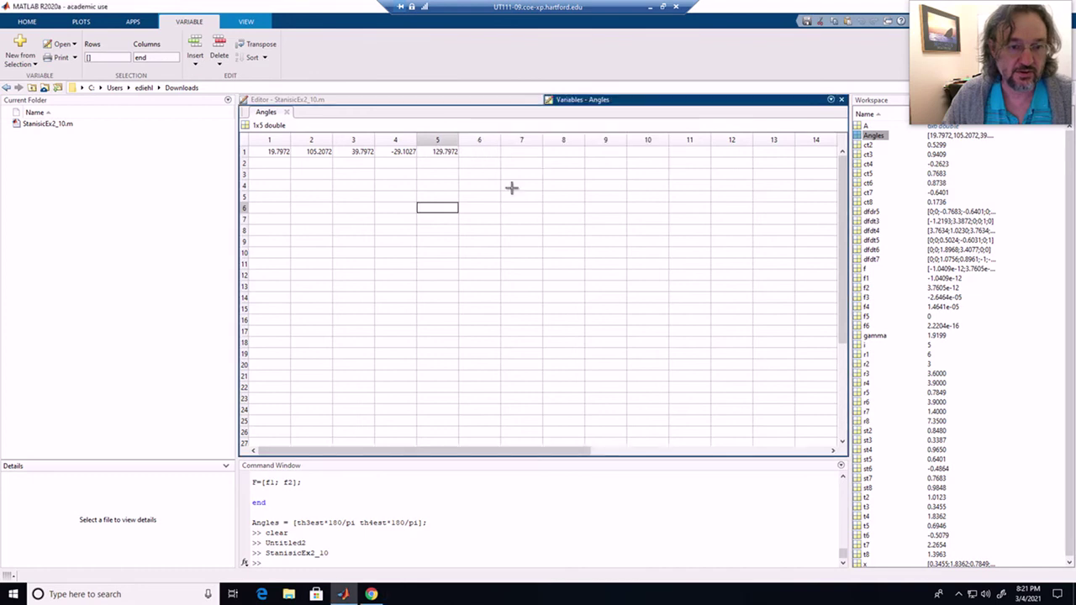
left_click_drag(463, 174, 238, 110)
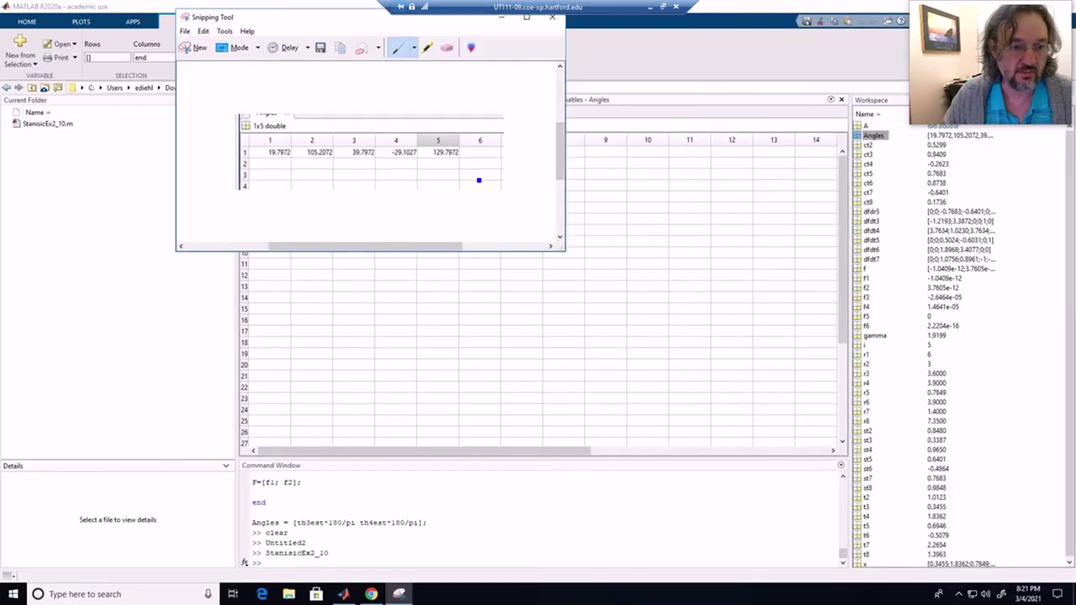
- Restore the SOLIDWORKS linkage sketch window, narrow it, and shift it right
left_click(650, 6)
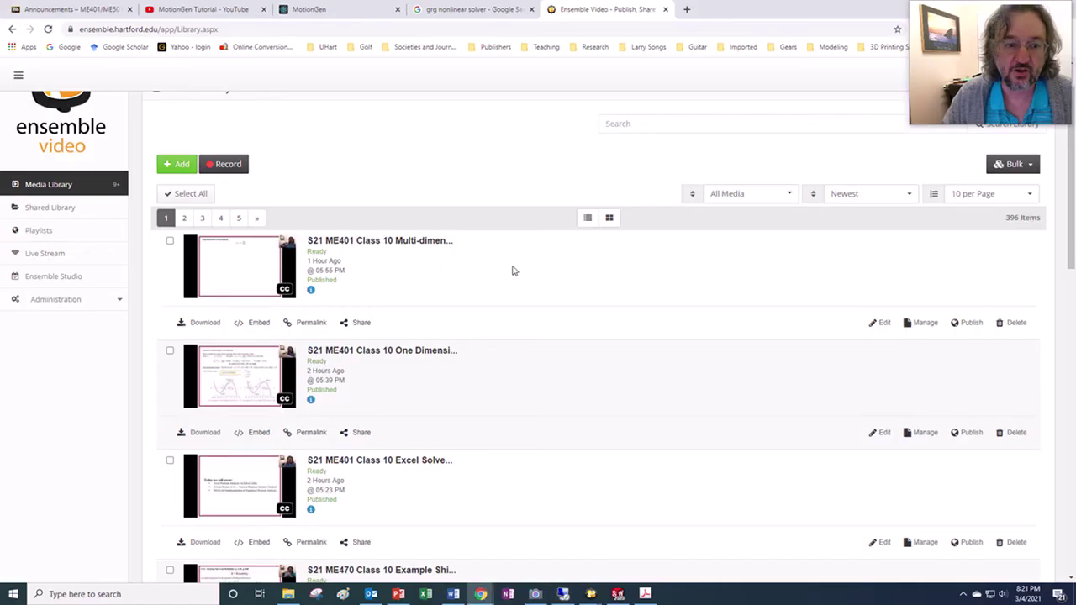
left_click(618, 594)
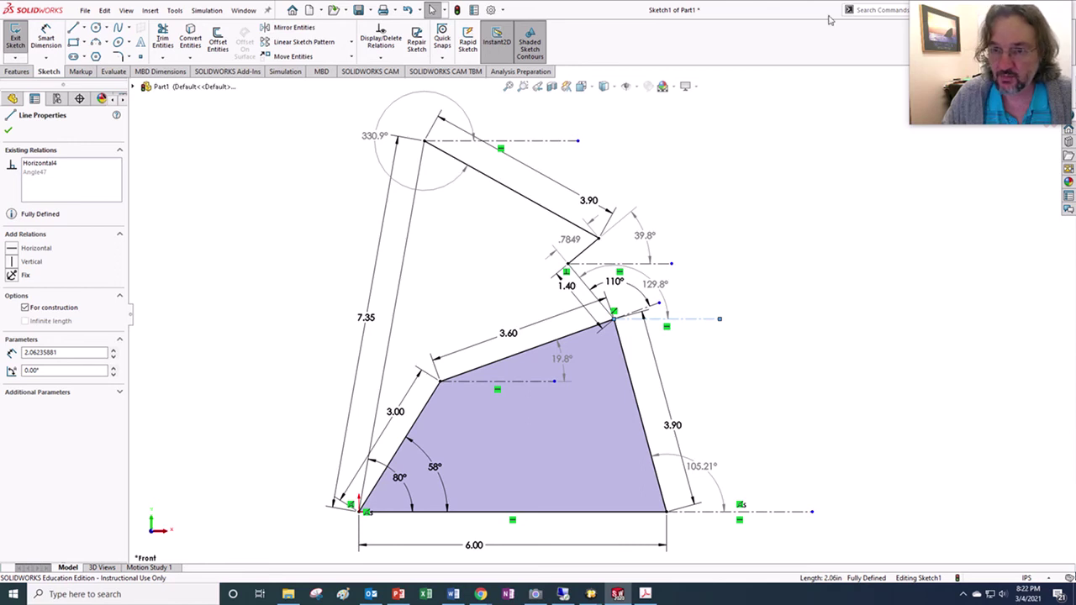
left_click_drag(815, 6, 717, 34)
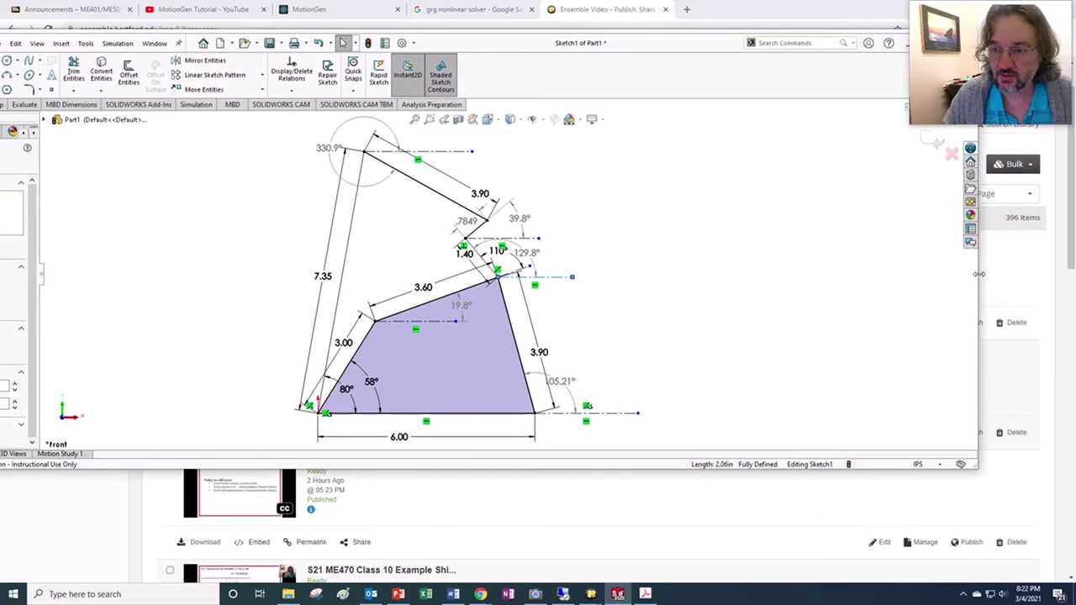
left_click_drag(978, 274, 674, 215)
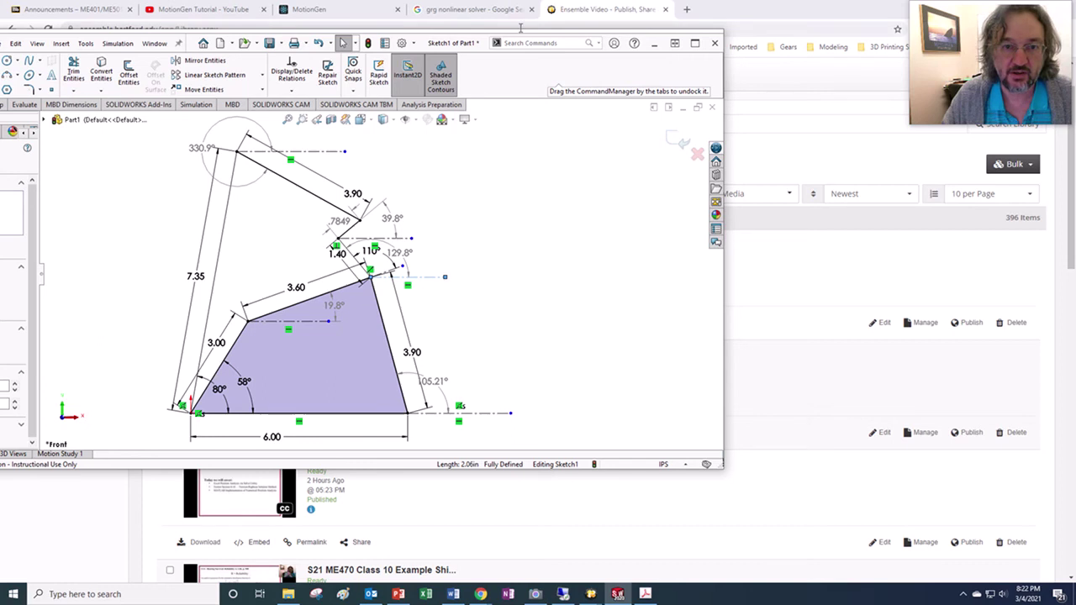
left_click_drag(421, 43, 548, 36)
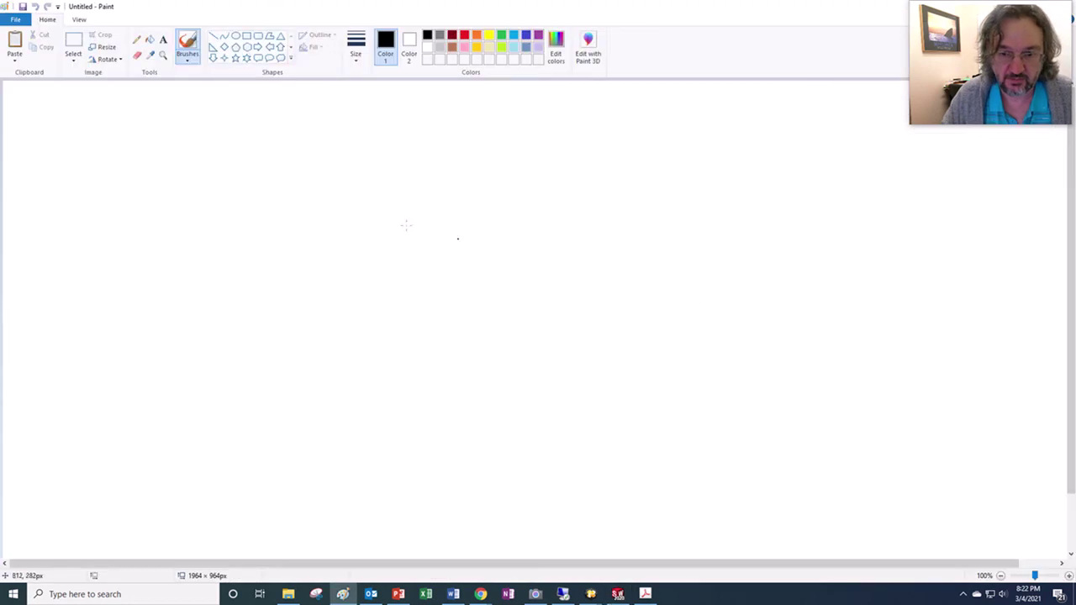
- Shrink Paint beside the sketch and paste the snipped five-value Angles table into it
left_click_drag(828, 5, 690, 126)
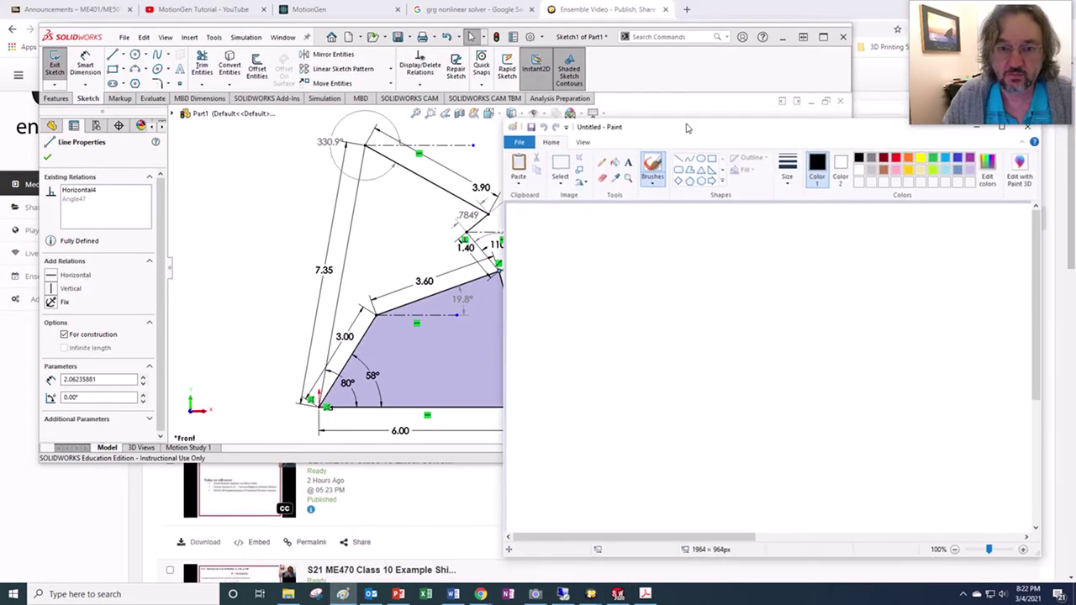
left_click_drag(507, 121, 705, 227)
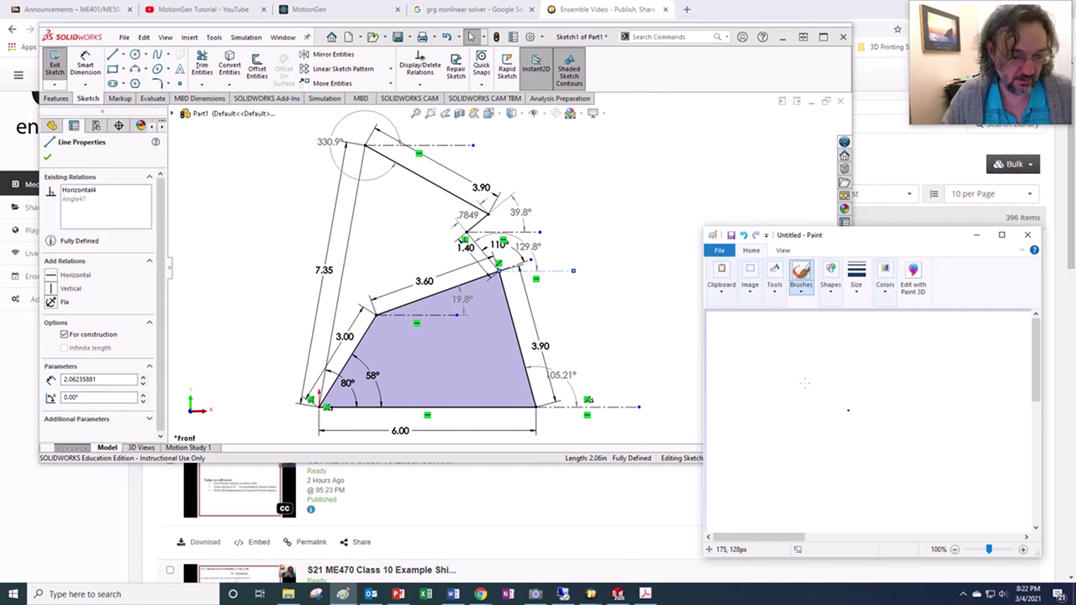
key("ctrl+v")
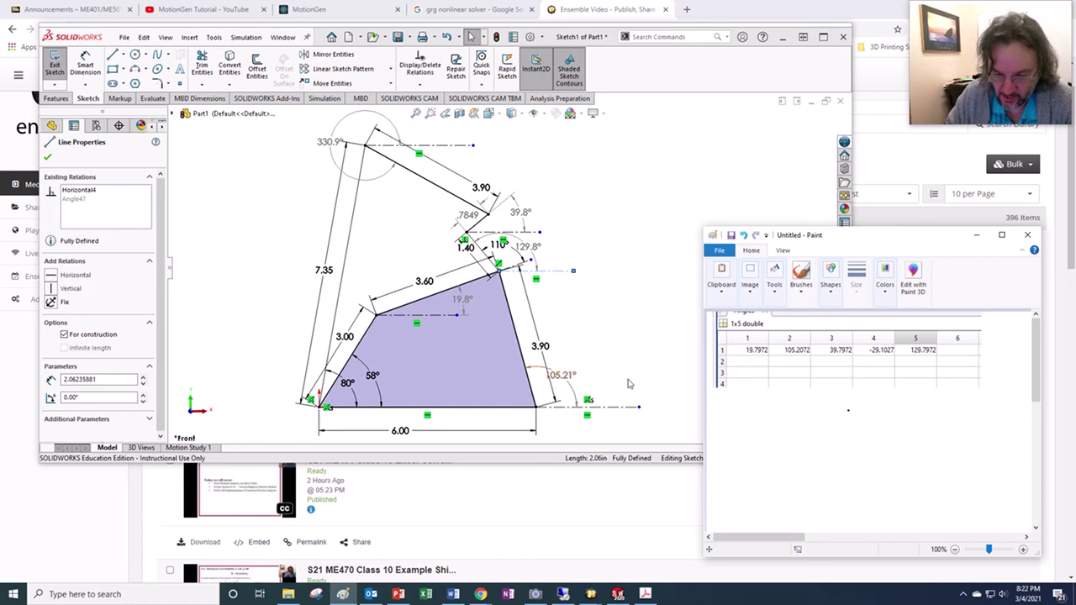
left_click(566, 594)
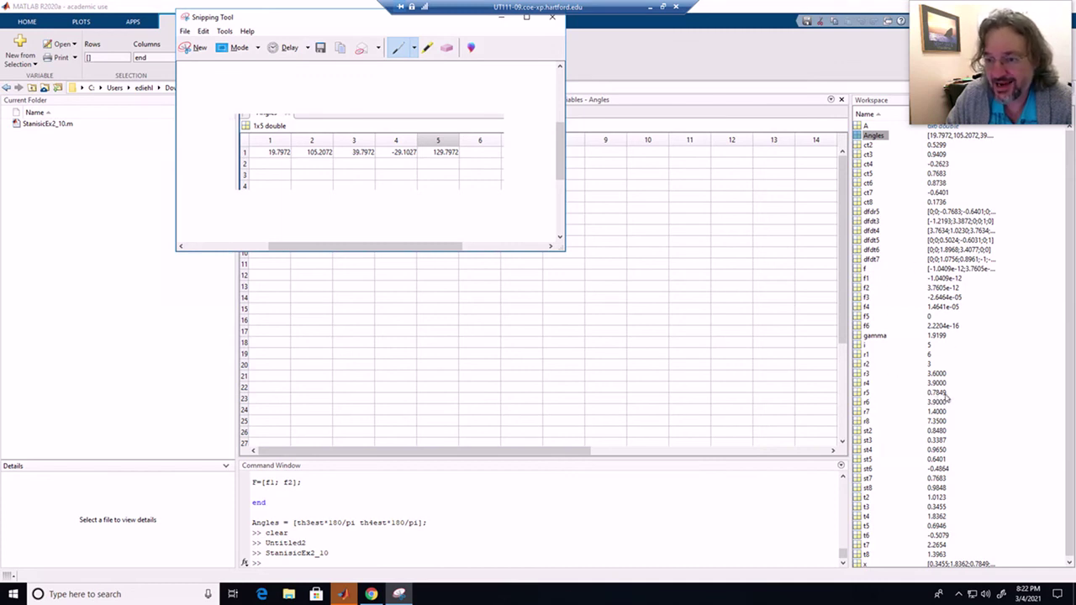
- Bring MATLAB forward to review the Angles table, then minimize the remote session
left_click(936, 393)
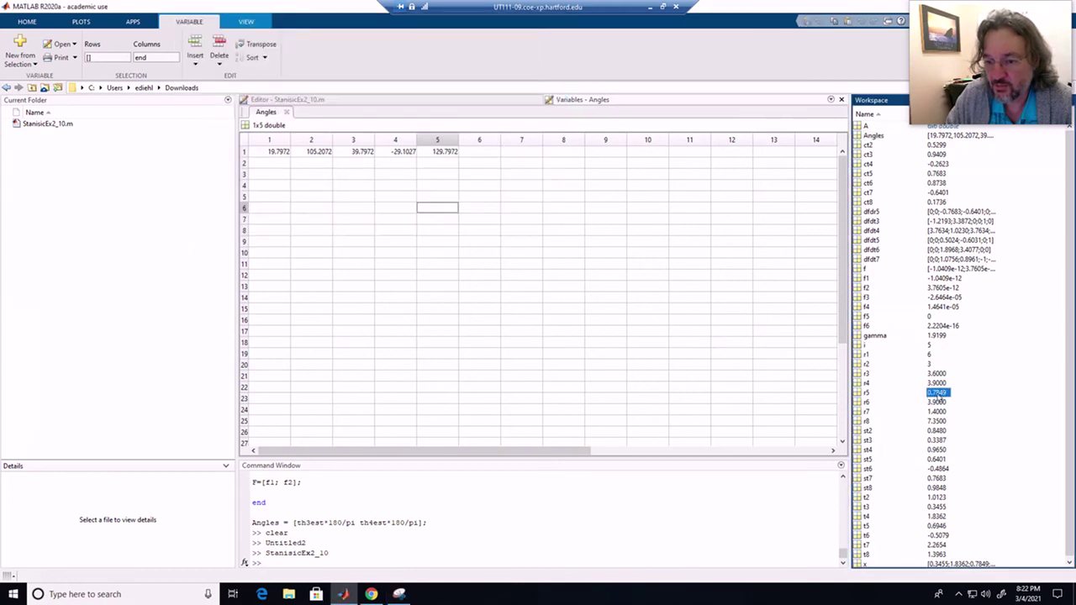
left_click(650, 7)
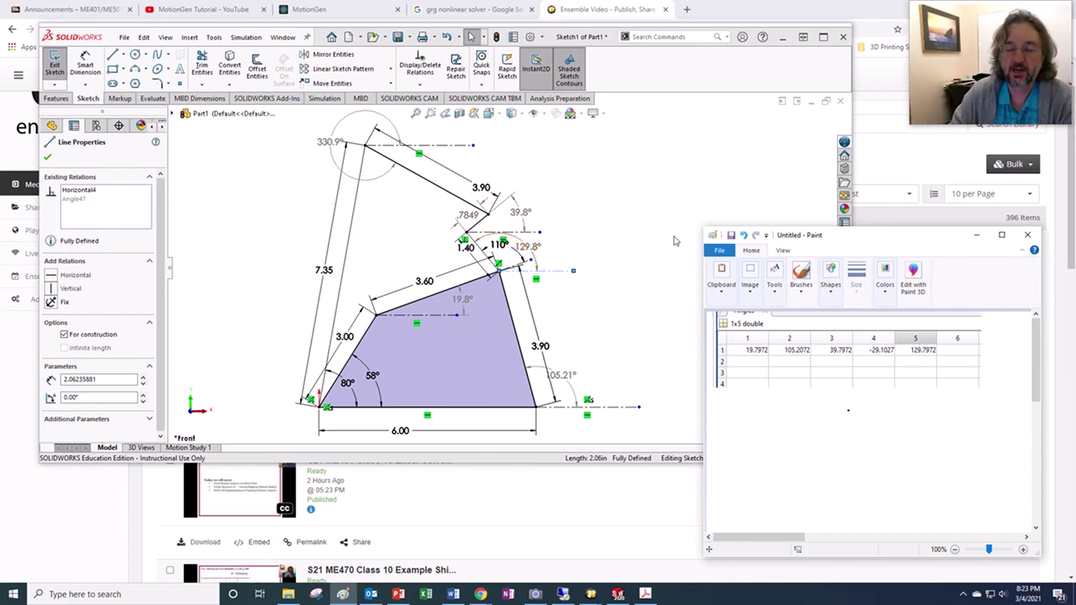
- Exit the linkage sketch in full-screen SOLIDWORKS and open Save As for Part1.SLDPRT
left_click(796, 186)
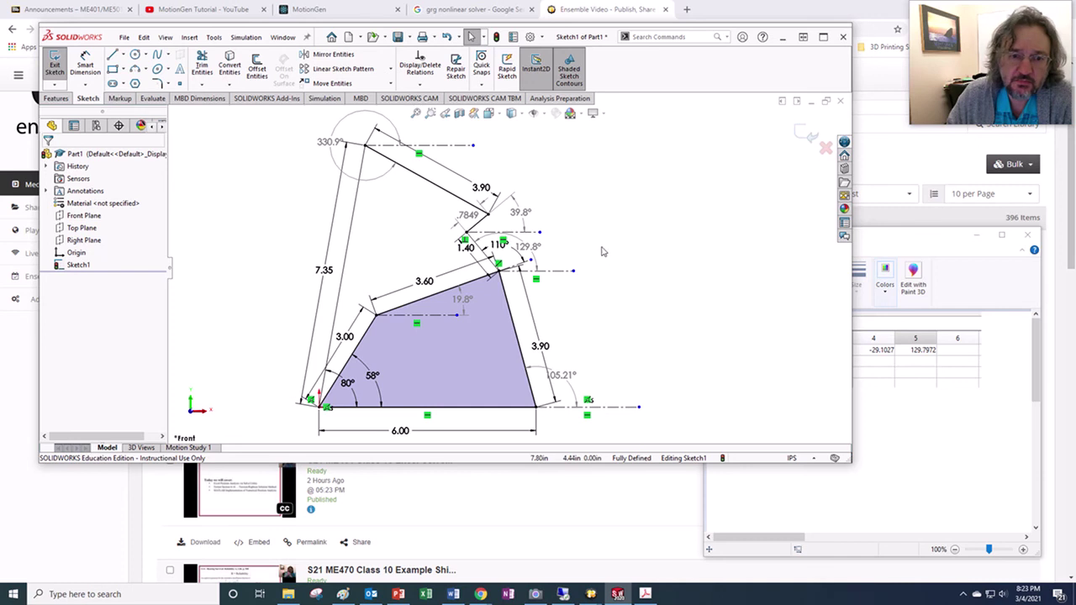
left_click(825, 38)
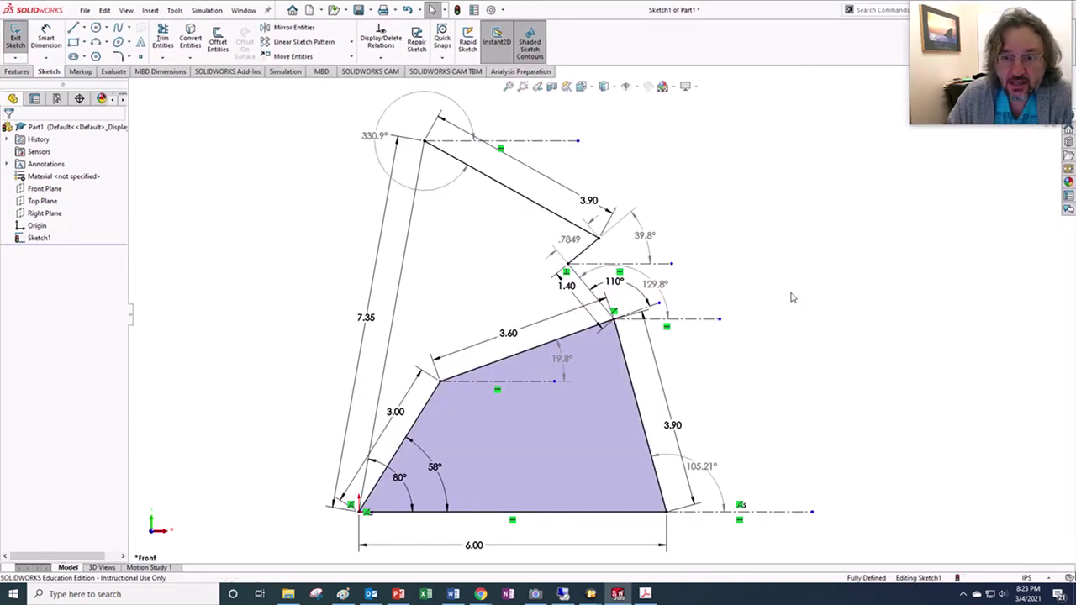
mouse_move(974, 94)
left_mouse_down()
mouse_move(911, 229)
mouse_move(907, 288)
left_mouse_up()
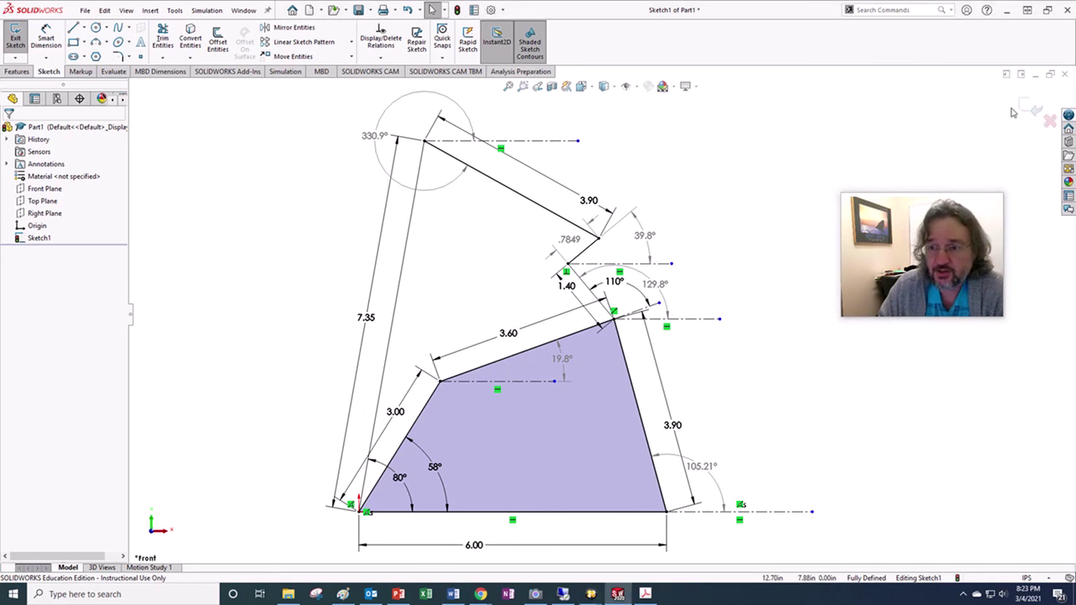
left_click(1028, 107)
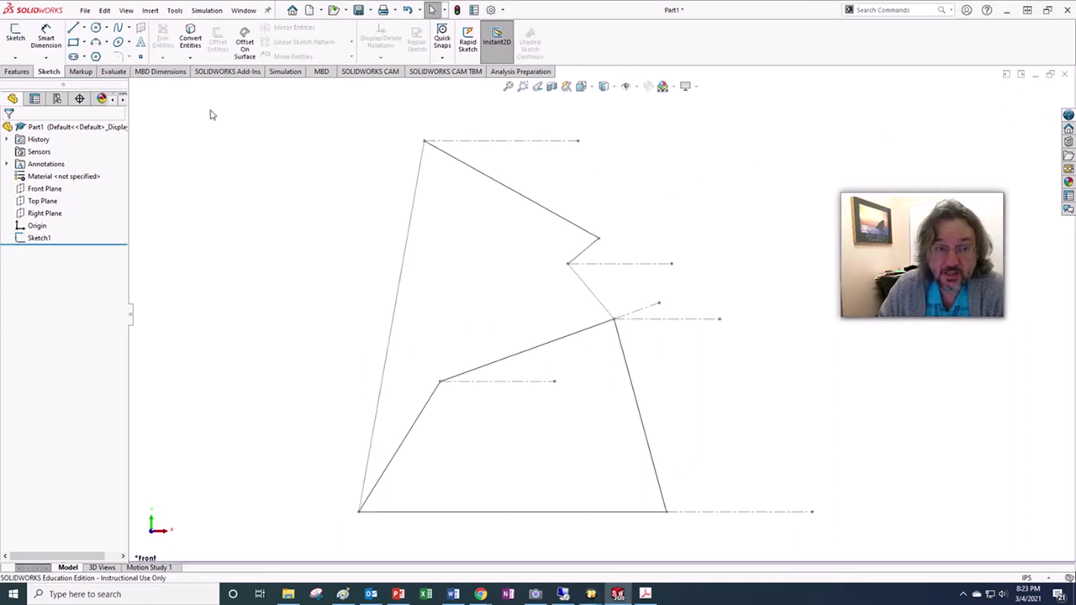
left_click(85, 10)
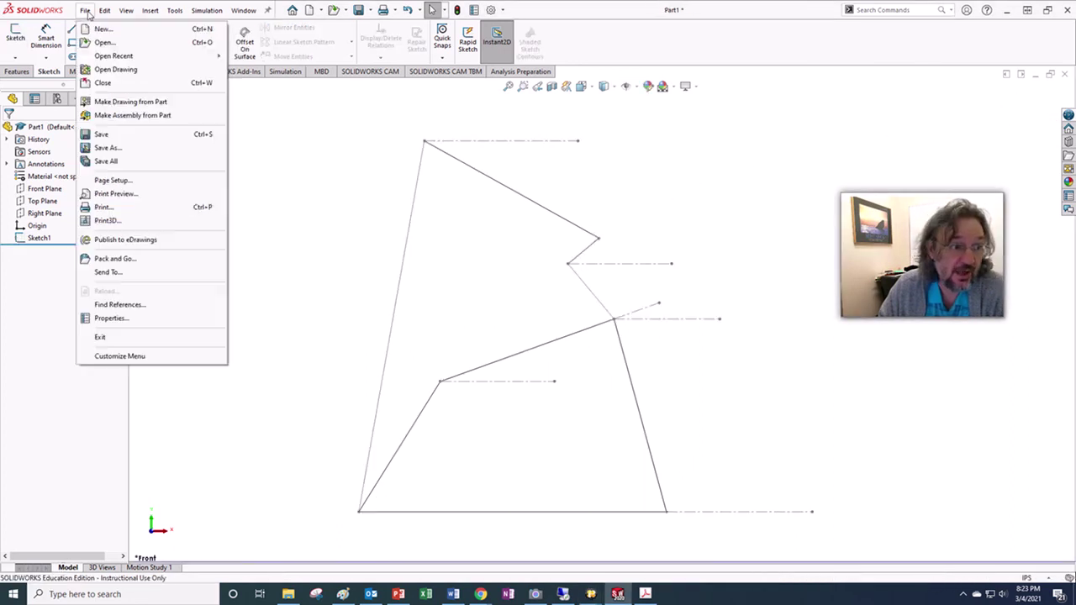
left_click(108, 148)
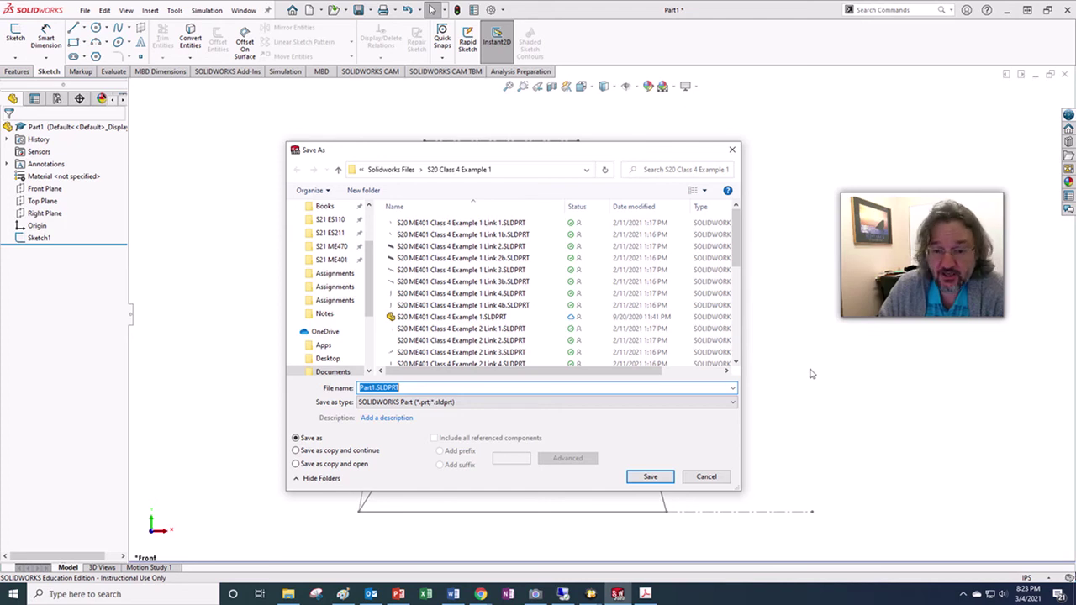
- Rebuild the linkage assembly and save it as 'Stanisic Example 2.4.SLDASM'
mouse_move(591, 593)
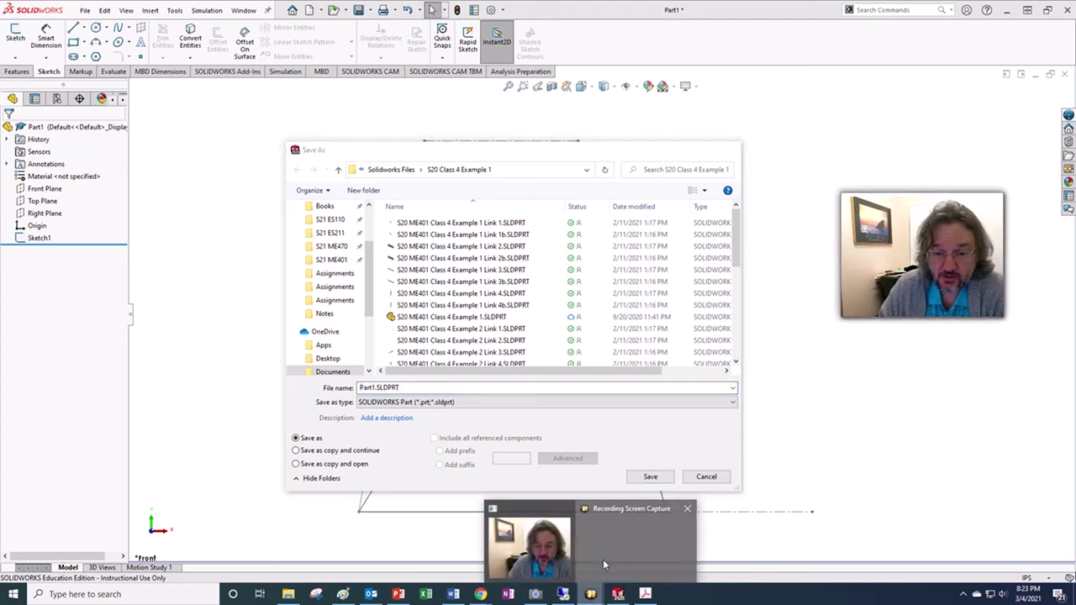
left_click(603, 560)
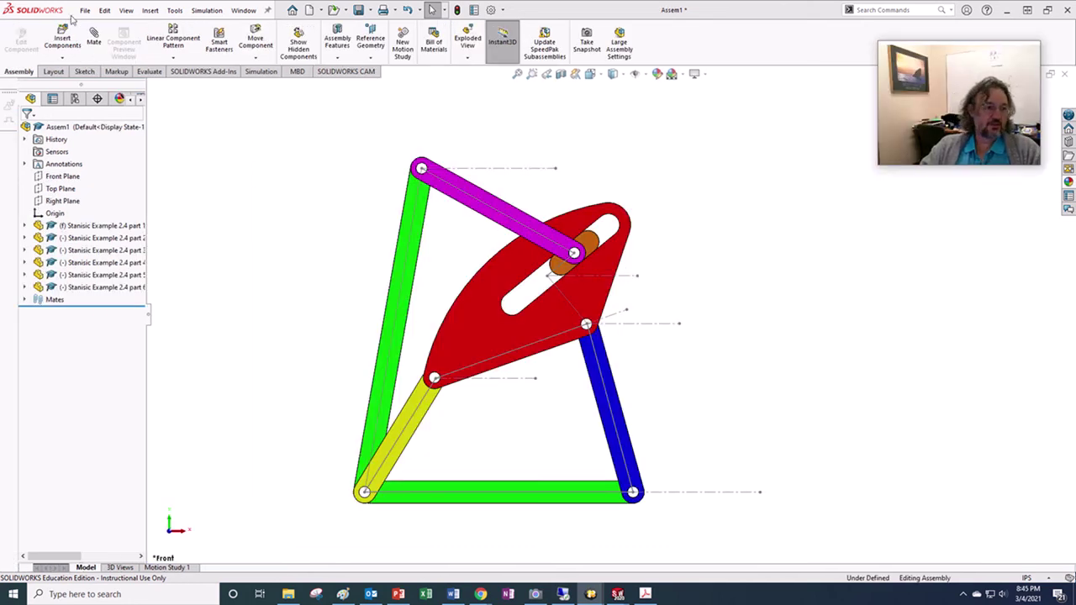
left_click(85, 10)
left_click(103, 135)
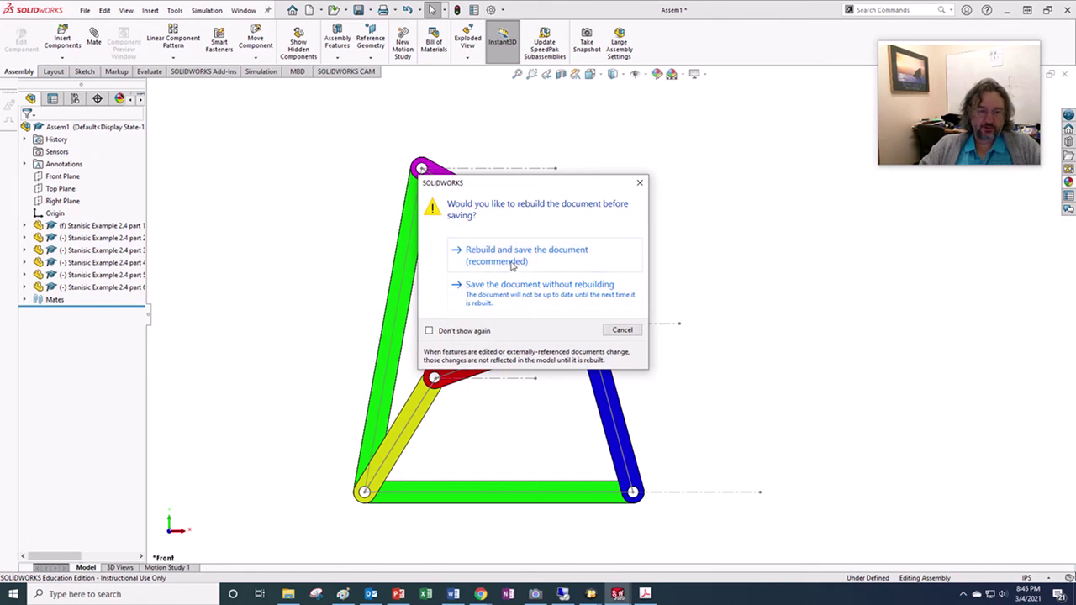
left_click(510, 256)
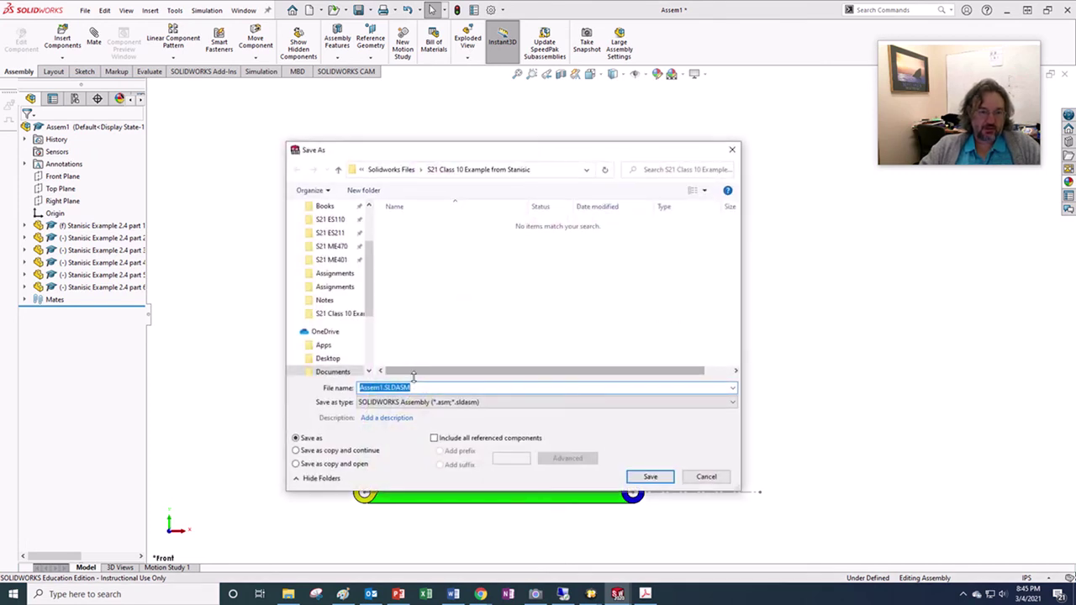
left_click_drag(381, 388, 350, 387)
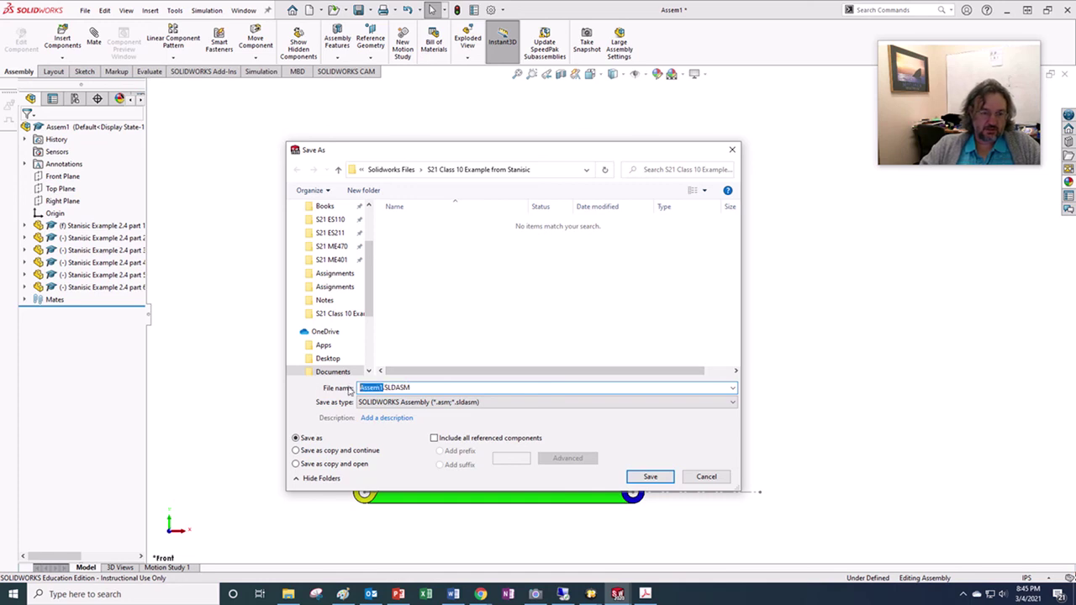
type("Sta")
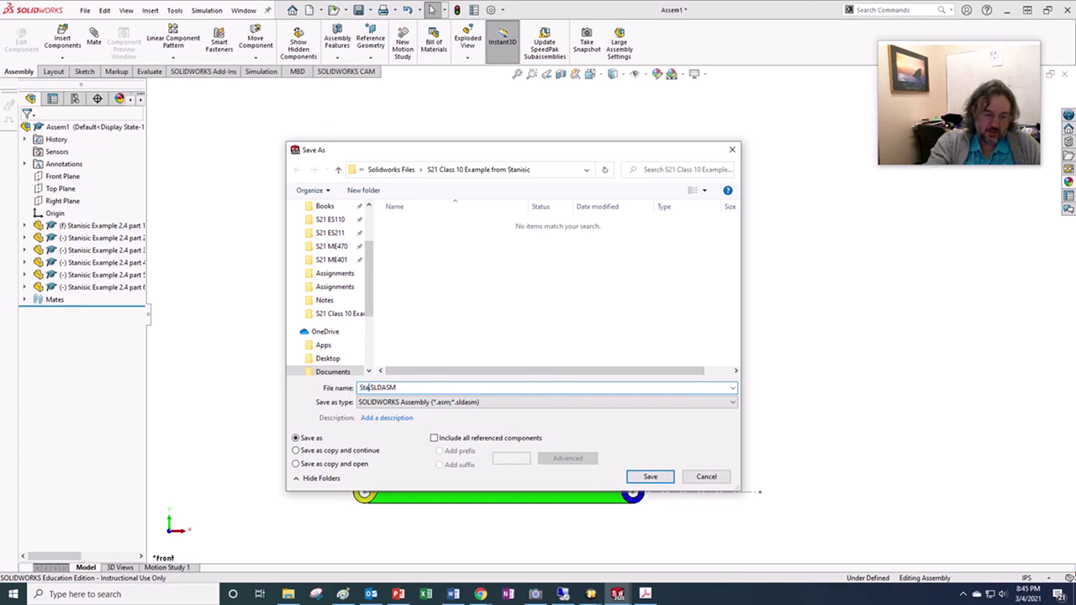
type("nisic")
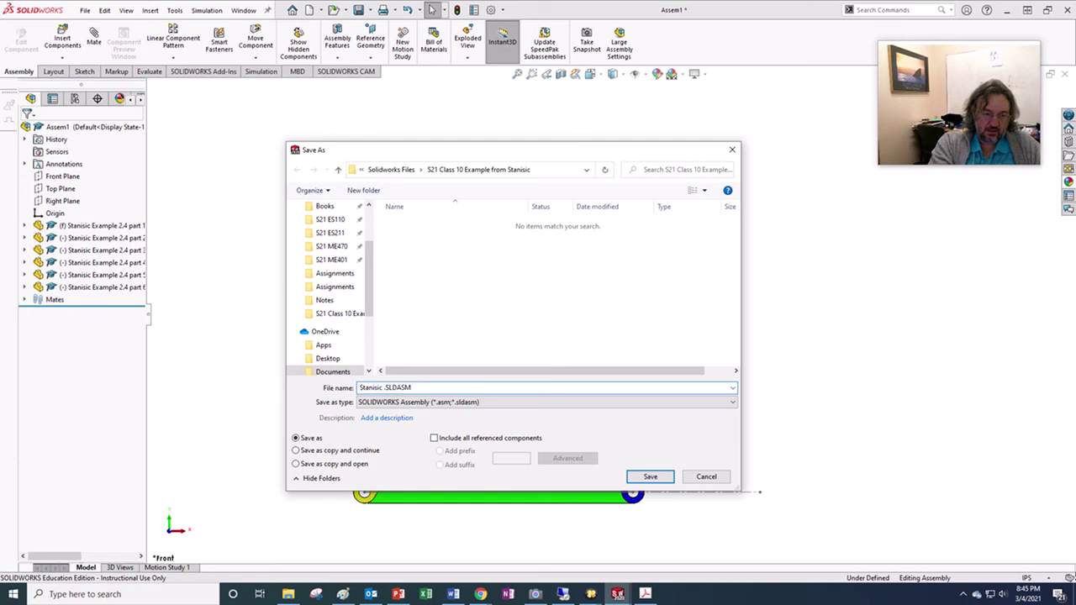
type(" Example")
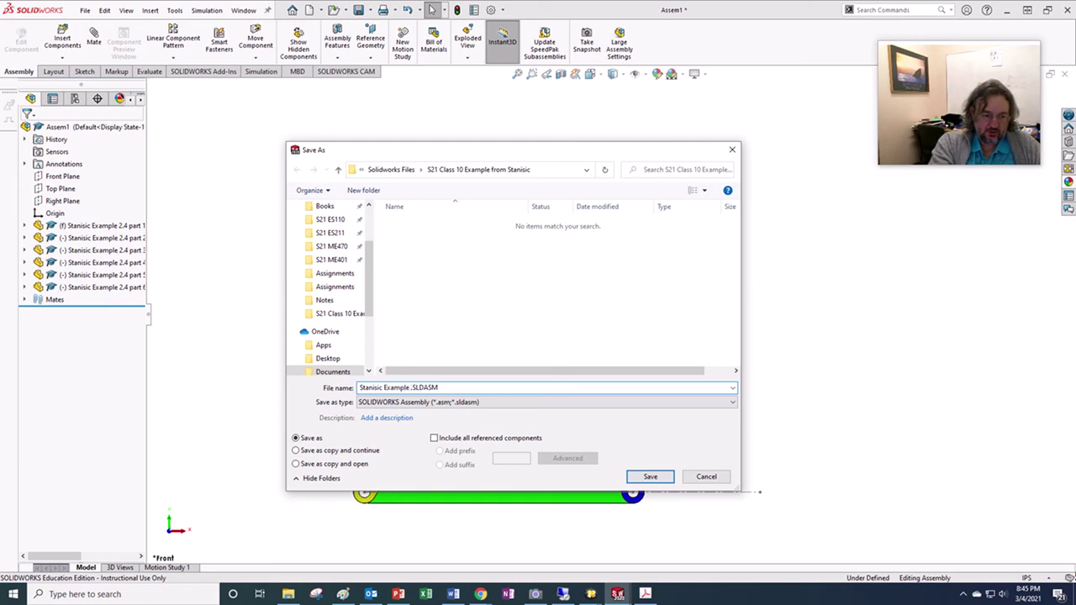
type(" 2.4")
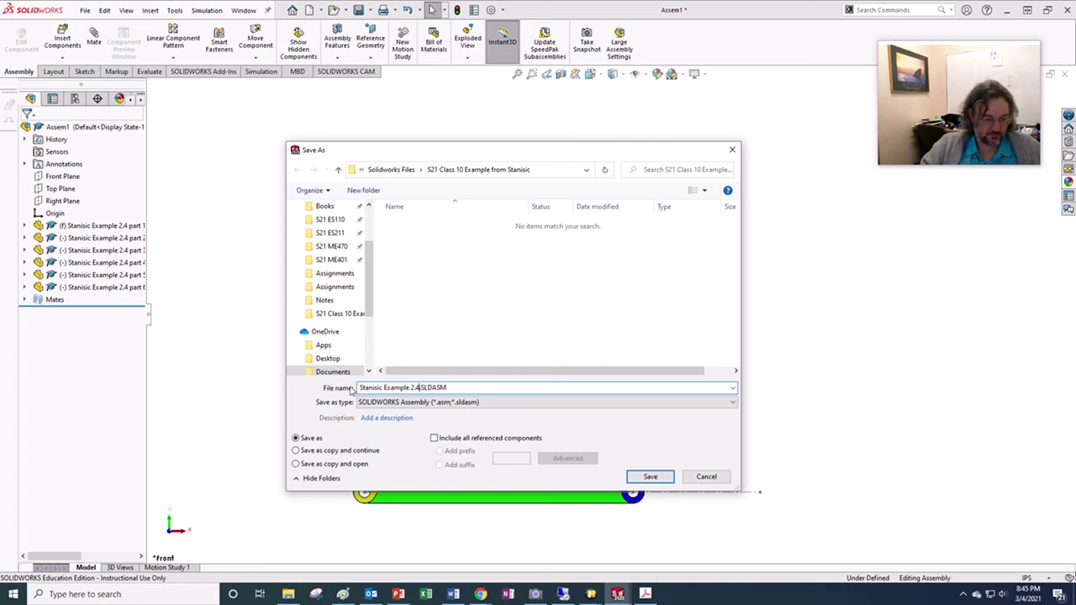
left_click(648, 478)
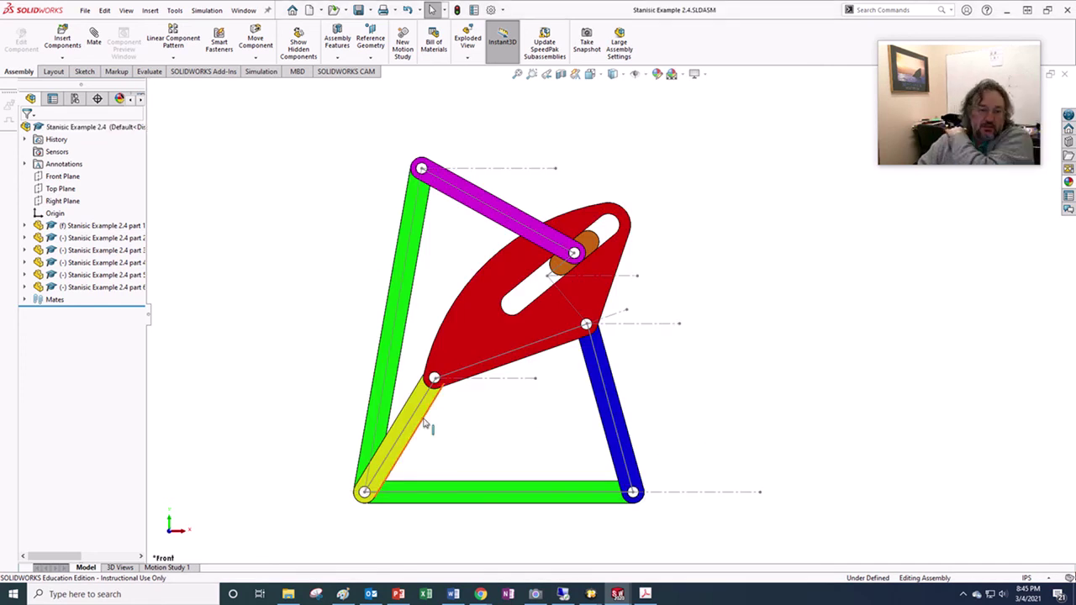
- Rotate the mechanism by dragging the yellow link, then realign it onto the sketch lines
left_click_drag(427, 427, 412, 460)
mouse_move(404, 459)
left_mouse_down()
mouse_move(378, 452)
mouse_move(397, 451)
left_mouse_up()
left_click(699, 425)
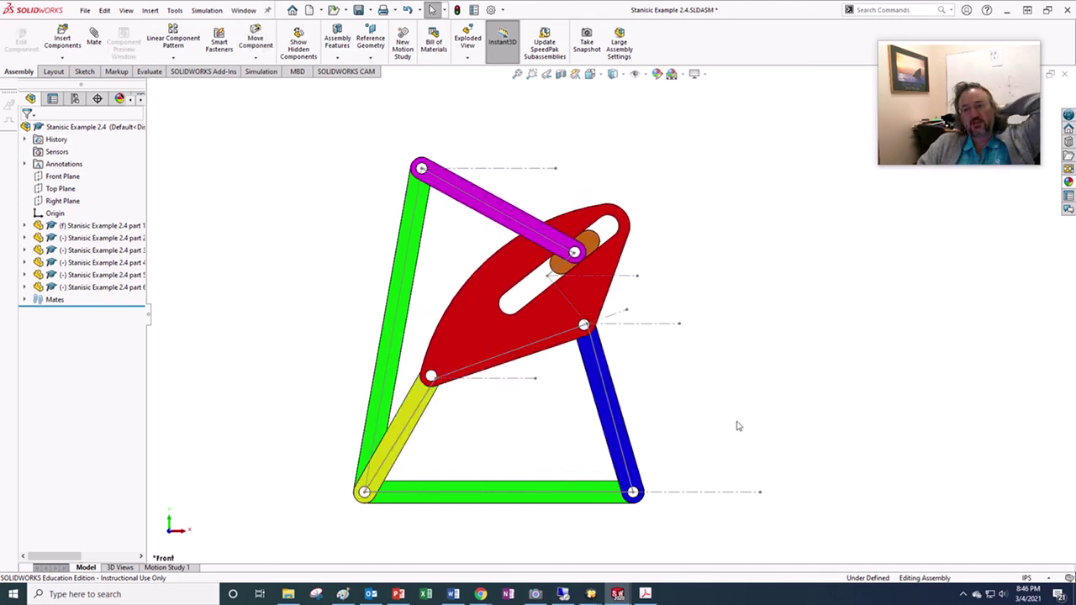
mouse_move(414, 409)
left_mouse_down()
mouse_move(441, 440)
mouse_move(418, 403)
mouse_move(434, 413)
mouse_move(425, 409)
mouse_move(445, 396)
mouse_move(422, 410)
left_mouse_up()
left_click(465, 420)
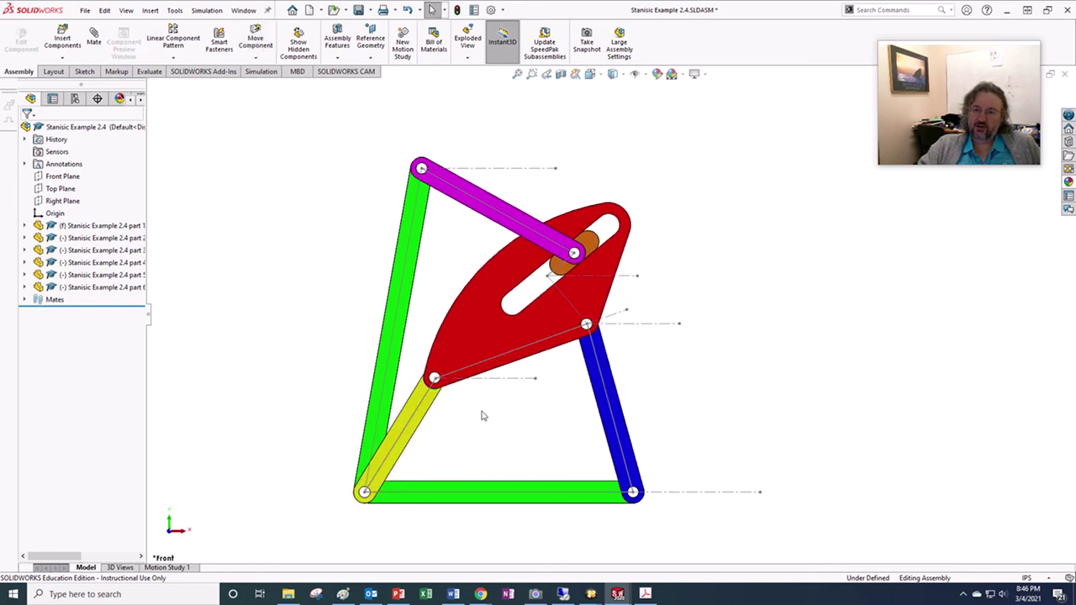
- Save the repositioned assembly again, choosing to rebuild before saving
mouse_move(645, 594)
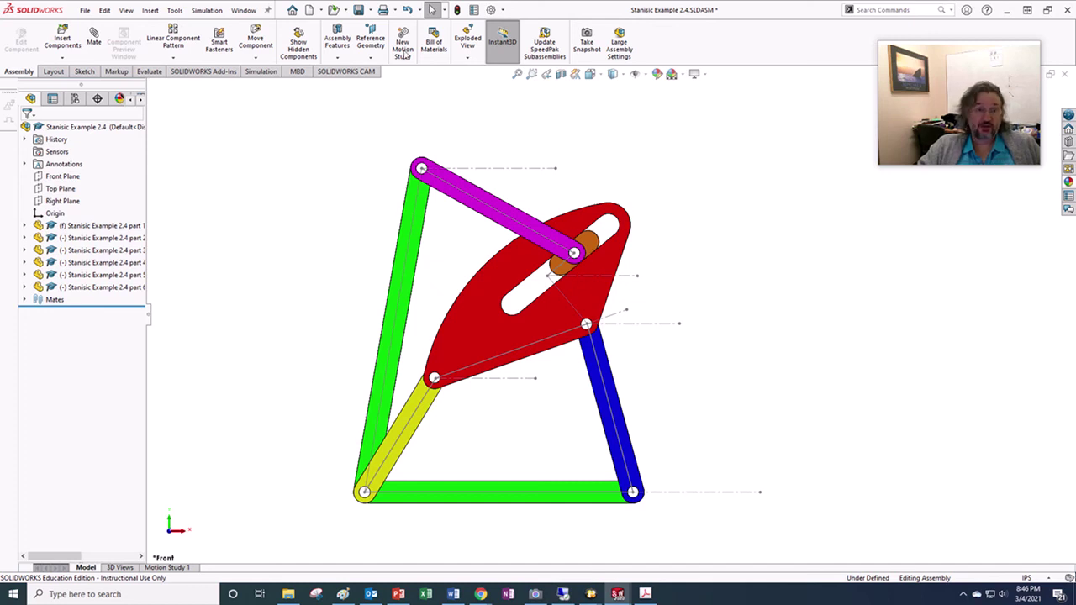
left_click(358, 10)
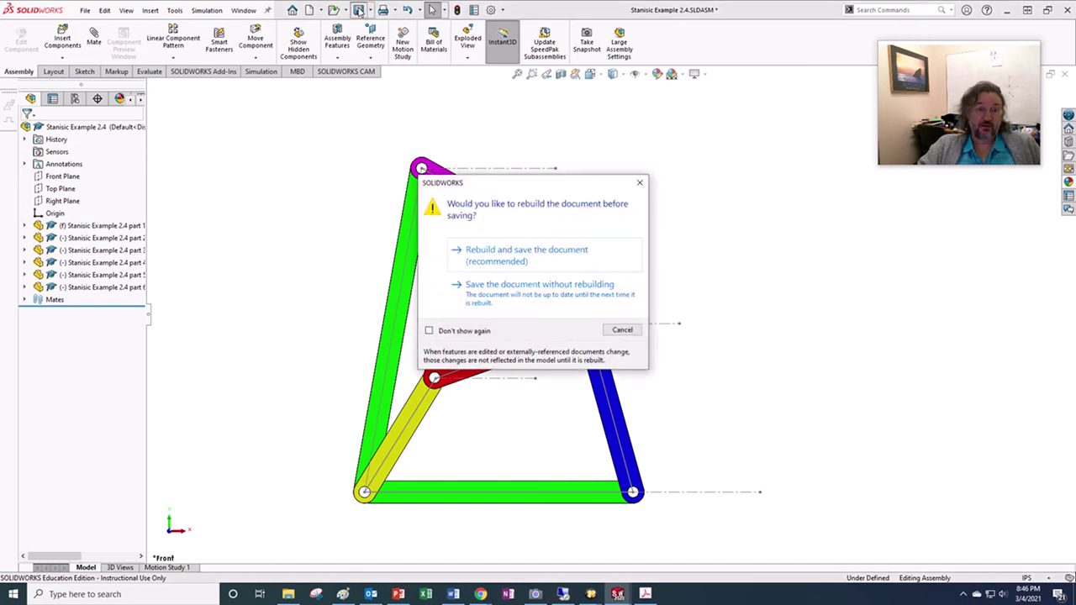
left_click(517, 254)
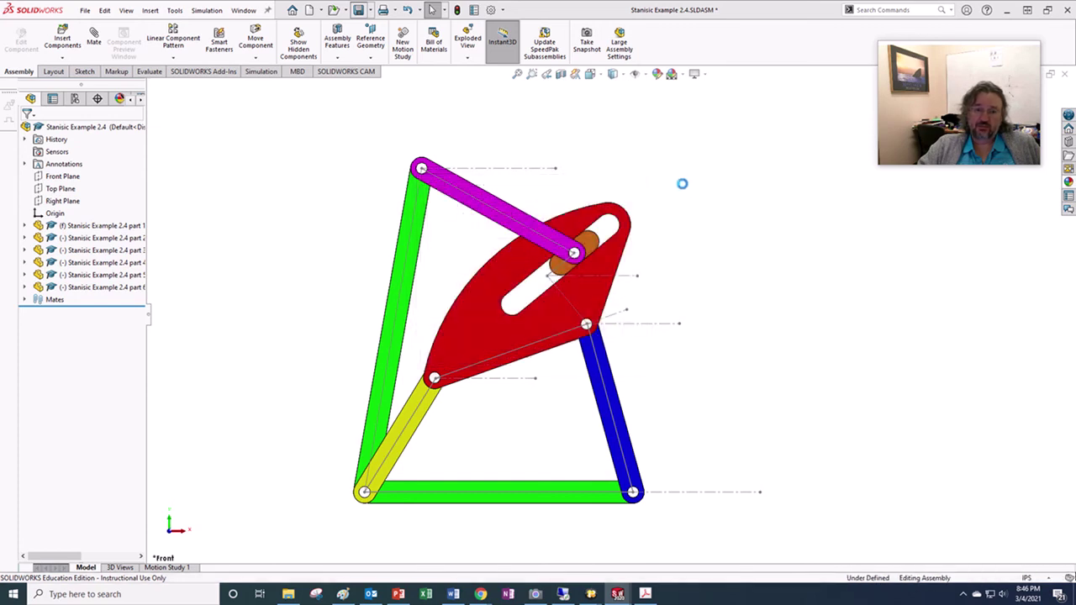